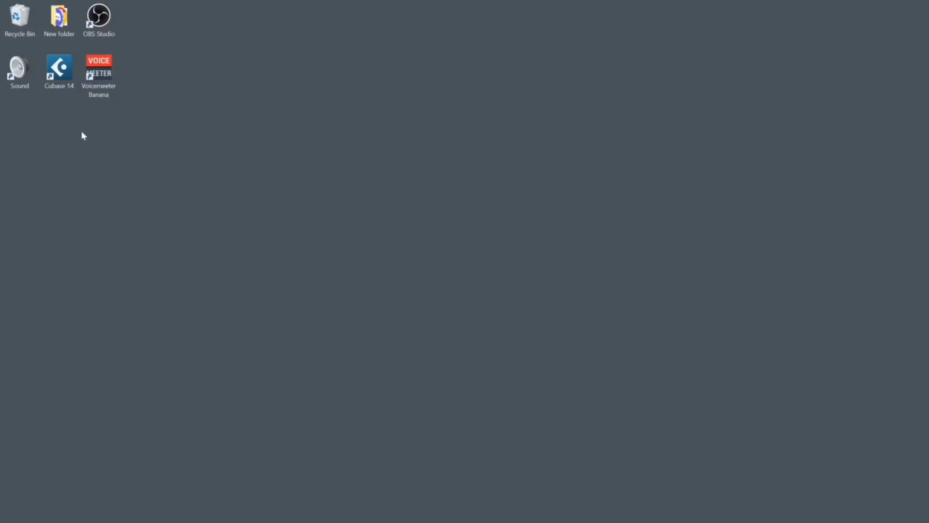
# Launch Cubase 14 and create a new project from the Tolles empty template.
pyautogui.doubleClick(61, 78)
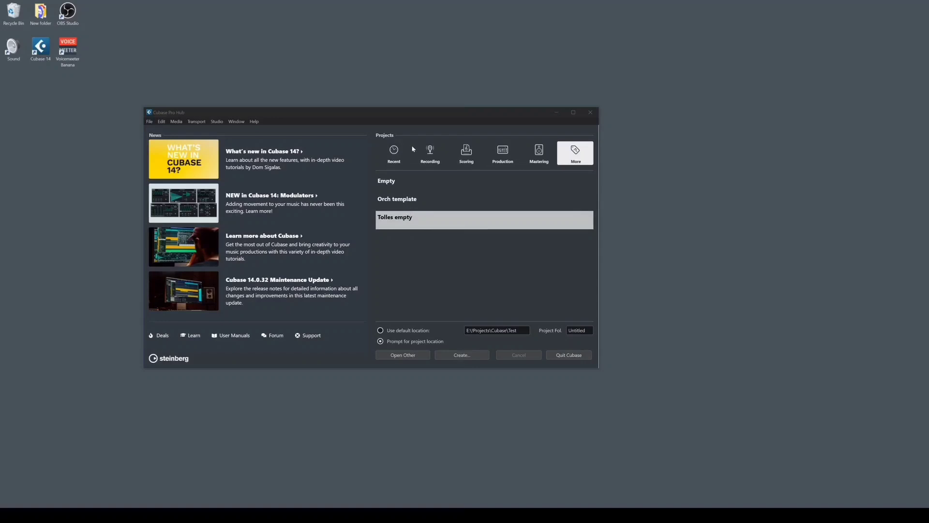
pyautogui.moveTo(408, 117); pyautogui.dragTo(413, 113)
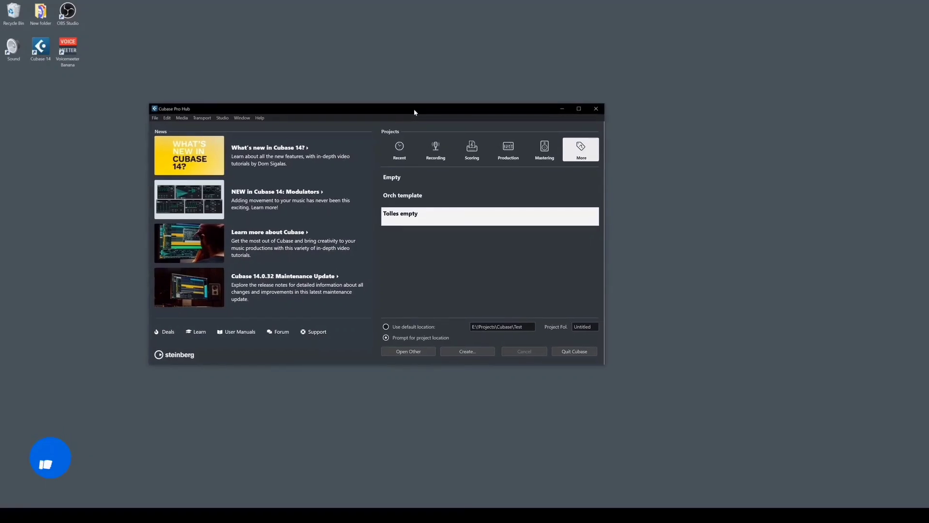
pyautogui.doubleClick(401, 217)
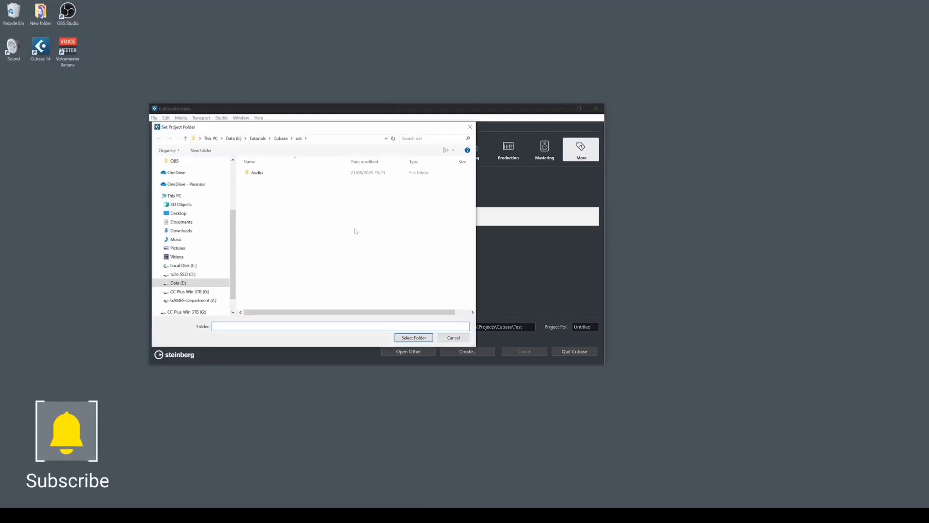
# Create a folder named "first song" inside the Tutorials\Cubase folder and choose it as the project folder.
pyautogui.hotkey('alt', 'Up')
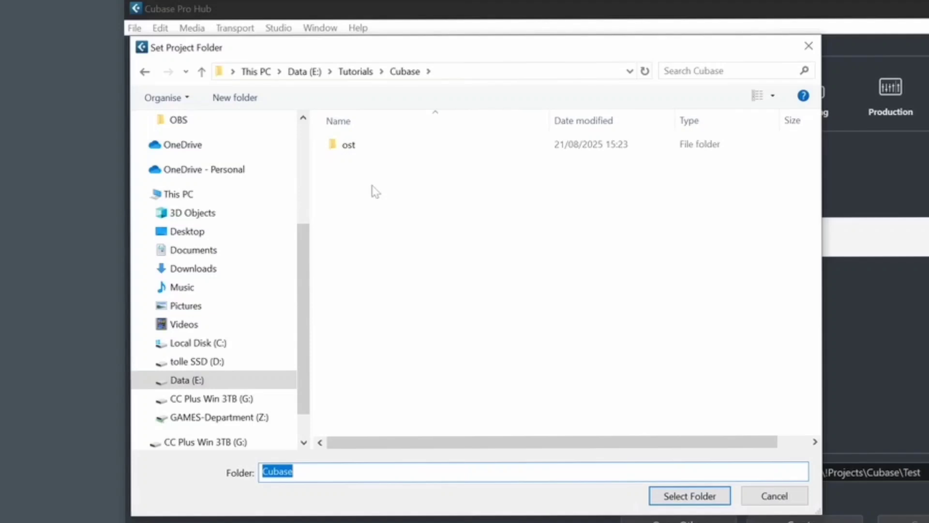
pyautogui.rightClick(372, 187)
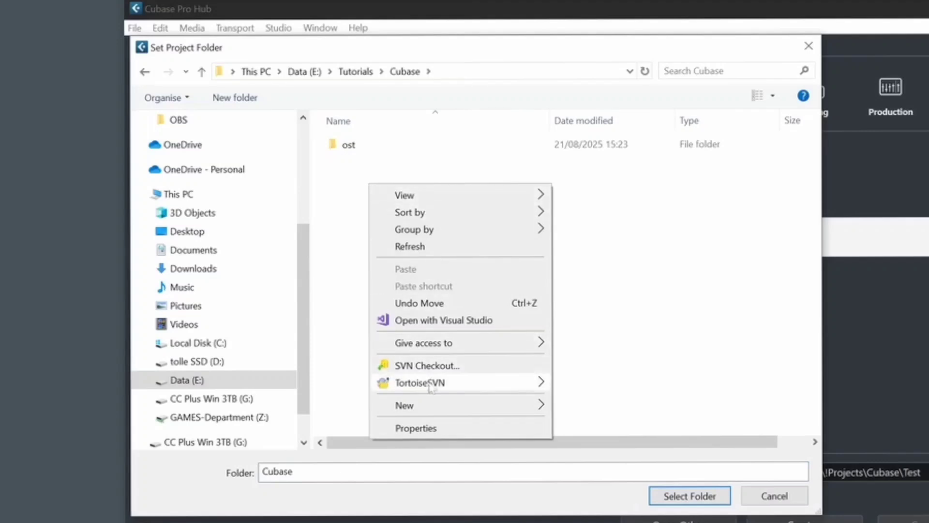
pyautogui.moveTo(534, 407)
pyautogui.click(578, 406)
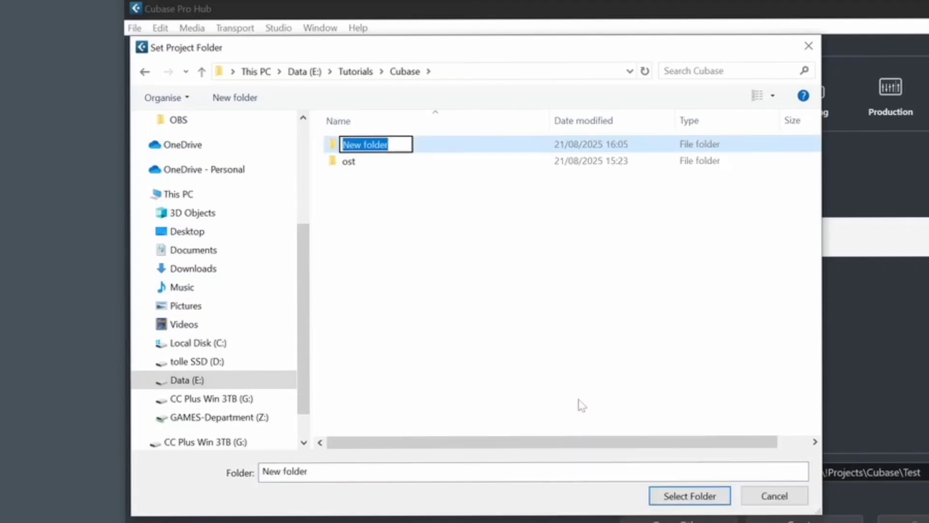
pyautogui.write('first song')
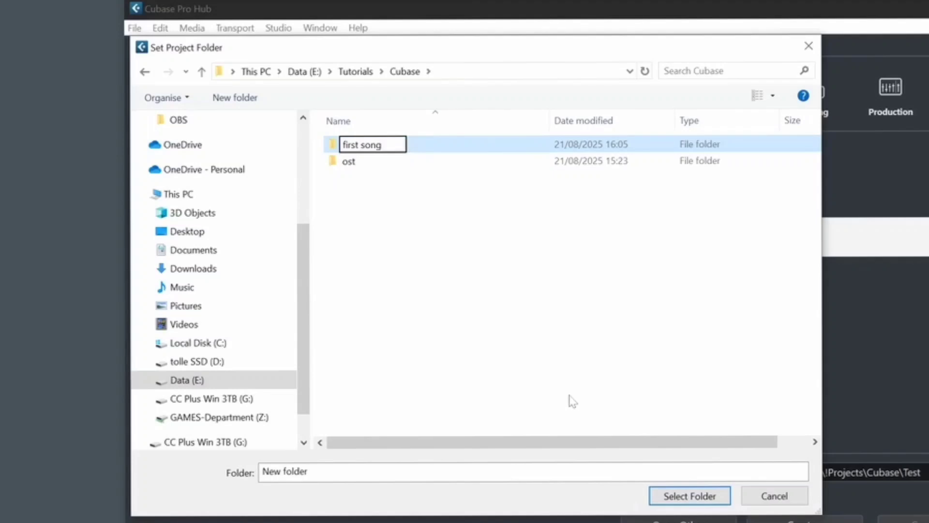
pyautogui.press('Return')
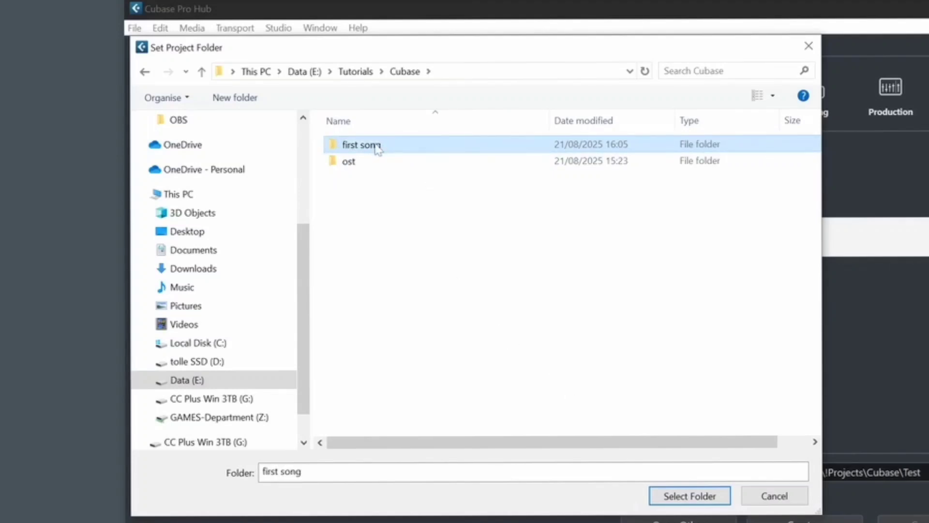
pyautogui.click(691, 497)
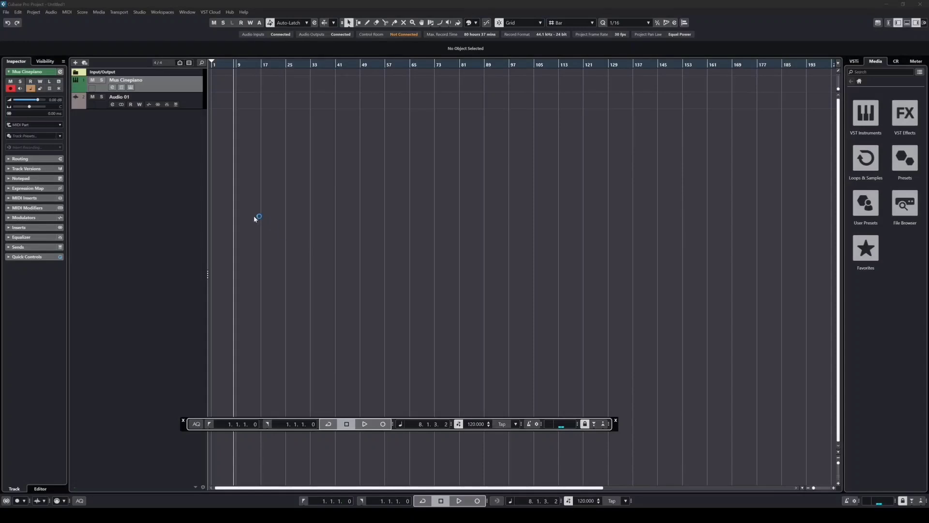
pyautogui.click(224, 186)
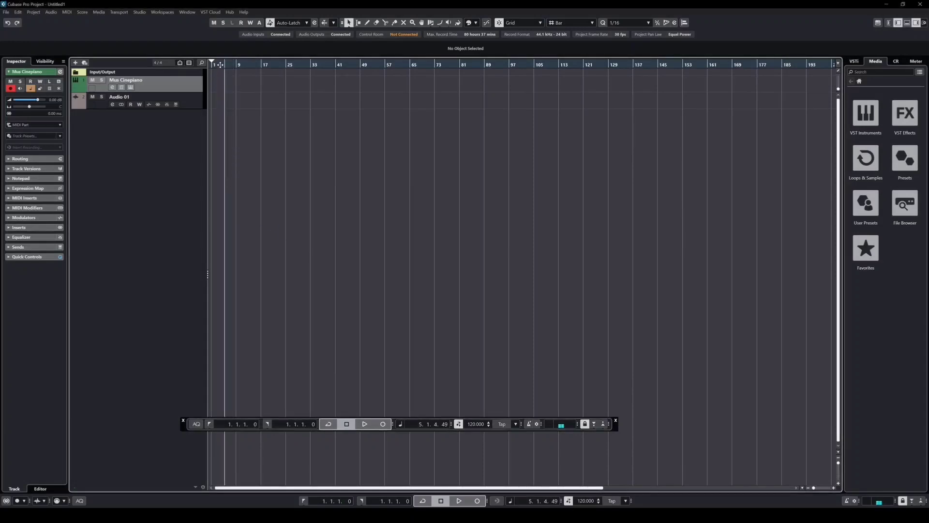
pyautogui.moveTo(220, 64); pyautogui.dragTo(210, 64)
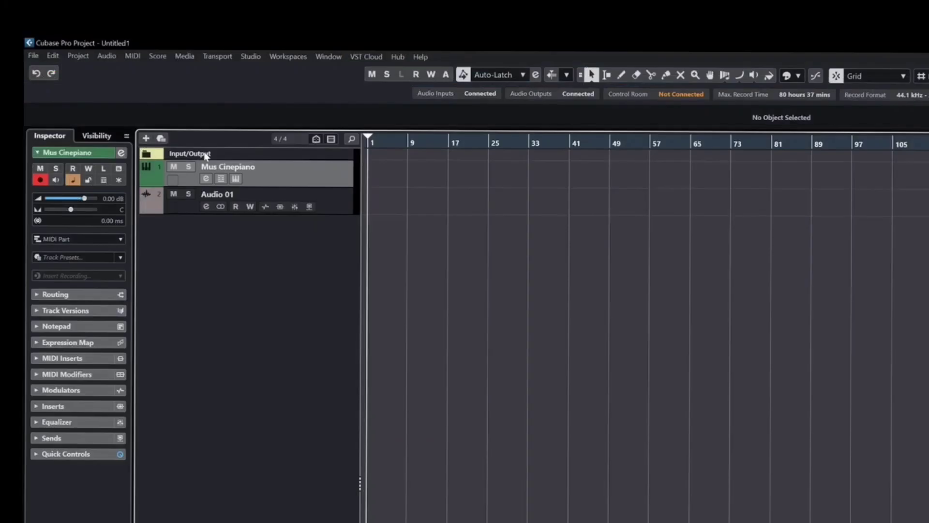
# Begin saving the project under a new name and create a "songs" subfolder within the first song folder.
pyautogui.click(6, 12)
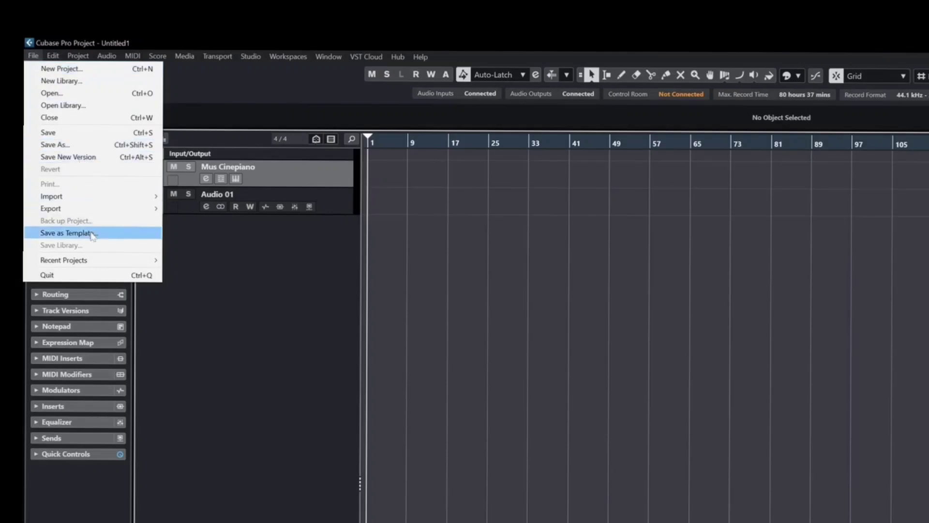
pyautogui.click(73, 156)
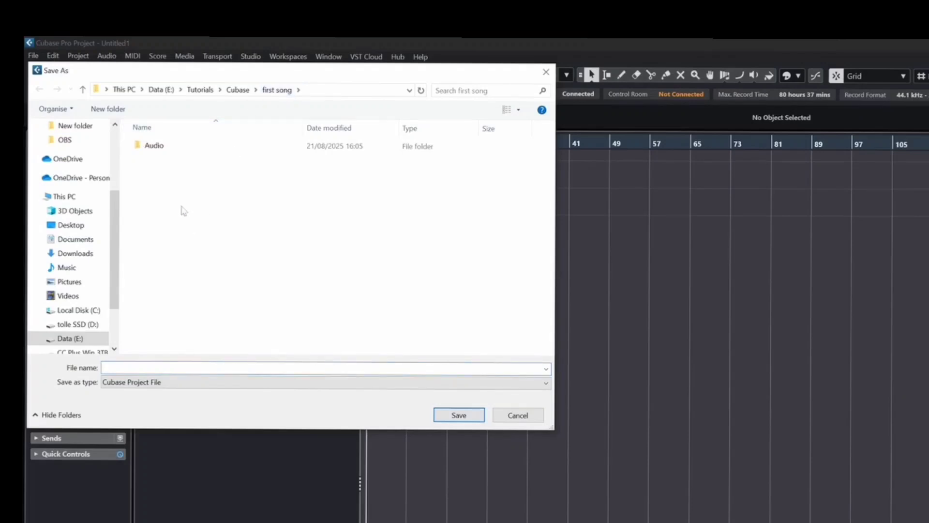
pyautogui.rightClick(167, 190)
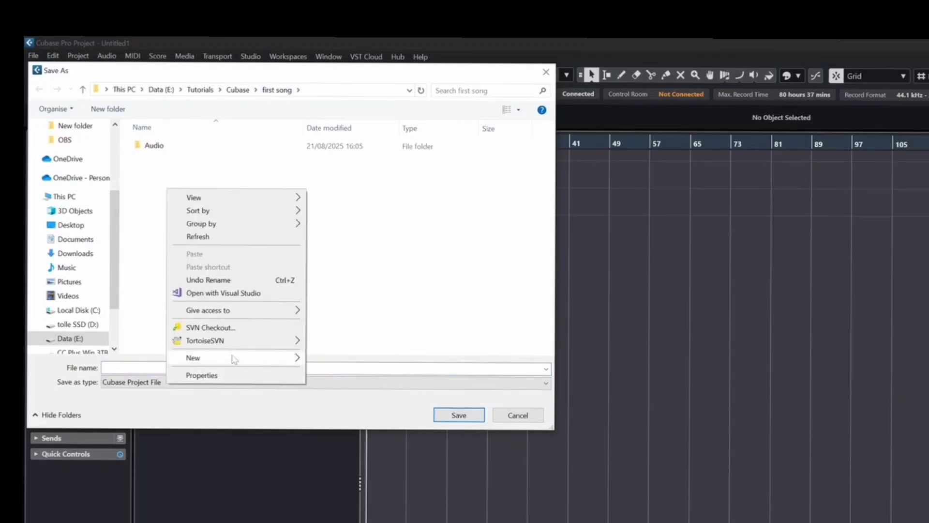
pyautogui.moveTo(233, 359)
pyautogui.click(339, 358)
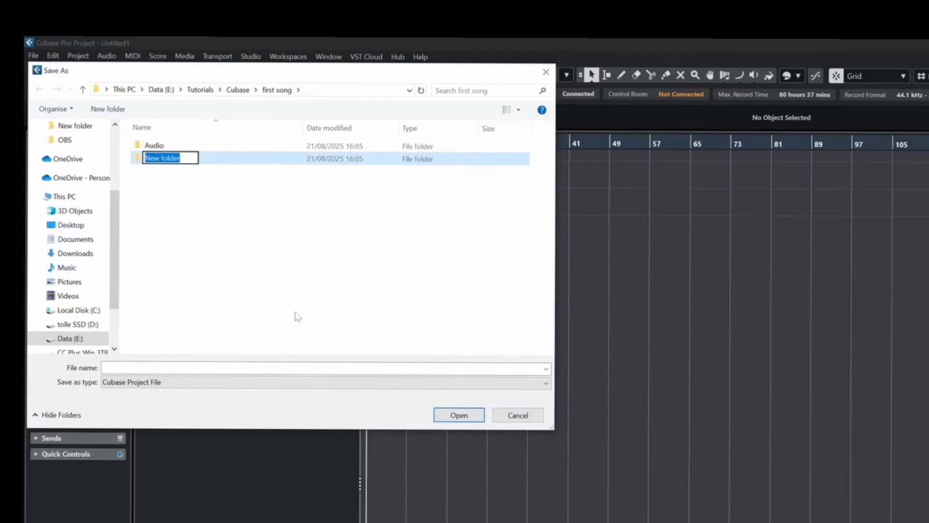
pyautogui.write('songas')
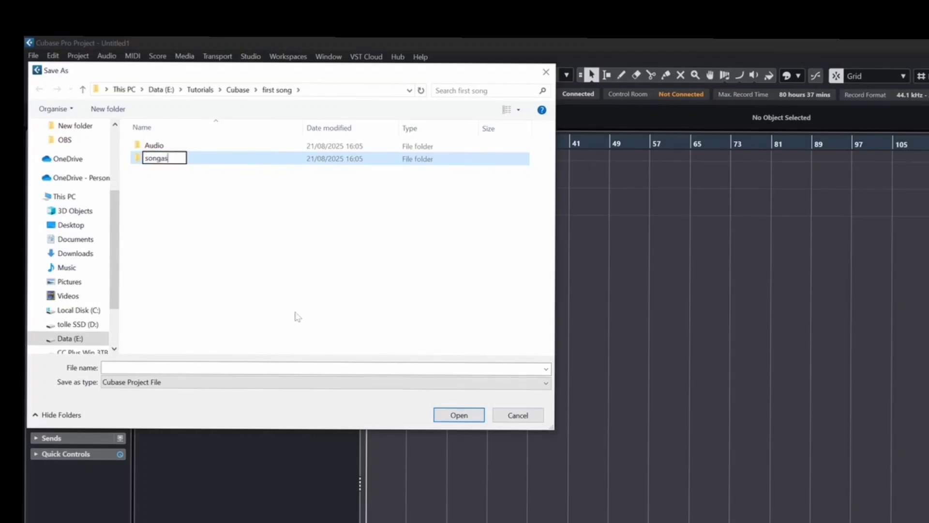
pyautogui.press('BackSpace')
pyautogui.press('BackSpace')
pyautogui.write('s')
pyautogui.press('Return')
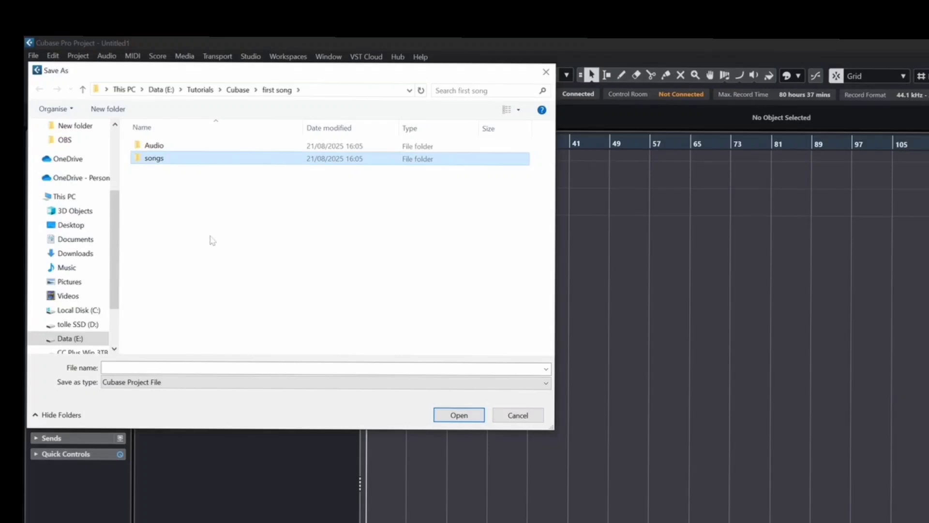
# Save the project as "first song01" inside the songs folder.
pyautogui.doubleClick(157, 160)
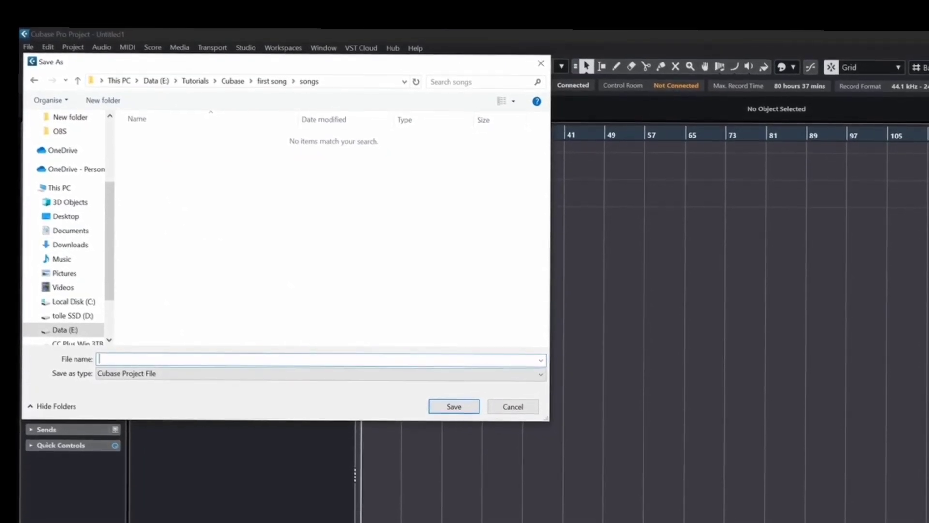
pyautogui.write('first s')
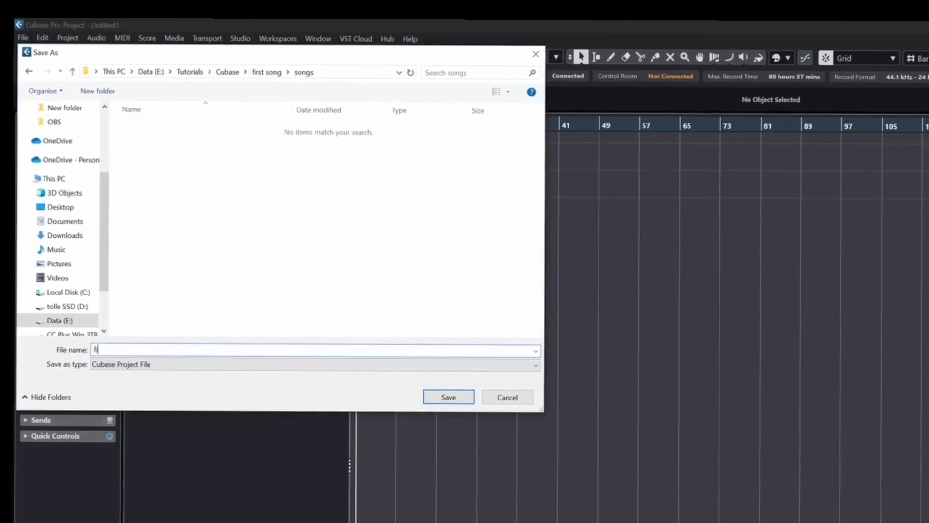
pyautogui.write('ong01')
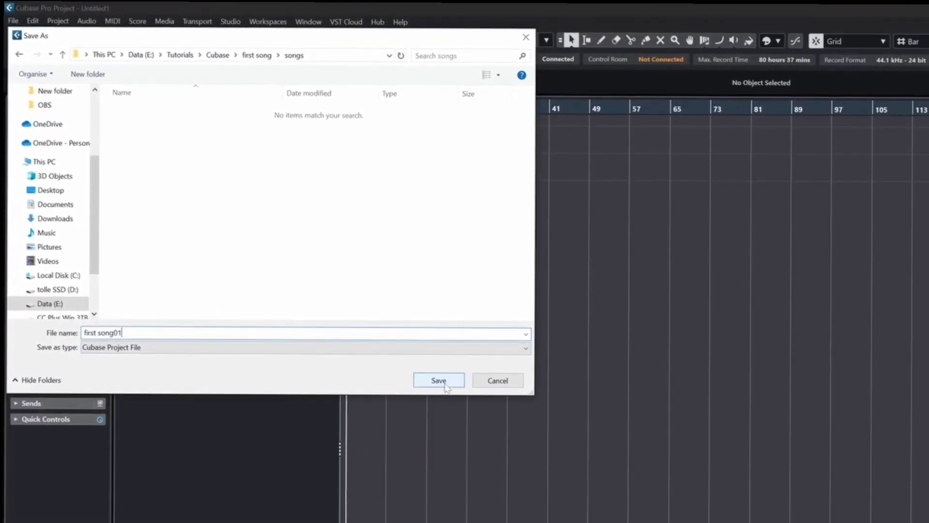
pyautogui.click(440, 383)
pyautogui.click(253, 152)
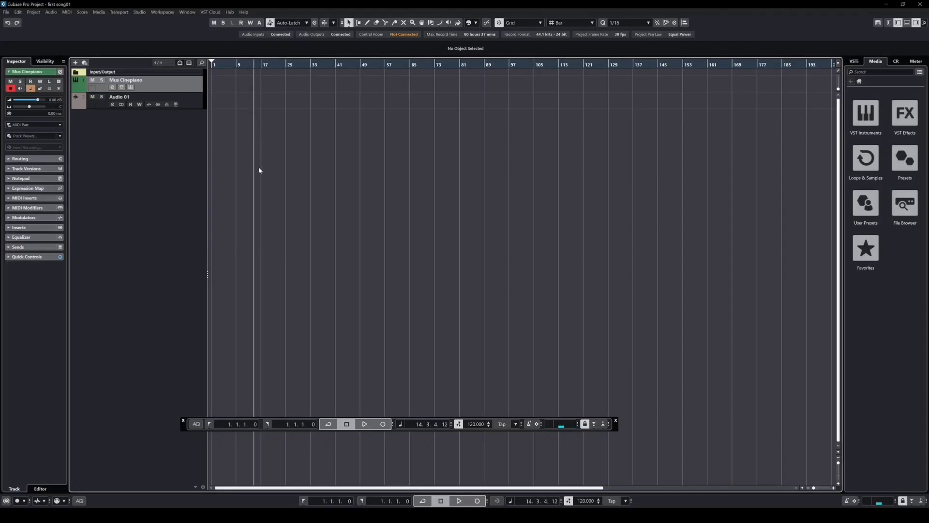
pyautogui.click(237, 165)
pyautogui.click(249, 170)
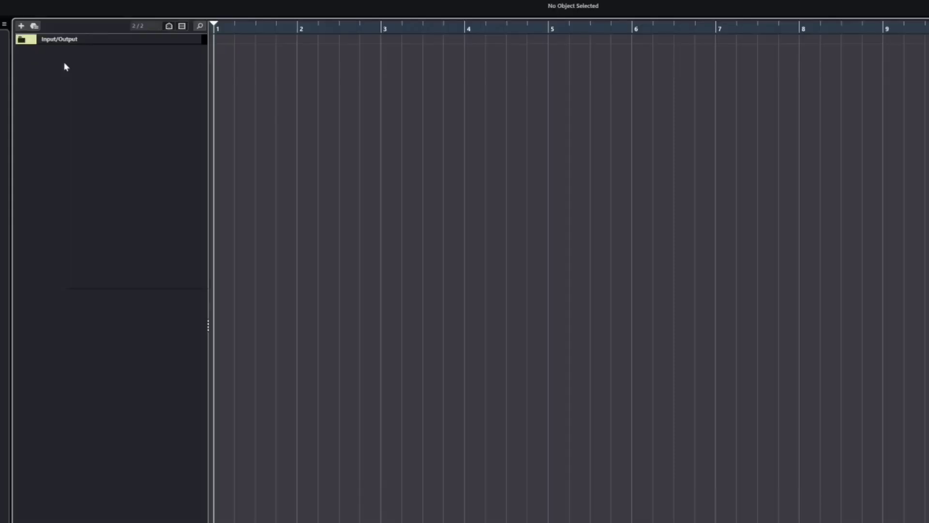
# Add one stereo audio track with Talkback as its input and Stereo Out as its output.
pyautogui.rightClick(105, 89)
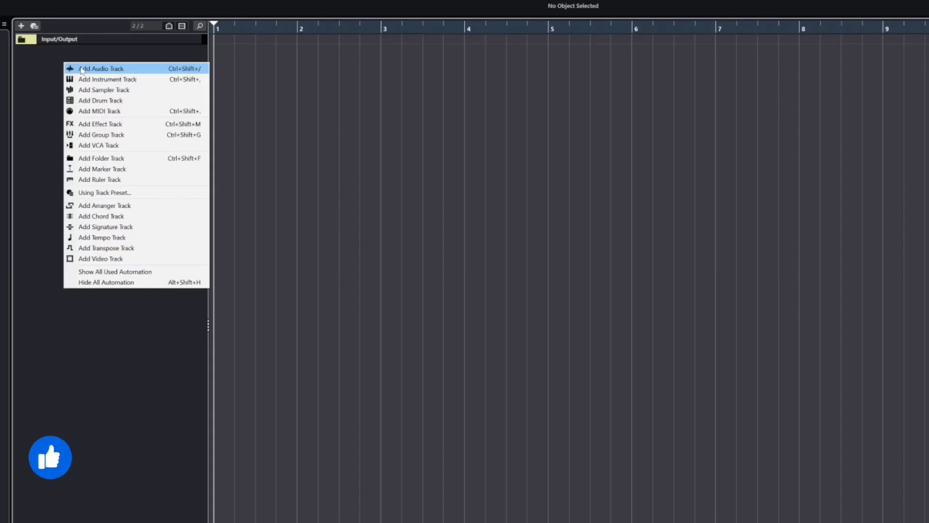
pyautogui.click(82, 71)
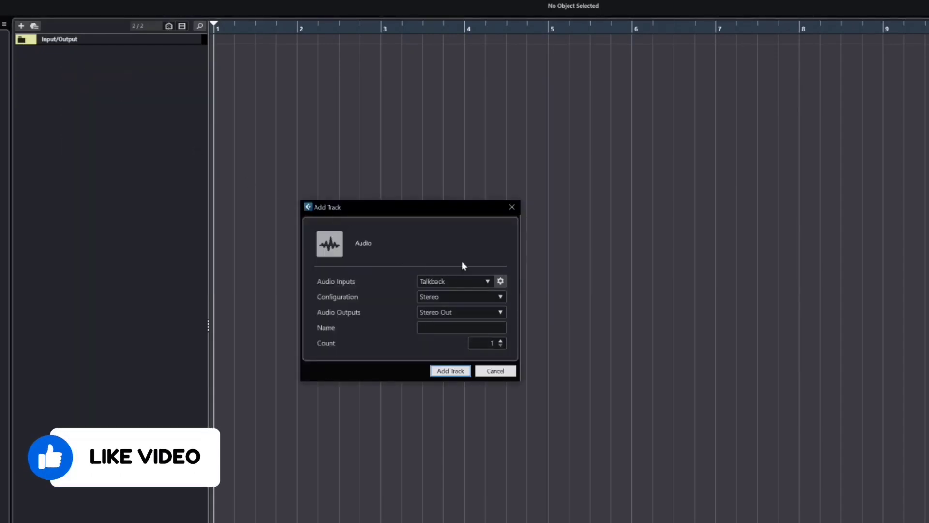
pyautogui.click(446, 372)
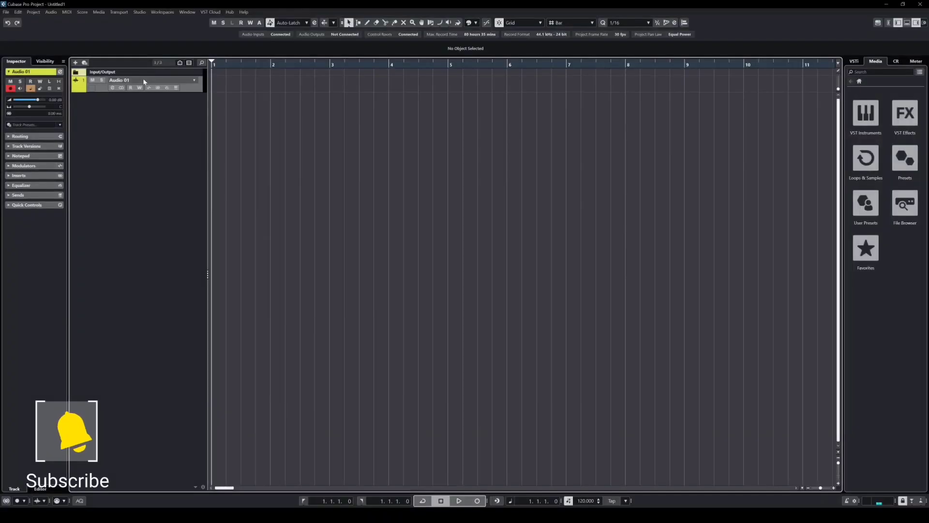
# Rename the new audio track to "test audio".
pyautogui.doubleClick(144, 80)
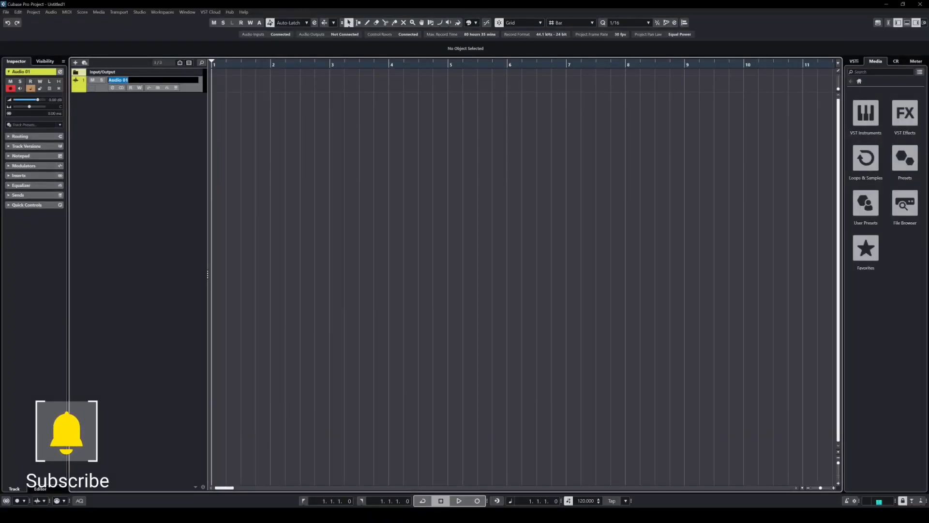
pyautogui.press('BackSpace')
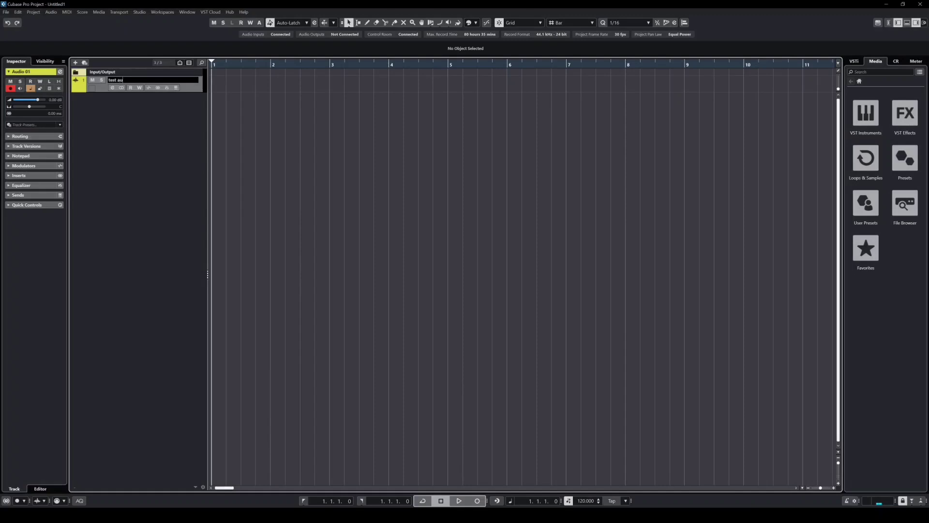
pyautogui.press('Return')
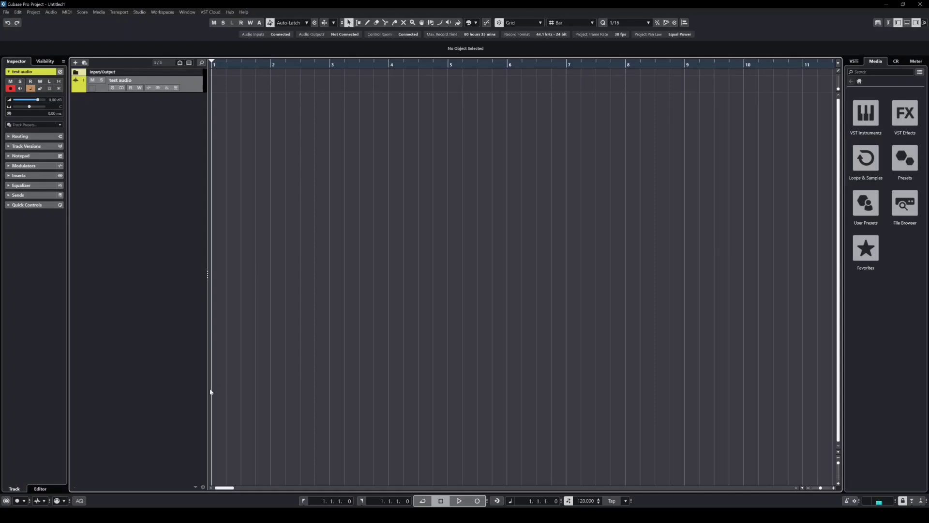
# Switch to File Explorer, import the horntest WAV from !Samples onto the test audio track at bar 1, and minimize File Explorer.
pyautogui.hotkey('alt', 'Tab')
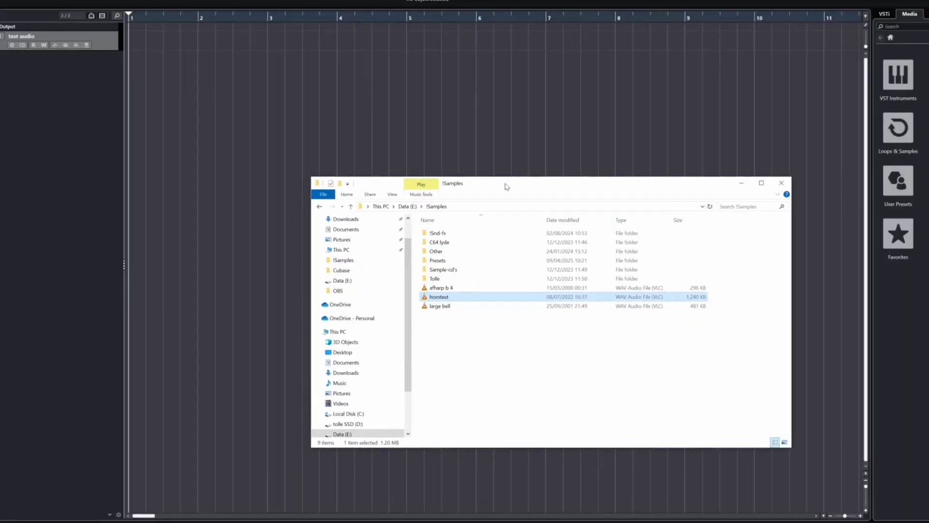
pyautogui.moveTo(506, 186); pyautogui.dragTo(508, 186)
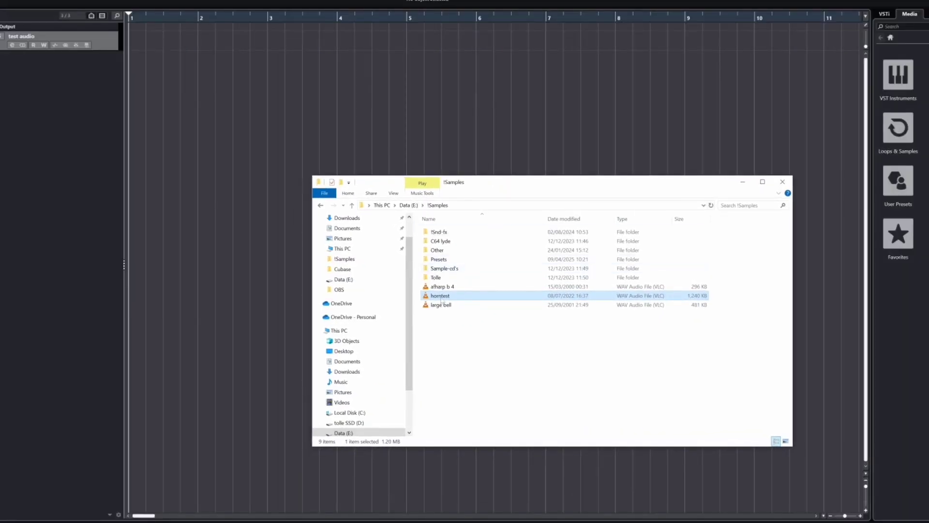
pyautogui.moveTo(441, 299); pyautogui.dragTo(149, 41)
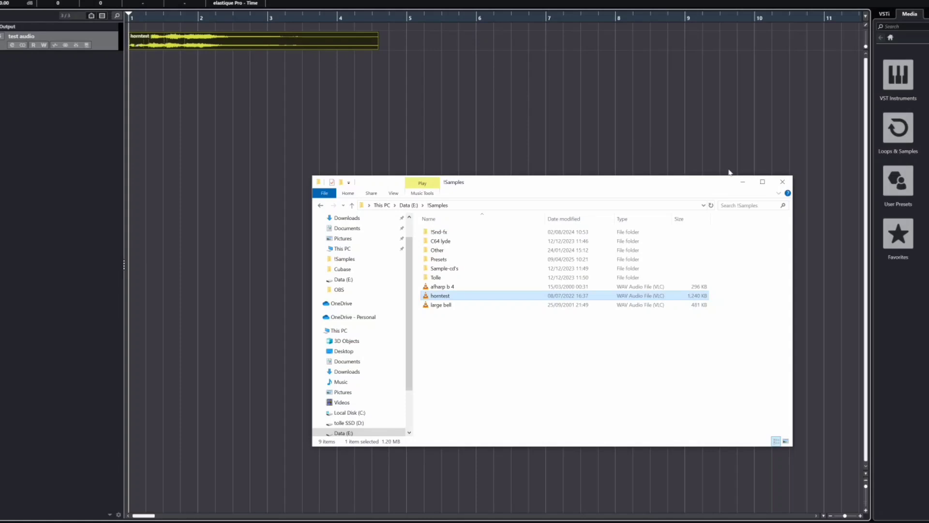
pyautogui.click(743, 182)
# Move the horntest audio event along its track so that it starts at bar 5.
pyautogui.click(164, 74)
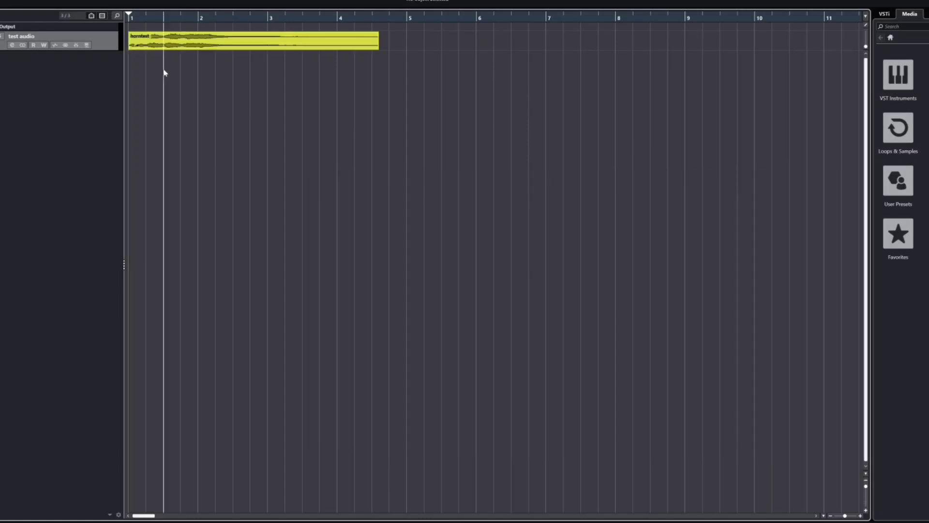
pyautogui.click(185, 37)
pyautogui.moveTo(278, 43); pyautogui.dragTo(538, 47)
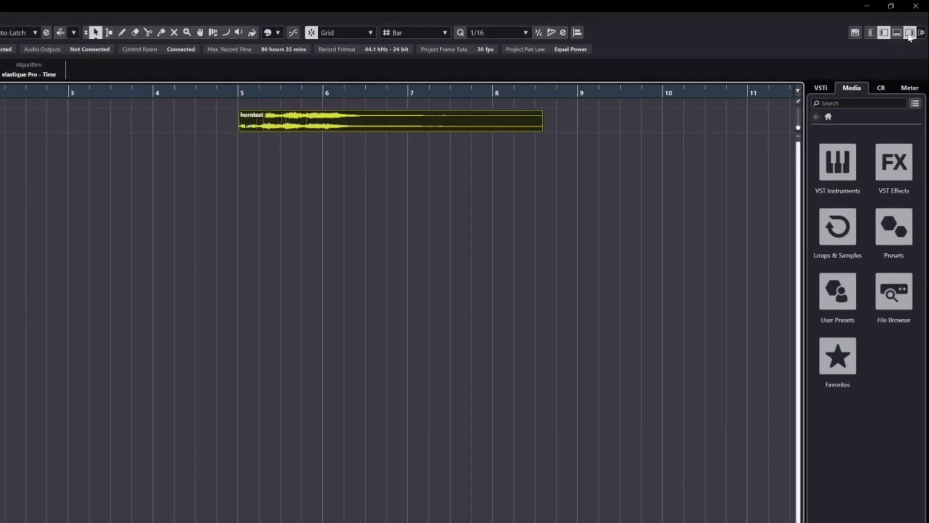
# Toggle the right zone off and back on, and open the File Browser among its media options.
pyautogui.click(911, 36)
pyautogui.click(911, 38)
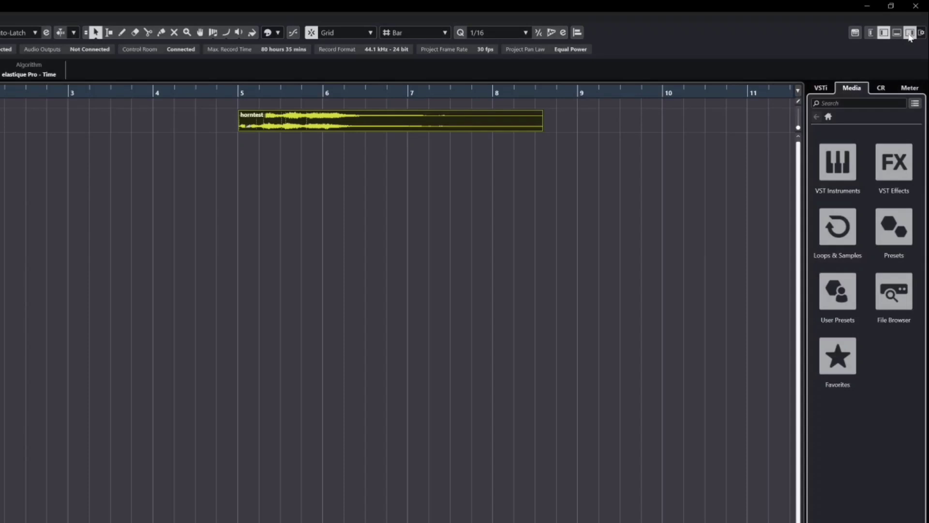
pyautogui.click(895, 300)
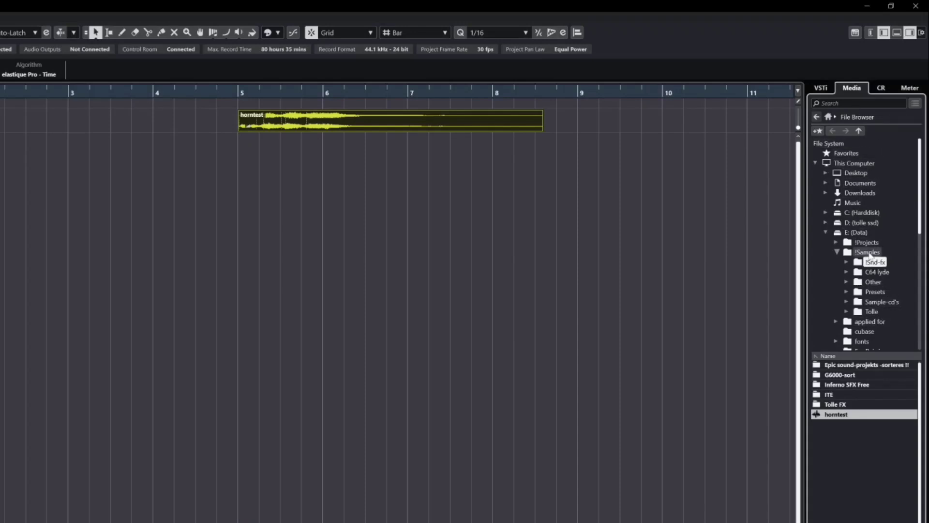
# Browse the !Samples folder in the File Browser and audition its afharp b 4, horntest and large bell samples.
pyautogui.click(869, 255)
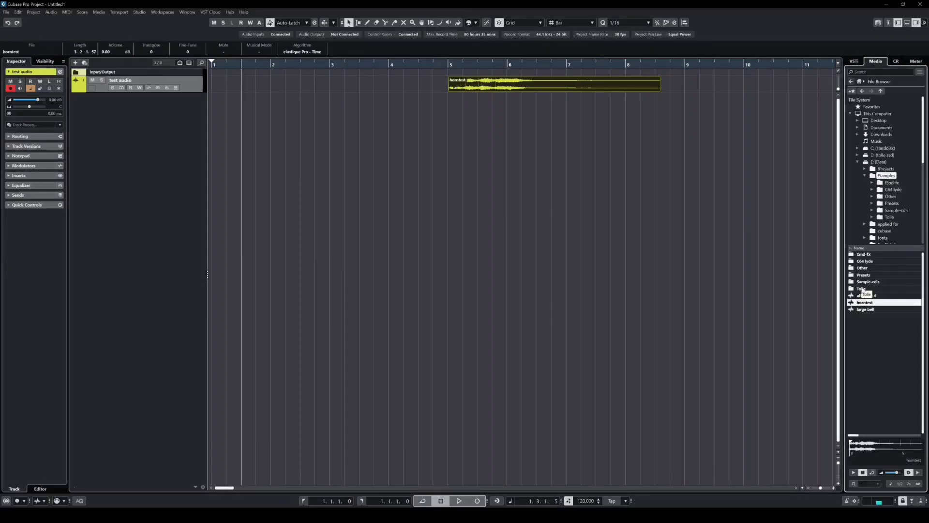
pyautogui.click(865, 295)
pyautogui.click(866, 303)
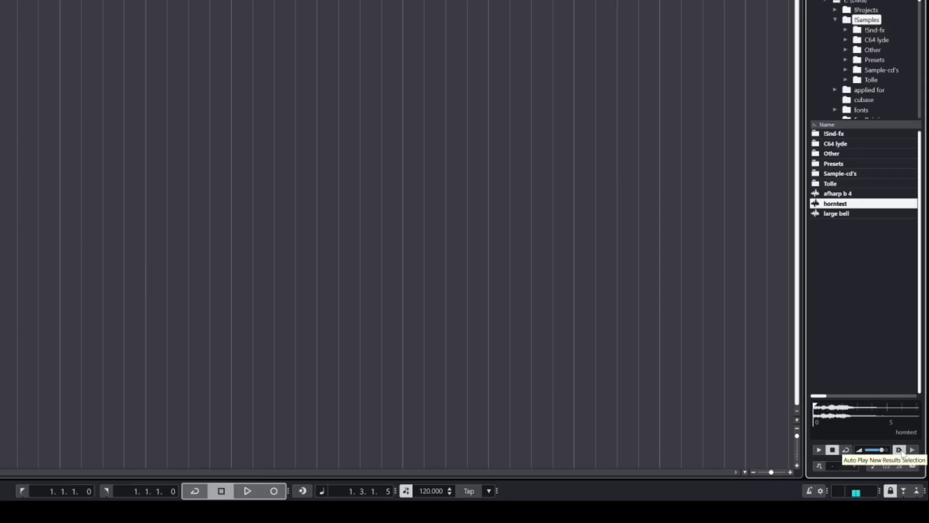
pyautogui.click(835, 213)
pyautogui.click(836, 204)
pyautogui.moveTo(833, 193)
pyautogui.mouseDown()
pyautogui.moveTo(833, 210)
pyautogui.moveTo(841, 207)
pyautogui.mouseUp()
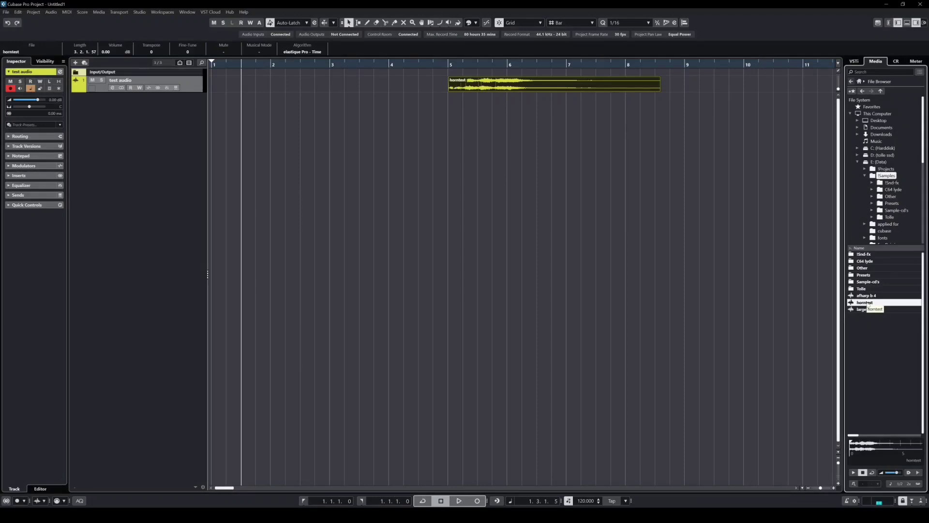
# Insert the horntest sample from the File Browser on a new audio track and place its event at bar 5.
pyautogui.doubleClick(866, 302)
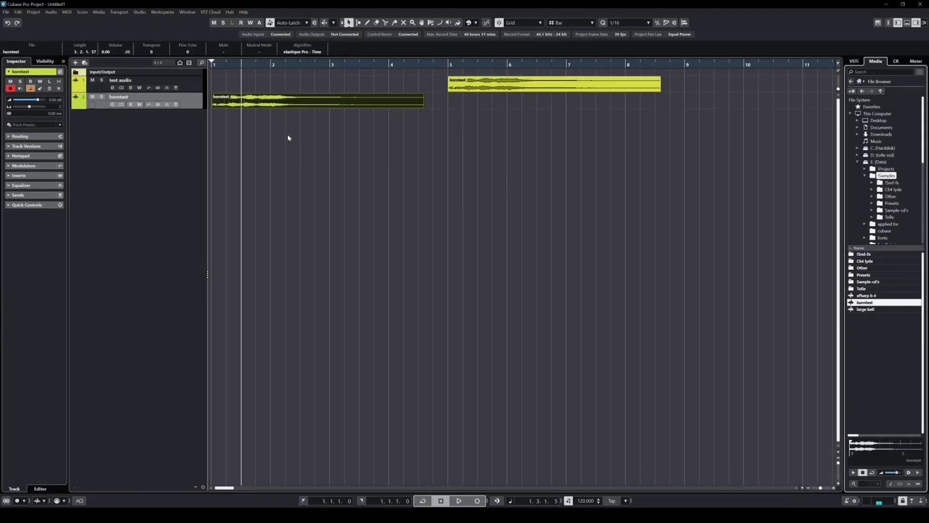
pyautogui.click(269, 82)
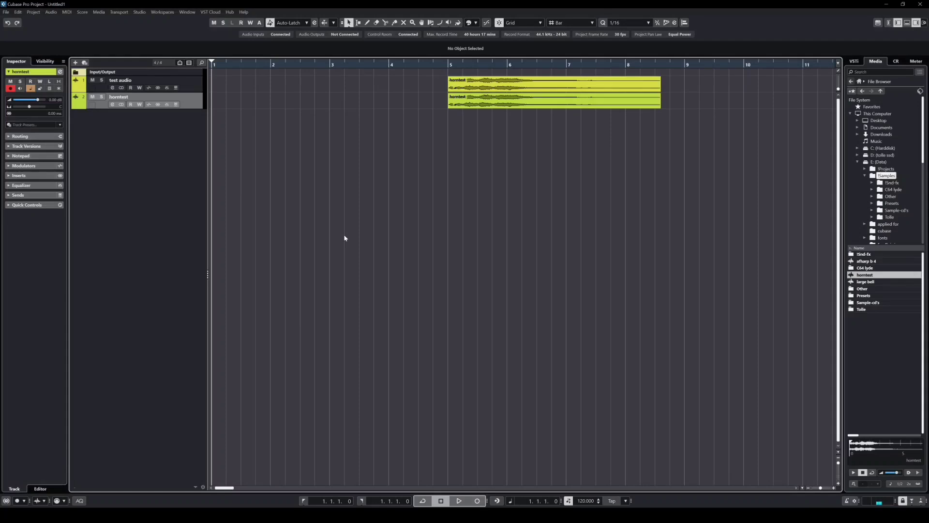
# Open MediaBay, expand the !Samples folder, and preview a horntest result with Auto Play New Results Selection briefly enabled.
pyautogui.press('F5')
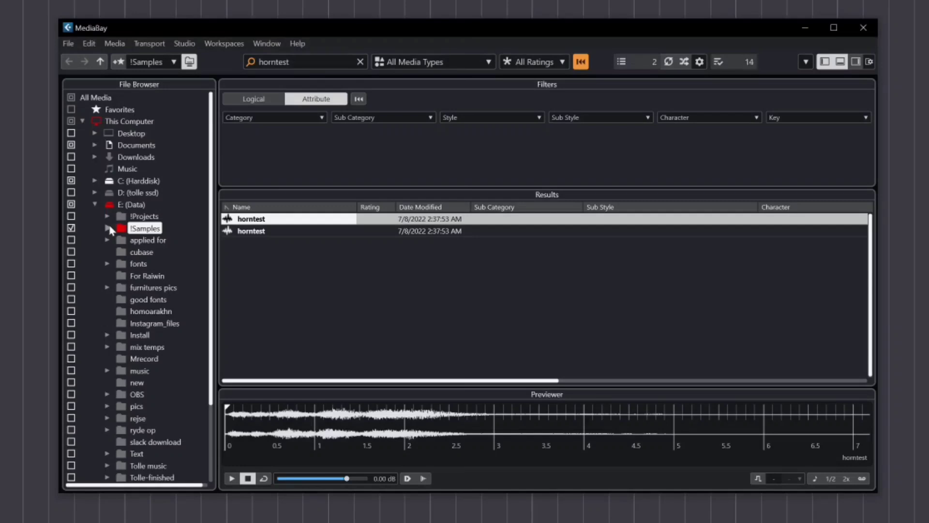
pyautogui.click(109, 228)
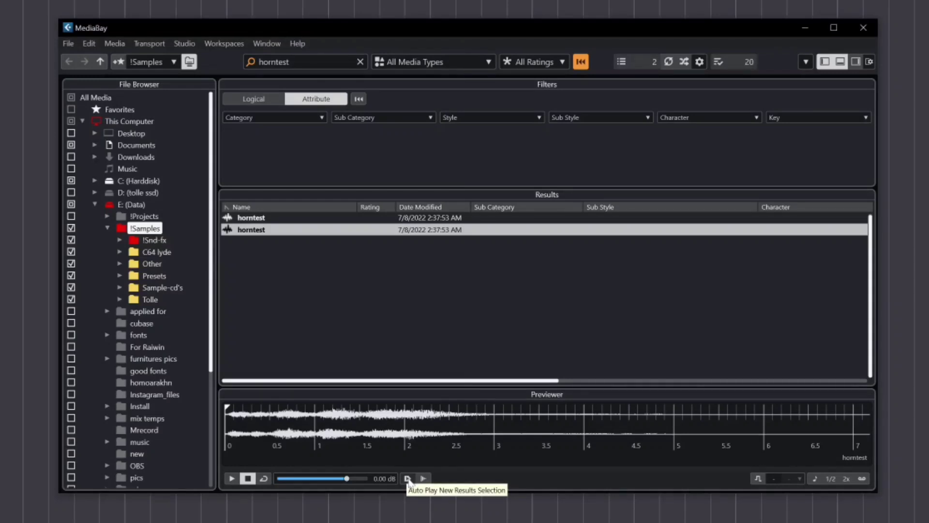
pyautogui.click(407, 479)
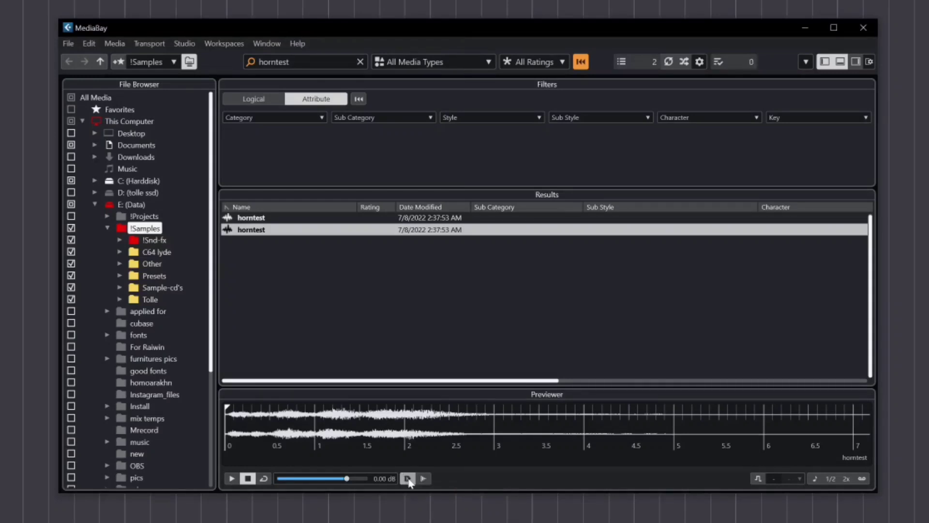
pyautogui.click(255, 219)
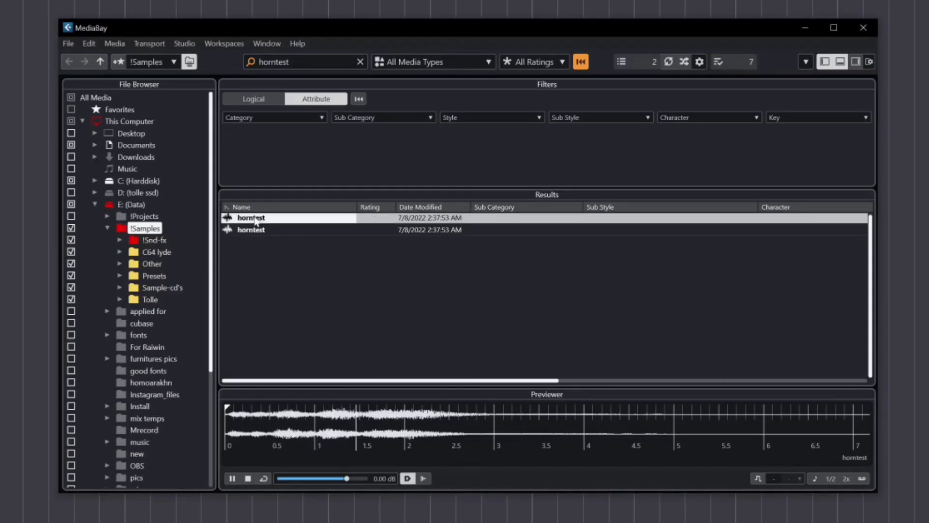
pyautogui.click(407, 478)
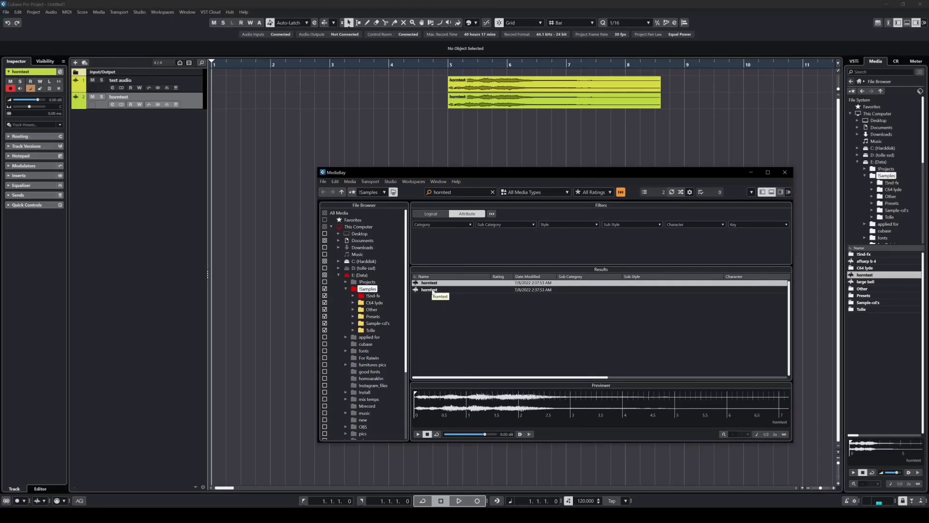
# Insert the second horntest result from MediaBay into the project, close MediaBay, and shift the new event about four bars along its track.
pyautogui.doubleClick(433, 290)
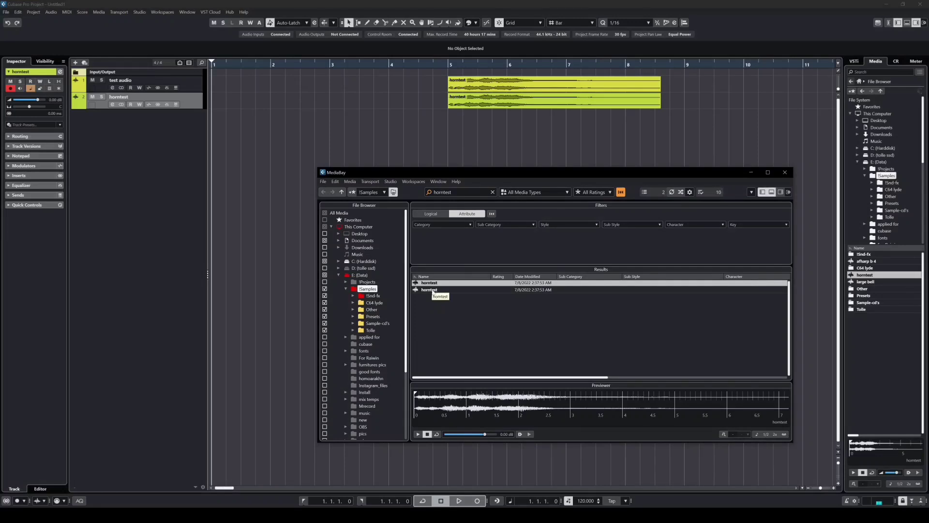
pyautogui.click(784, 172)
pyautogui.moveTo(292, 122); pyautogui.dragTo(519, 120)
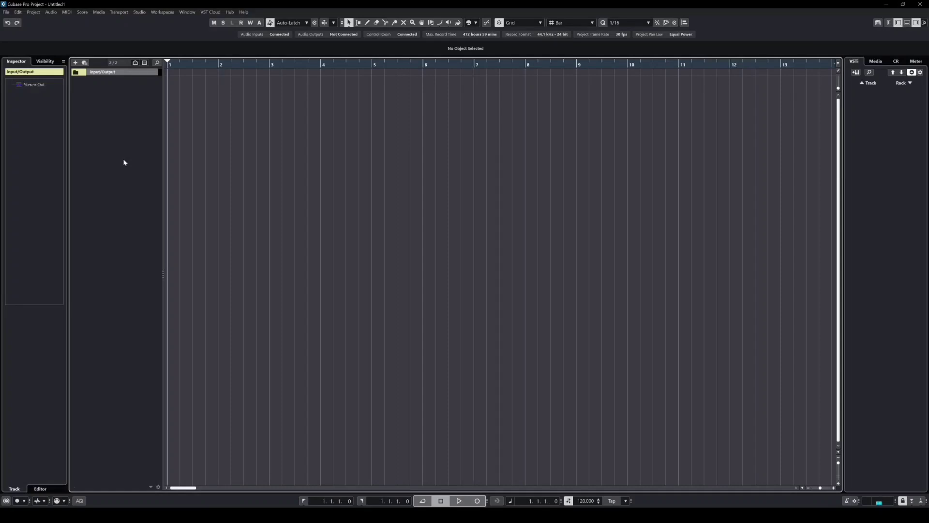
# Add one instrument track using the Retrologue synth in the empty project.
pyautogui.rightClick(111, 120)
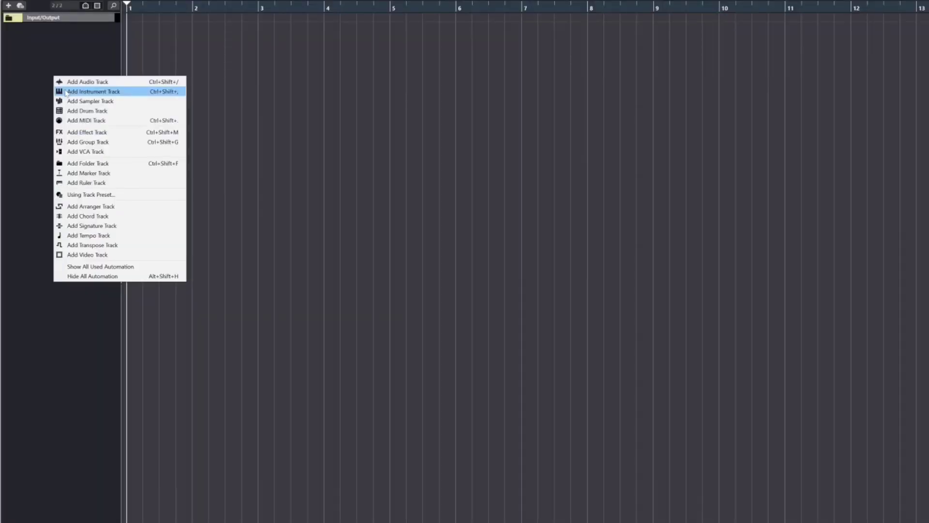
pyautogui.click(66, 93)
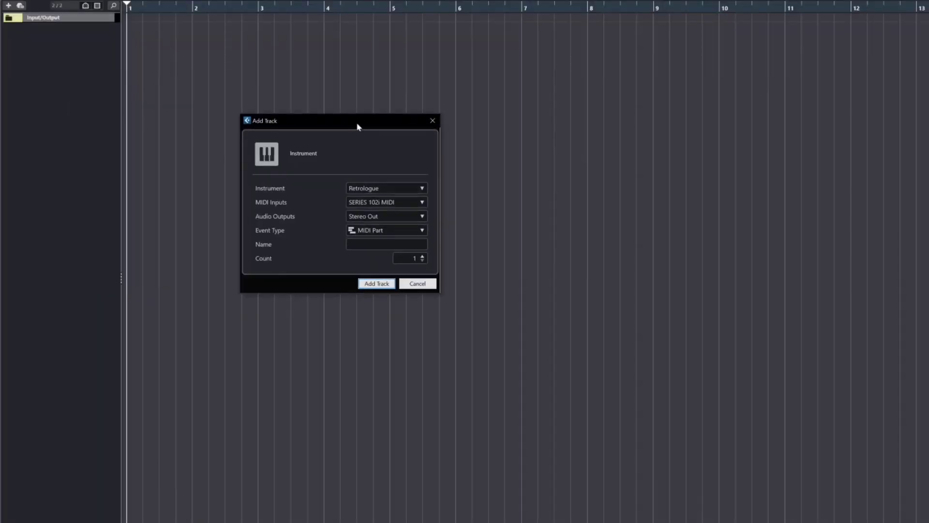
pyautogui.click(377, 188)
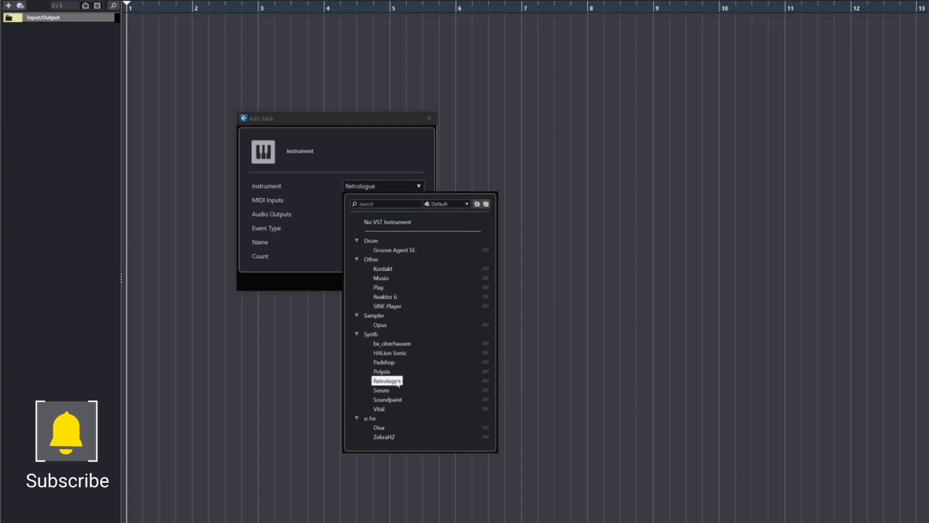
pyautogui.click(399, 382)
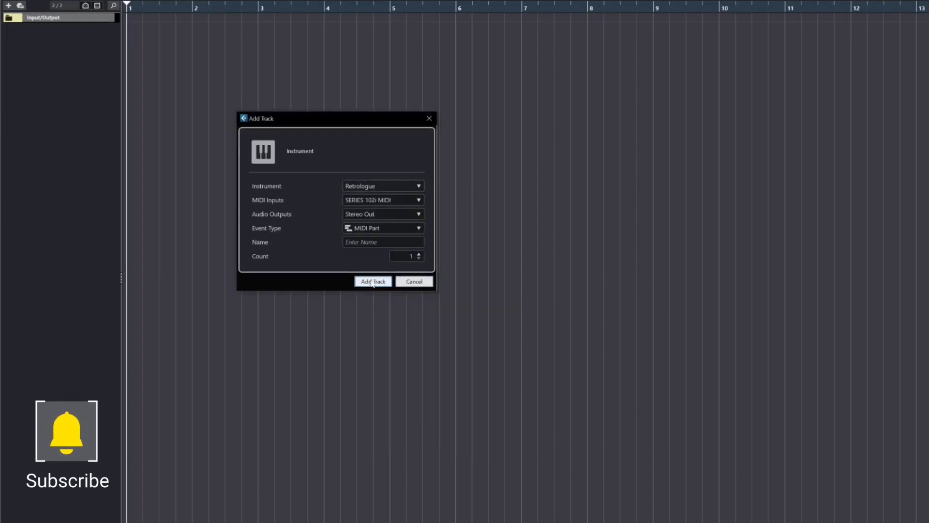
pyautogui.click(373, 282)
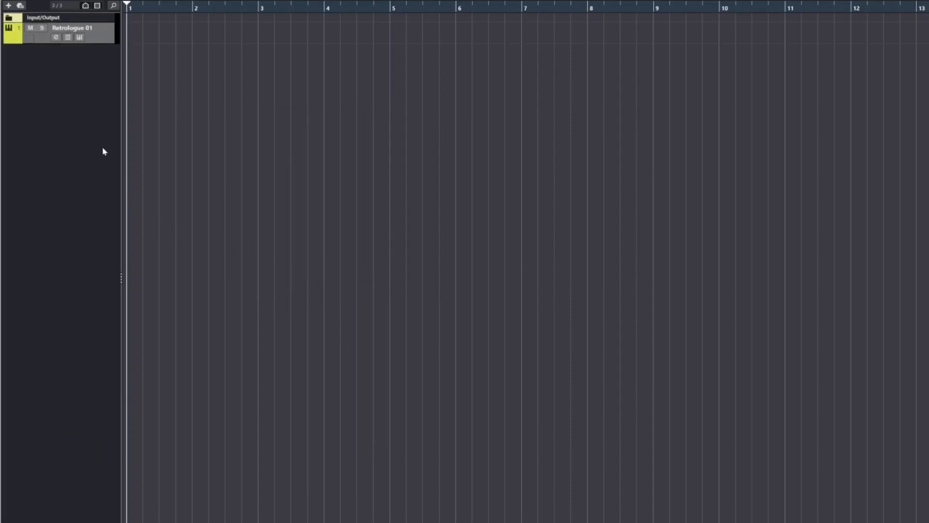
# Open the Retrologue instrument editor, play a test note around C3 on its keyboard, and close the editor.
pyautogui.click(81, 40)
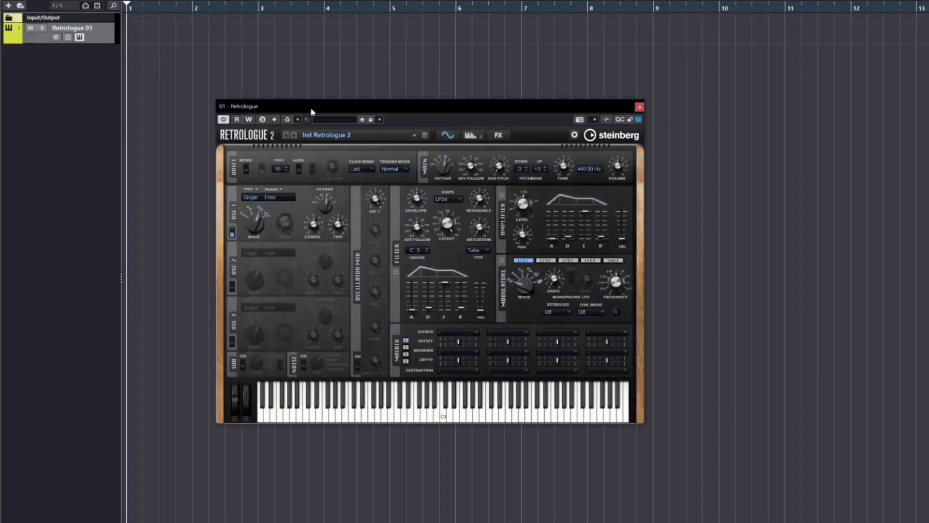
pyautogui.moveTo(310, 110); pyautogui.dragTo(300, 95)
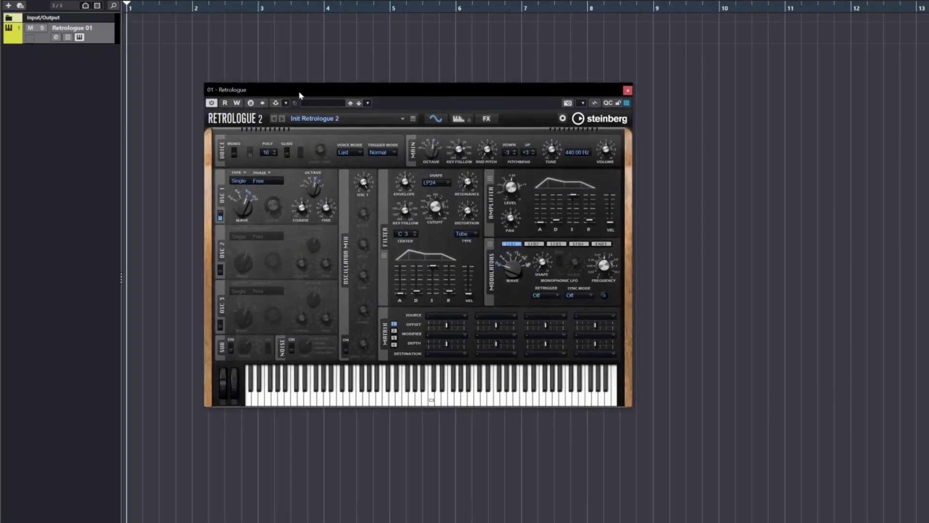
pyautogui.click(434, 402)
pyautogui.click(628, 90)
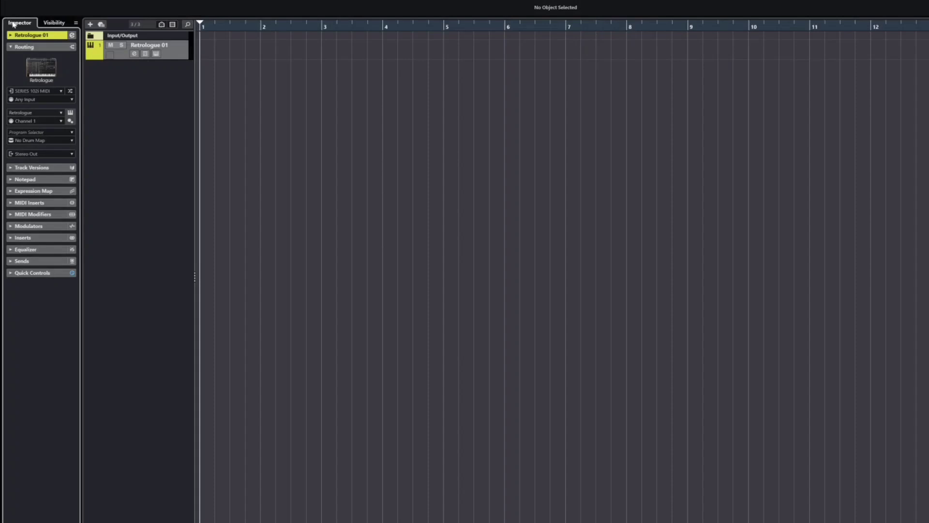
# Change the Retrologue 01 track's instrument to Diva, and check the Diva editor before closing it.
pyautogui.click(61, 113)
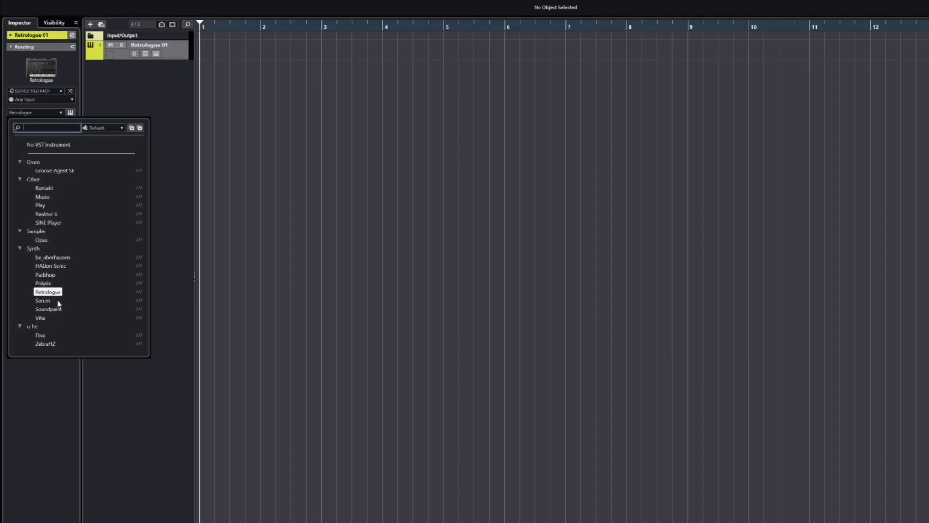
pyautogui.click(41, 335)
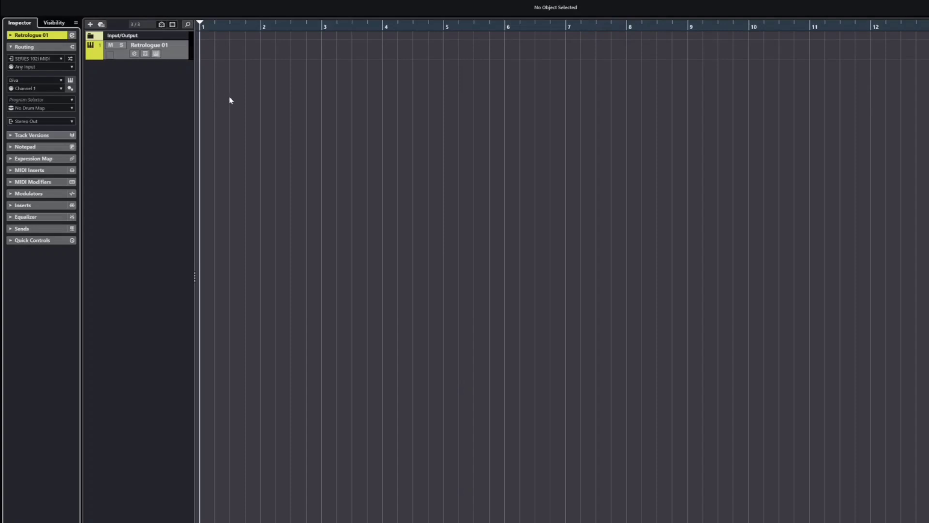
pyautogui.click(155, 55)
pyautogui.moveTo(212, 71); pyautogui.dragTo(237, 154)
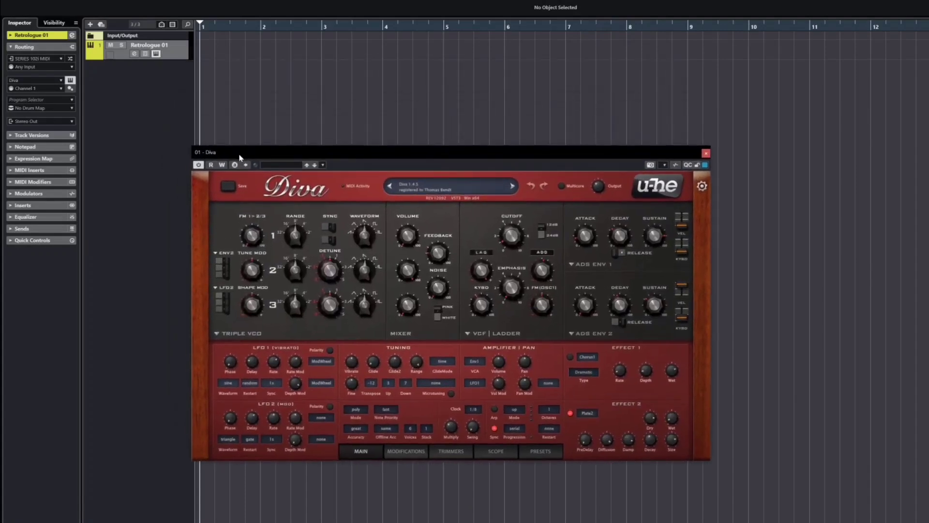
pyautogui.click(706, 152)
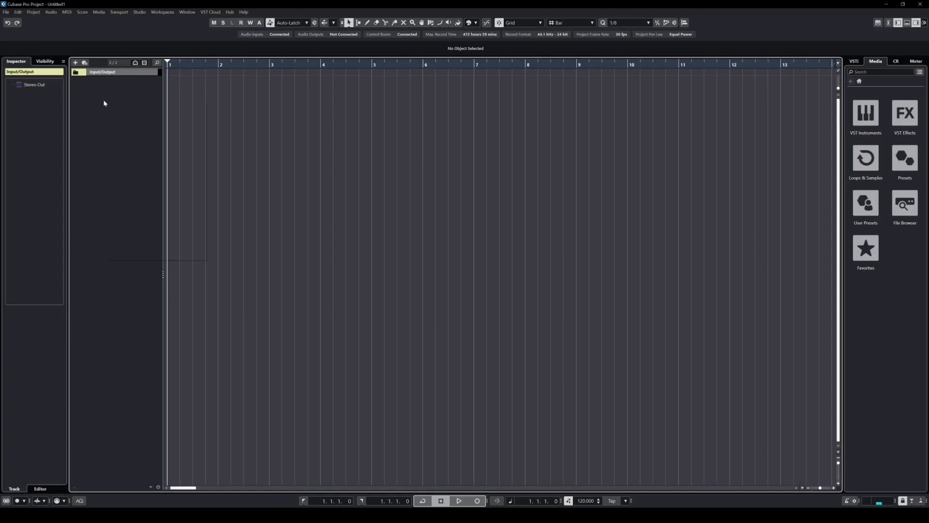
# Add one Musio instrument track with SERIES 102i MIDI as input and Stereo Out as output in the empty project.
pyautogui.rightClick(104, 102)
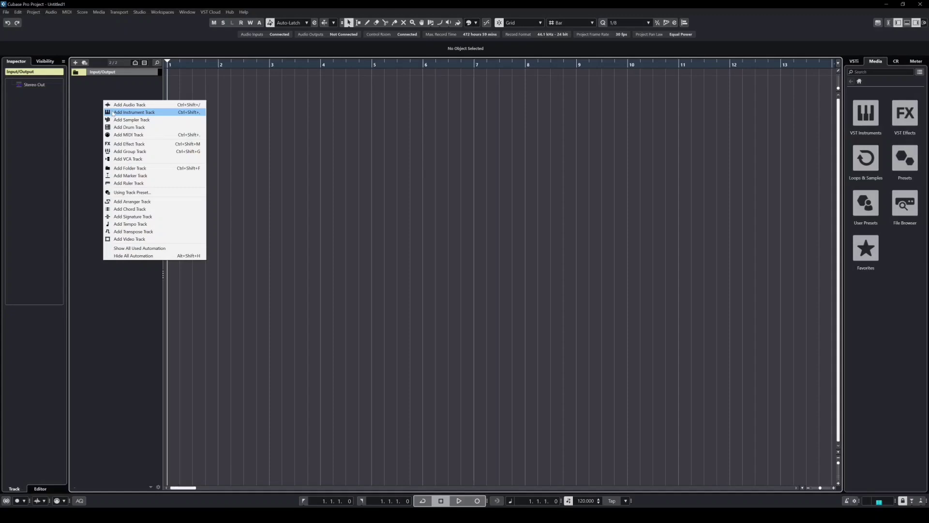
pyautogui.click(112, 113)
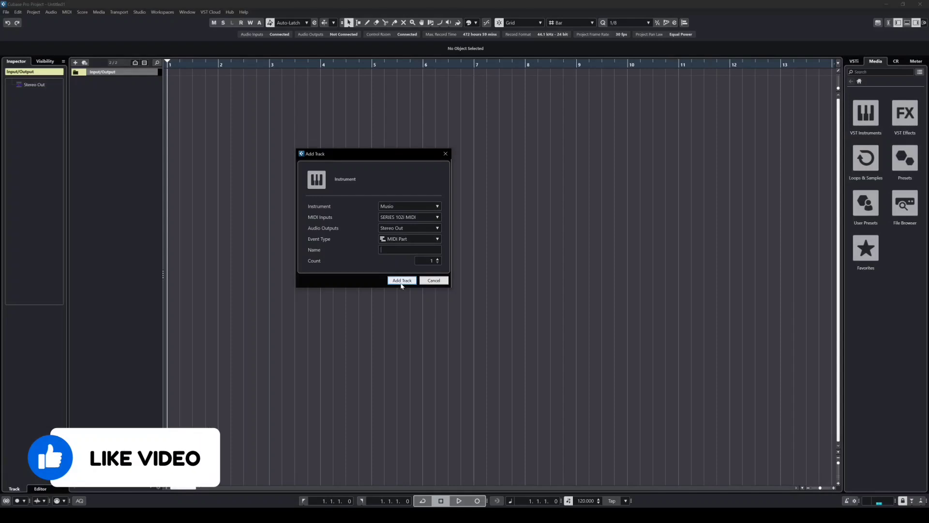
pyautogui.click(402, 282)
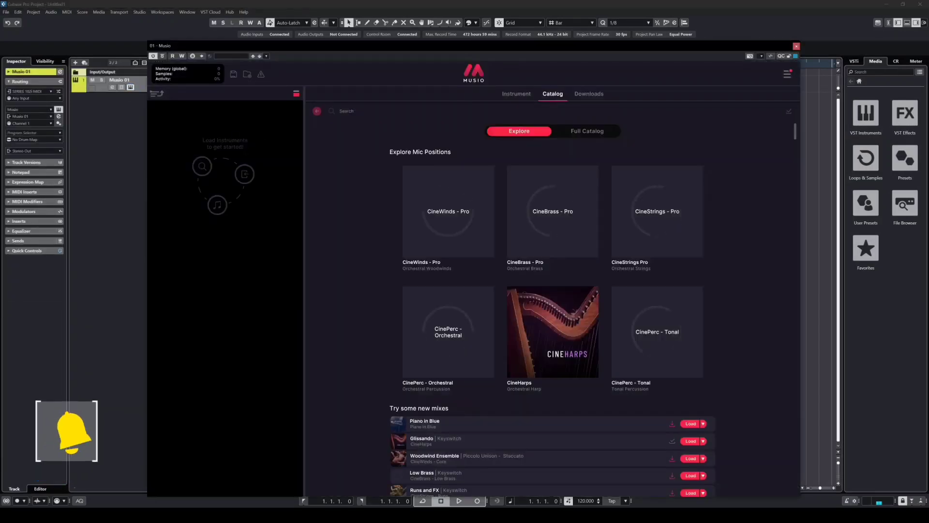
# Search Musio's catalog for "cinepiano", load CinePiano's Studio patch, play a test note, and close the Musio window.
pyautogui.click(357, 111)
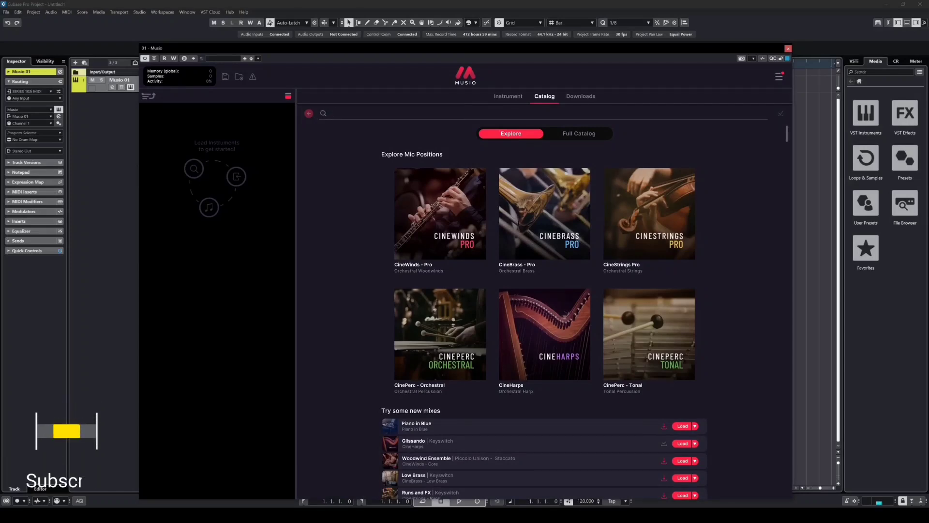
pyautogui.write('cinepiano')
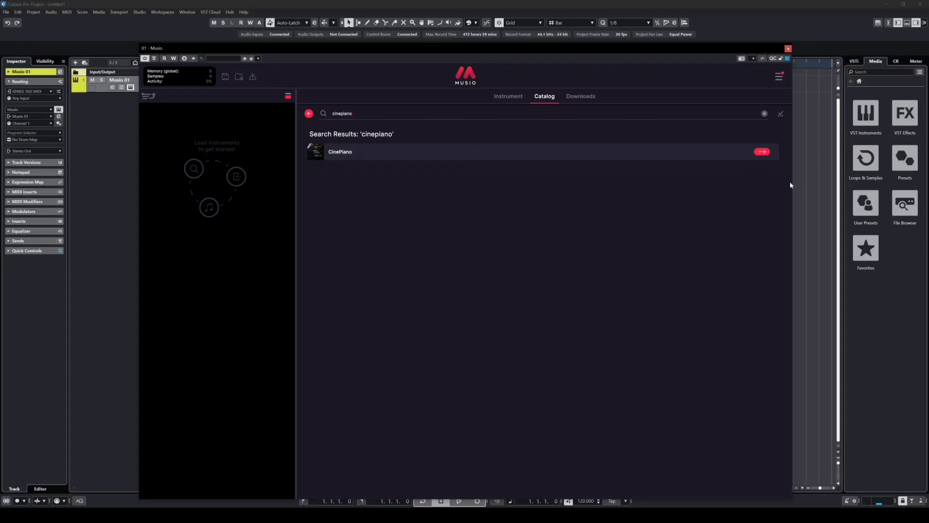
pyautogui.click(762, 152)
pyautogui.click(755, 191)
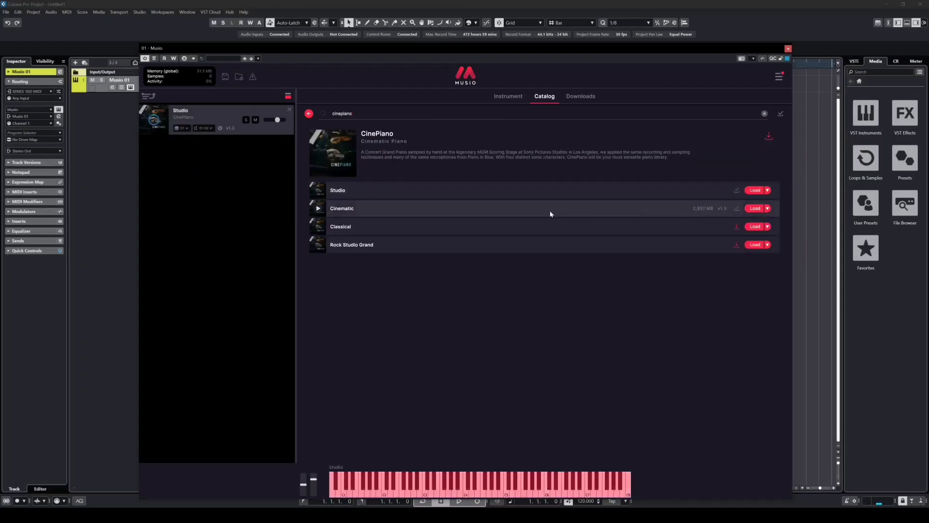
pyautogui.click(461, 493)
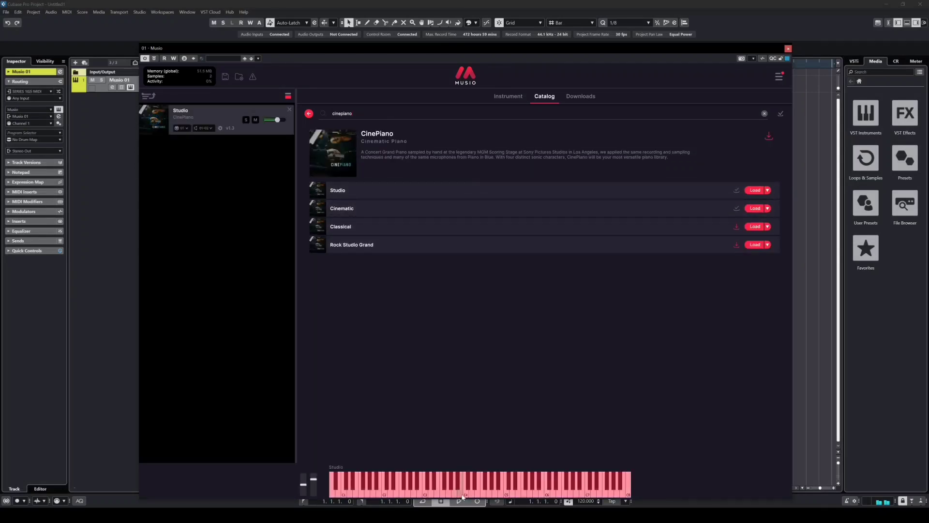
pyautogui.click(788, 48)
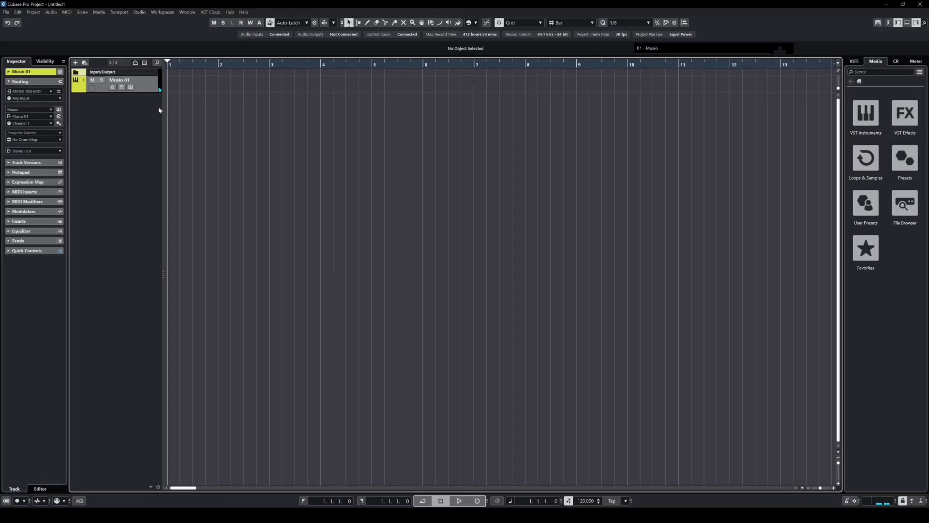
# Add one MIDI track with its output routed to Musio's MIDI input on channel 1.
pyautogui.rightClick(97, 108)
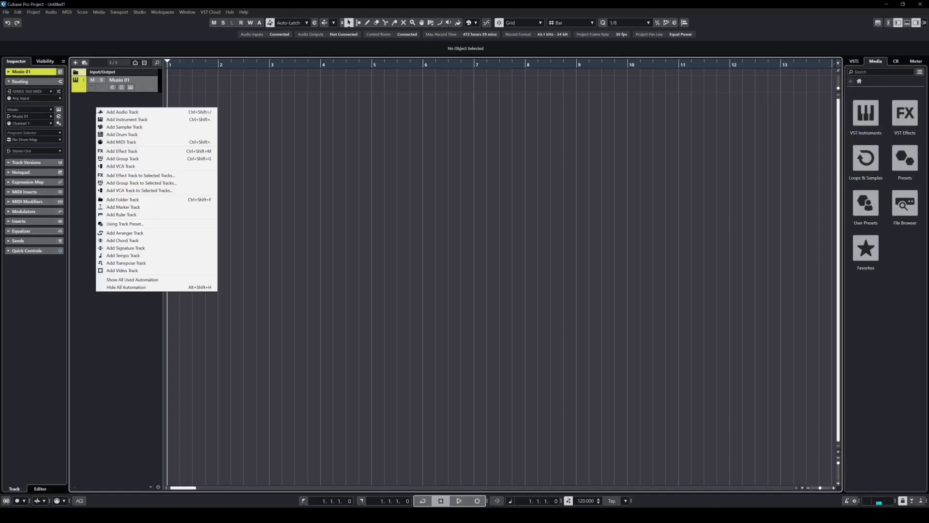
pyautogui.click(115, 142)
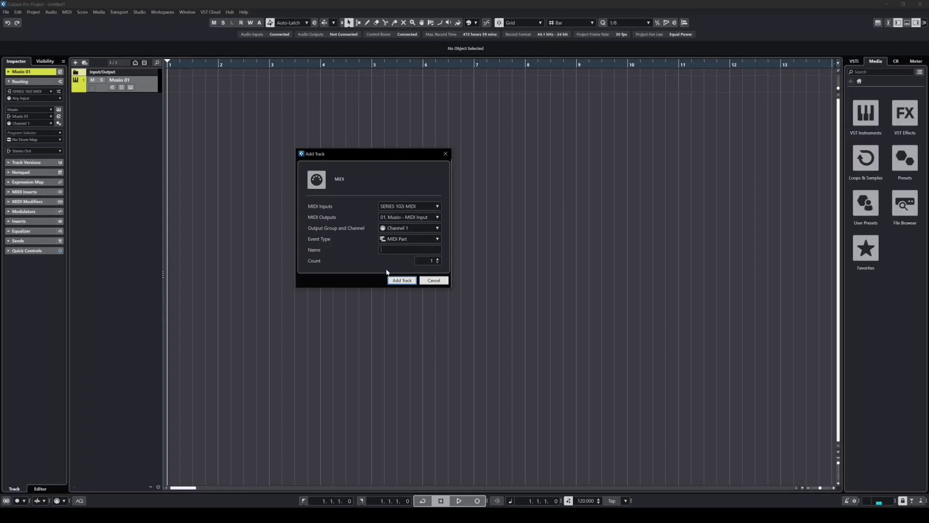
pyautogui.click(402, 281)
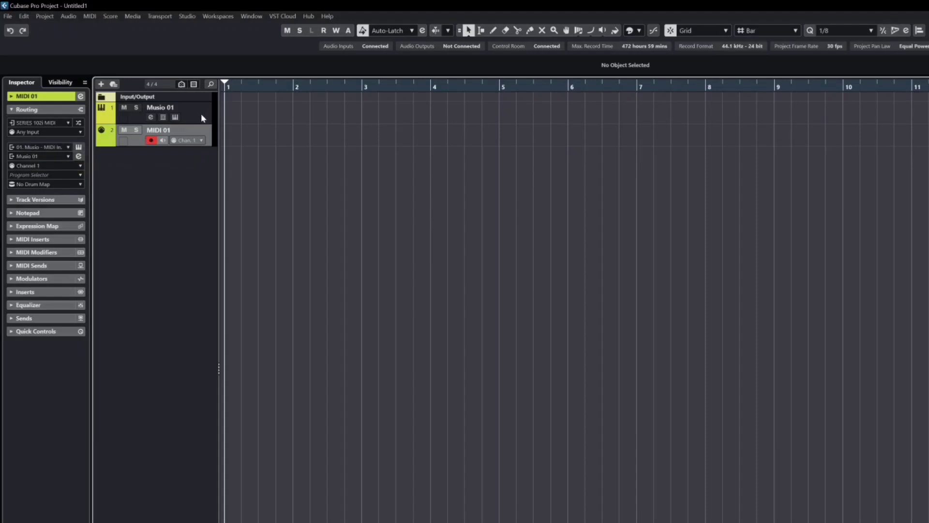
# Draw a one-bar MIDI part at bar 1 on the MIDI 01 track, and return to the selection tool.
pyautogui.rightClick(236, 144)
pyautogui.click(263, 135)
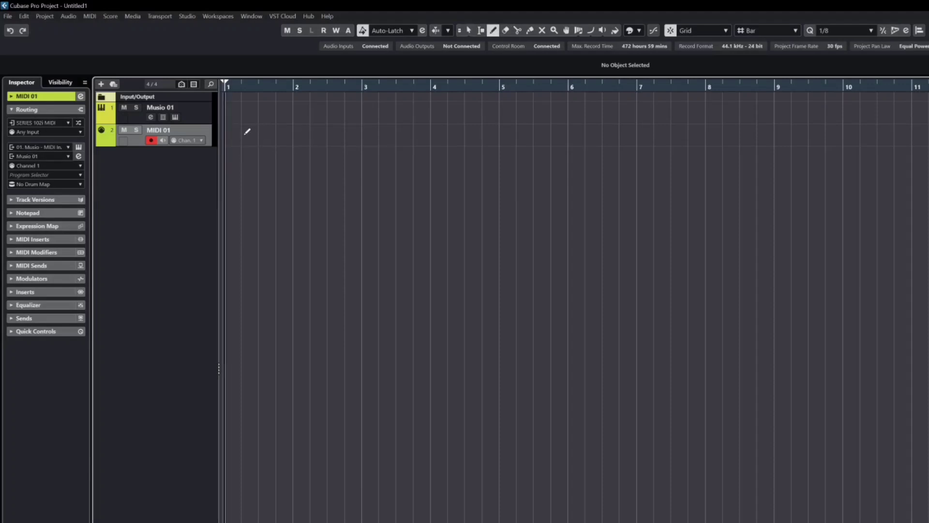
pyautogui.moveTo(231, 131); pyautogui.dragTo(282, 133)
pyautogui.press('1')
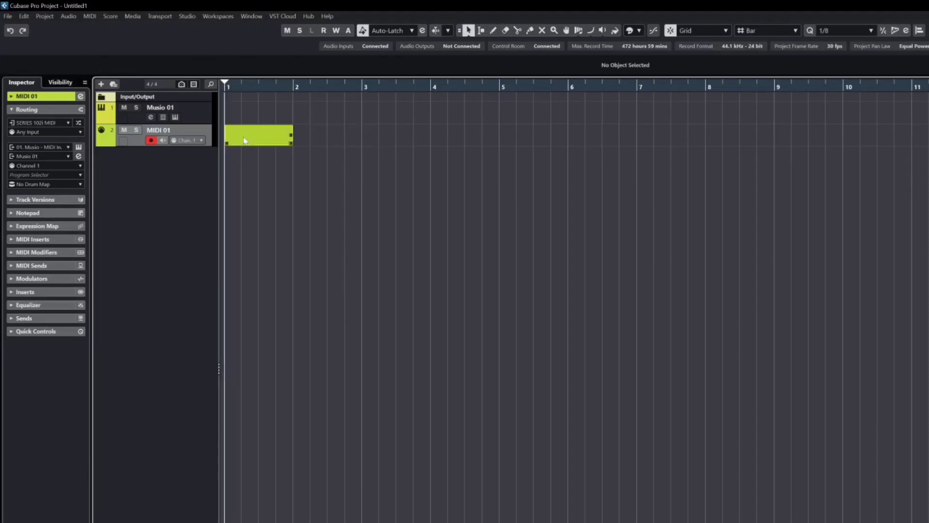
# Draw a B3 note of about two beats in the new part, nudge it back to the part's start, and close the Key Editor.
pyautogui.doubleClick(245, 141)
pyautogui.press('8')
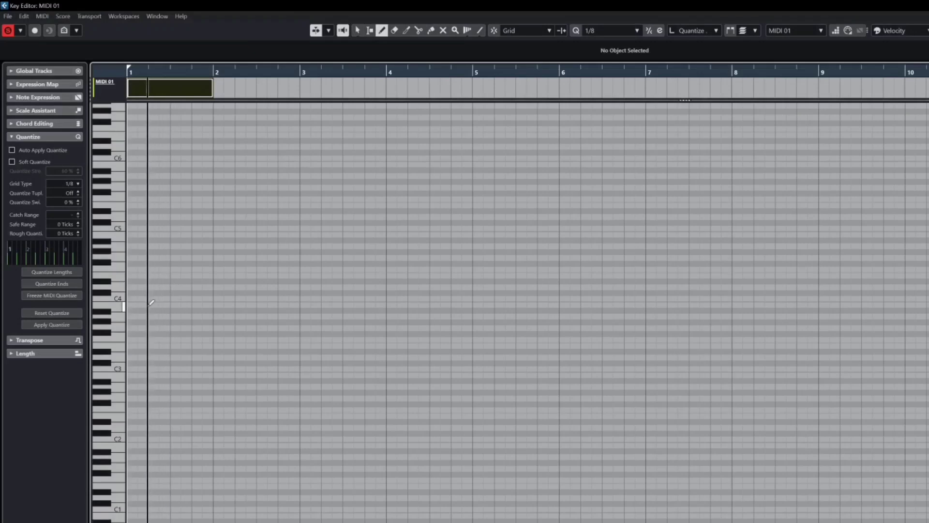
pyautogui.moveTo(149, 305); pyautogui.dragTo(186, 305)
pyautogui.press('1')
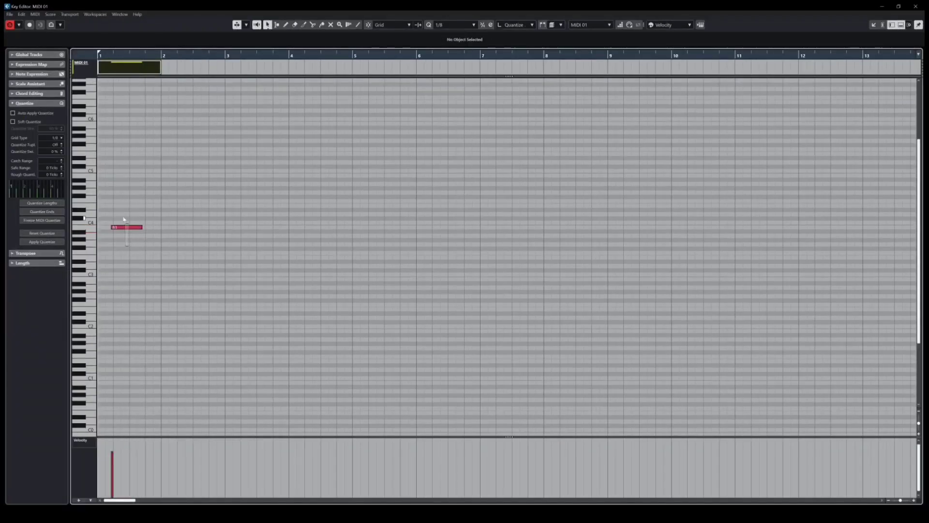
pyautogui.hotkey('ctrl', 'Left')
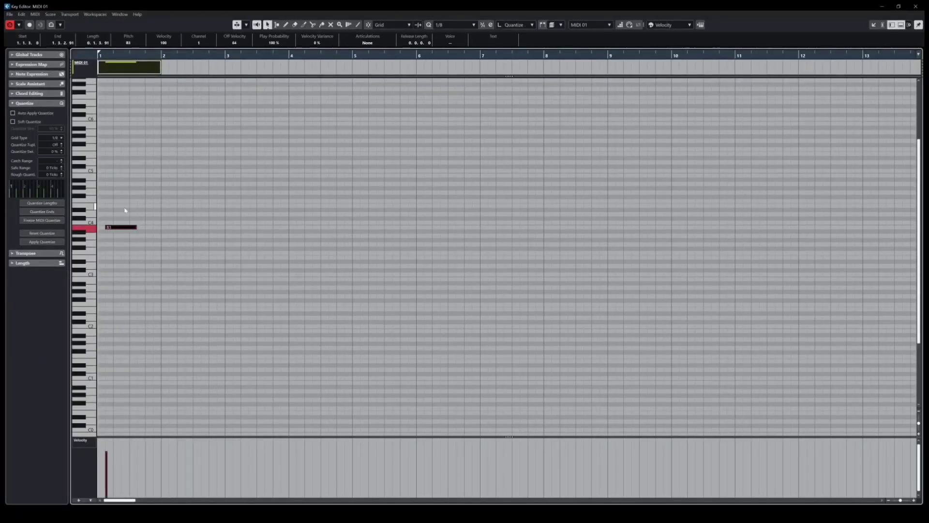
pyautogui.hotkey('ctrl', 'w')
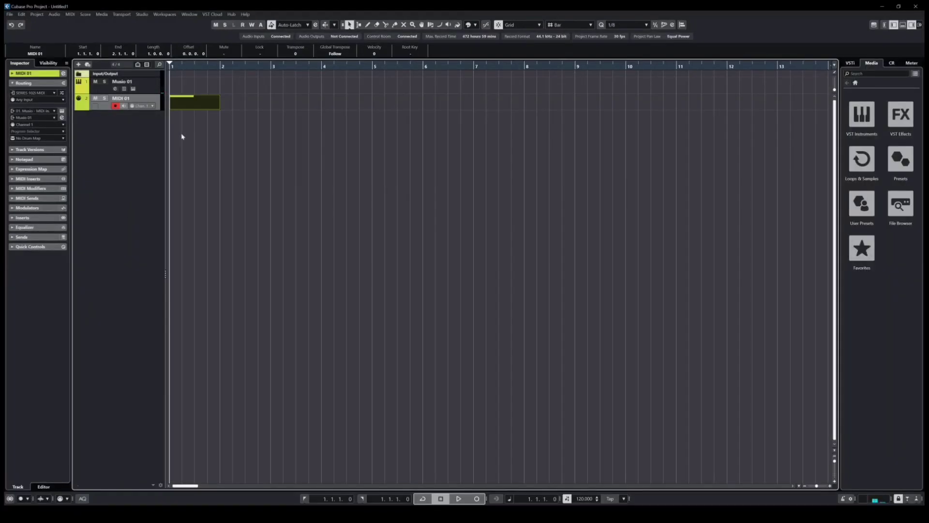
# Play the MIDI 01 part to hear its note through Musio, and stop playback.
pyautogui.press('space')
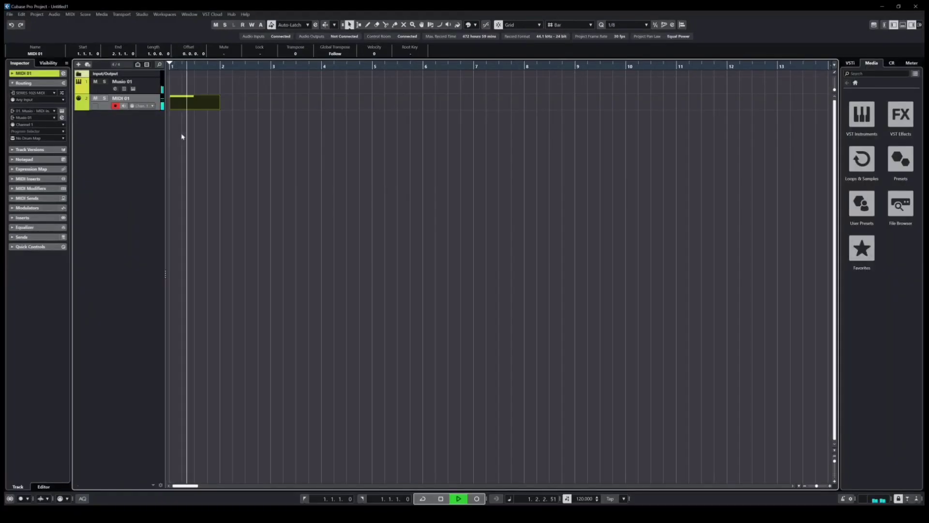
pyautogui.press('space')
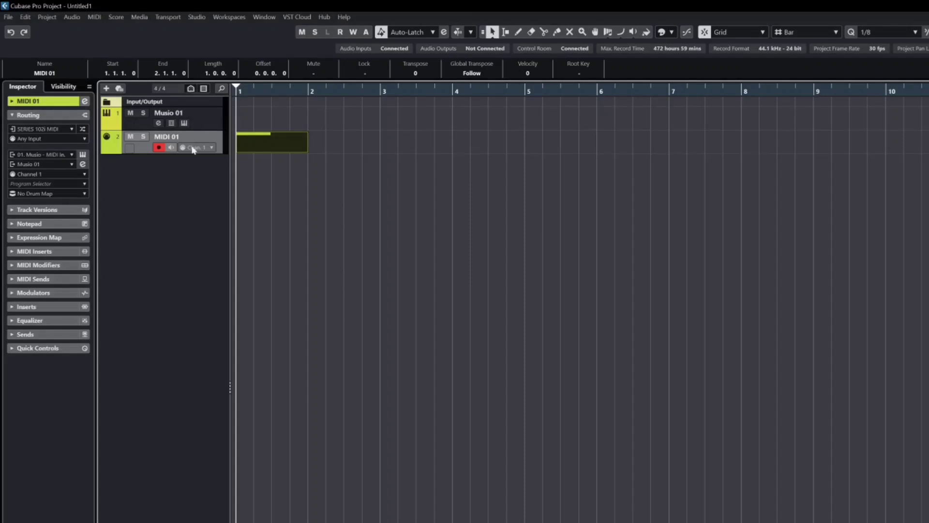
pyautogui.press('n')
pyautogui.moveTo(266, 144)
pyautogui.mouseDown()
pyautogui.moveTo(252, 118)
pyautogui.moveTo(252, 141)
pyautogui.mouseUp()
# Add a second MIDI track routed to Musio's MIDI input on channel 1, and copy the MIDI 01 part onto it.
pyautogui.rightClick(136, 172)
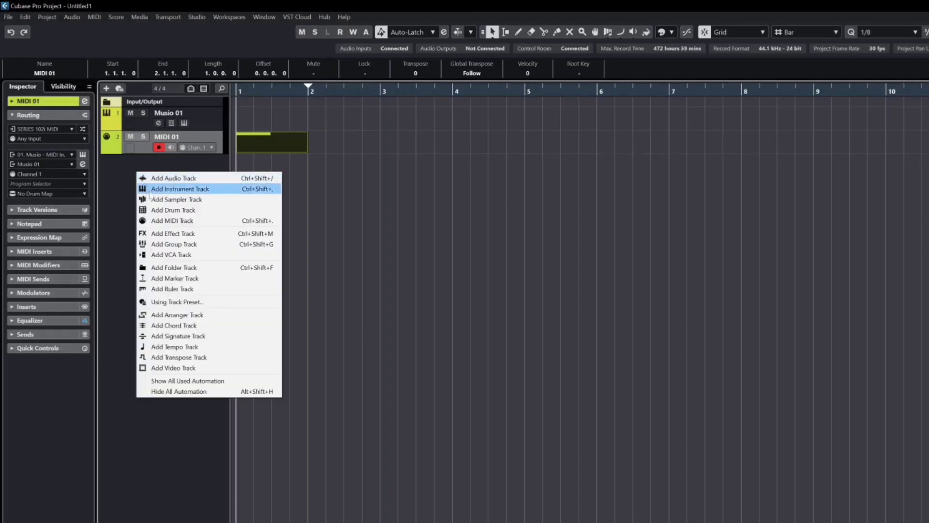
pyautogui.click(165, 221)
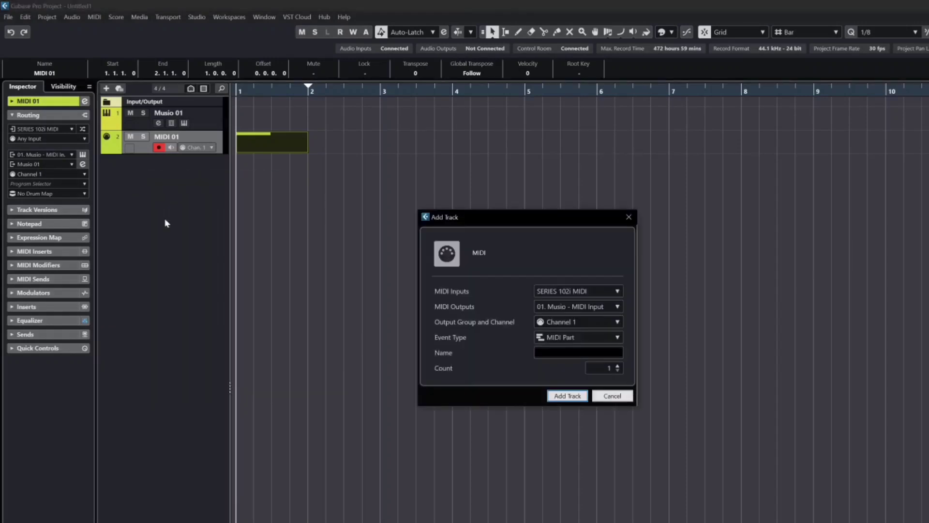
pyautogui.click(561, 392)
pyautogui.moveTo(266, 148); pyautogui.dragTo(260, 166)
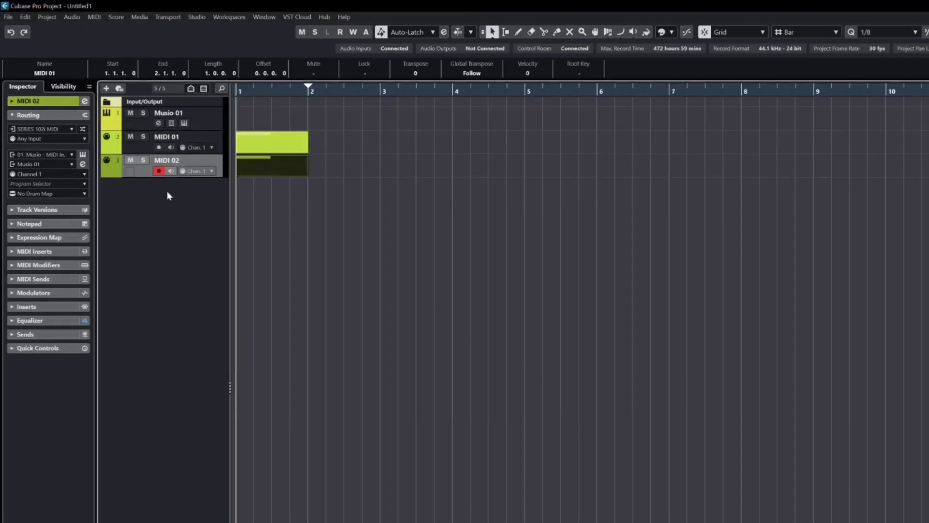
# Add a third MIDI track routed to Musio on channel 1, and copy the MIDI 02 track's part onto it.
pyautogui.rightClick(148, 209)
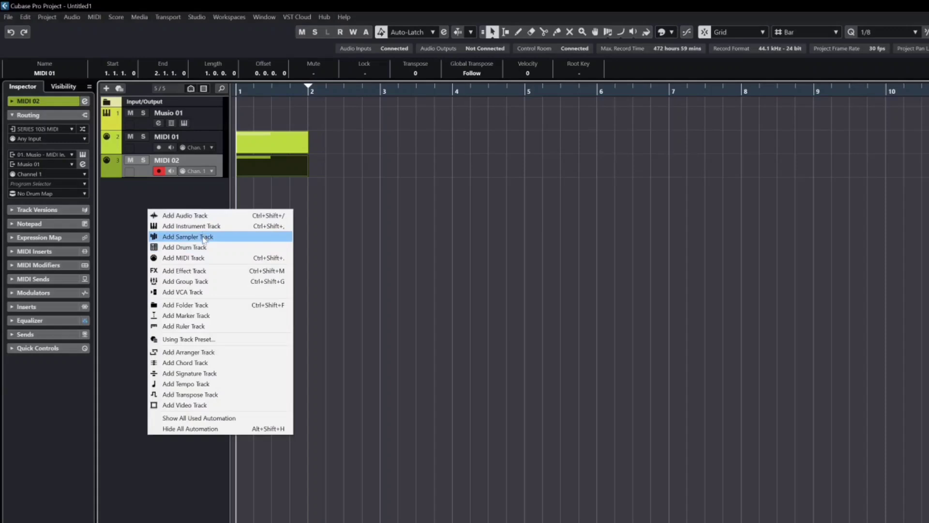
pyautogui.click(203, 258)
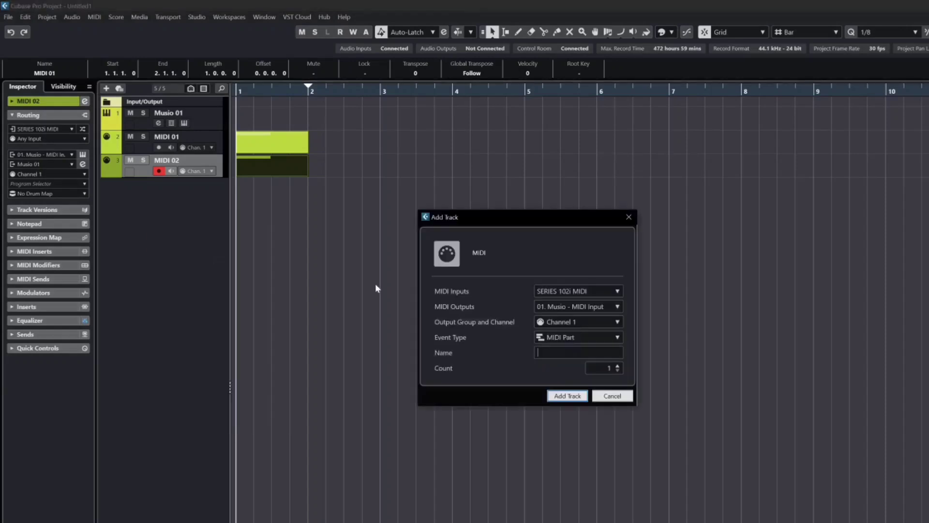
pyautogui.click(565, 395)
pyautogui.moveTo(253, 168); pyautogui.dragTo(250, 194)
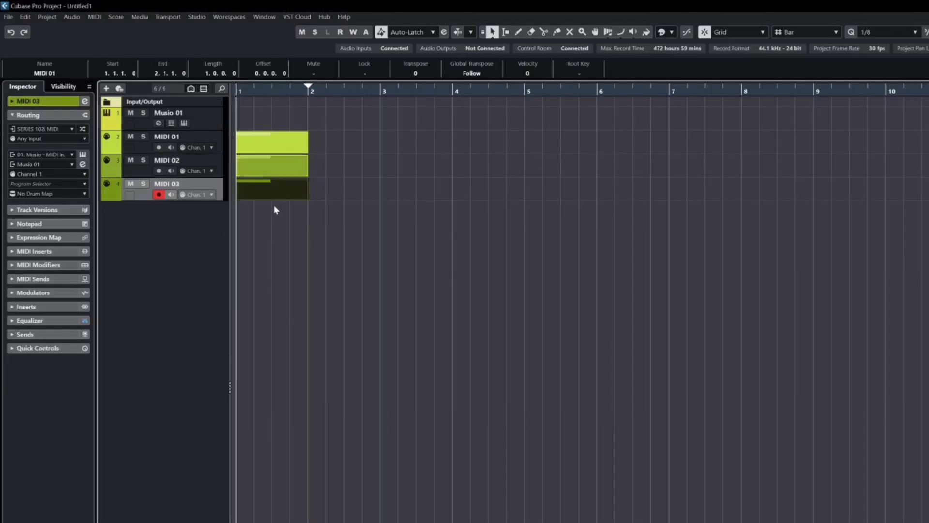
# Rename the MIDI 03 track as bass, MIDI 02 as chords, and MIDI 01 as melody.
pyautogui.doubleClick(169, 185)
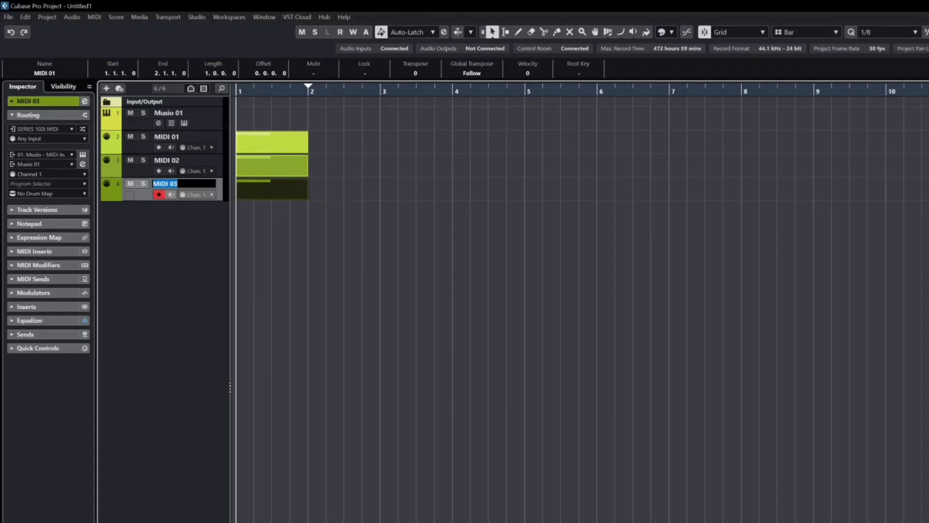
pyautogui.write('bass')
pyautogui.press('Return')
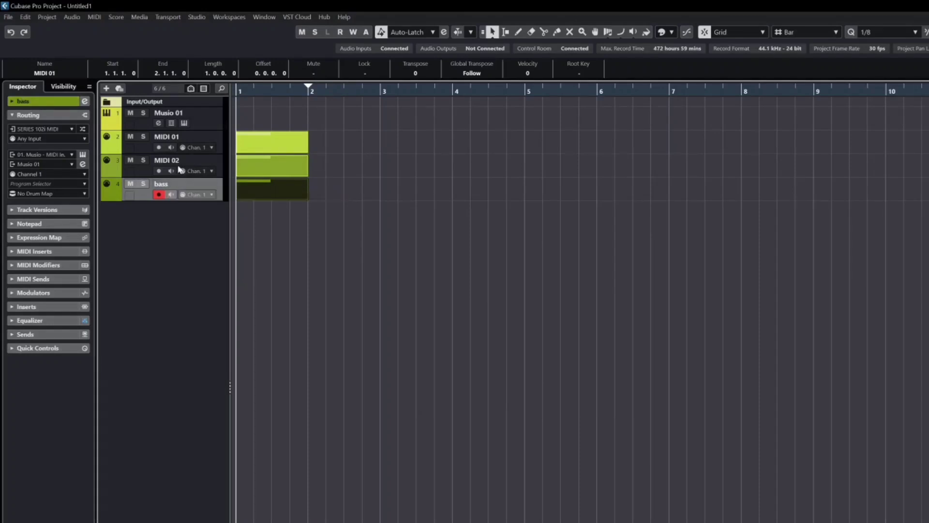
pyautogui.doubleClick(190, 158)
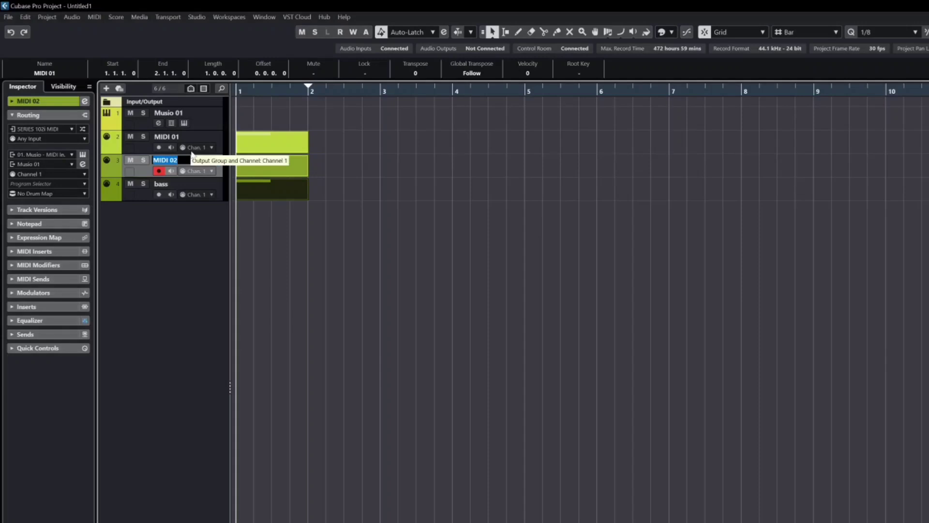
pyautogui.write('chords')
pyautogui.press('Return')
pyautogui.click(180, 140)
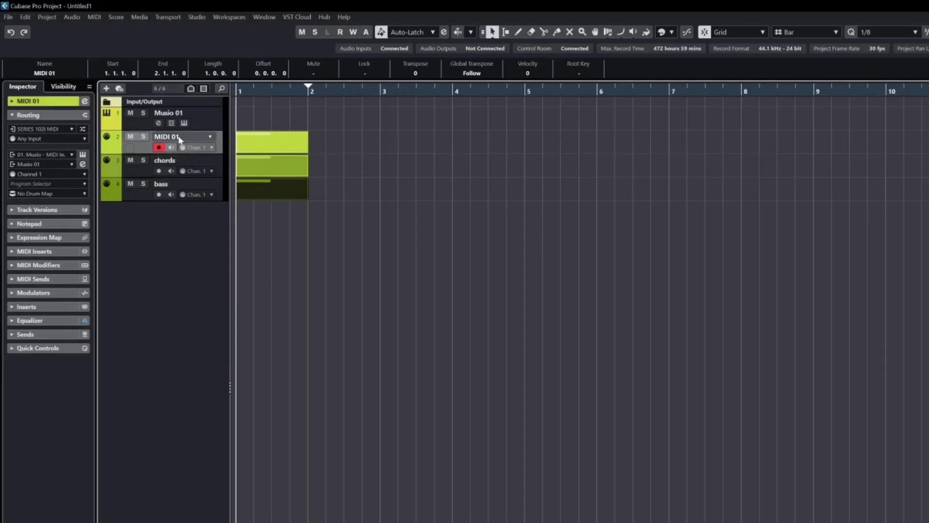
pyautogui.doubleClick(180, 139)
pyautogui.write('melody')
pyautogui.press('Return')
# Raise the melody part's note by one octave, and open the bass part to select its note.
pyautogui.doubleClick(269, 142)
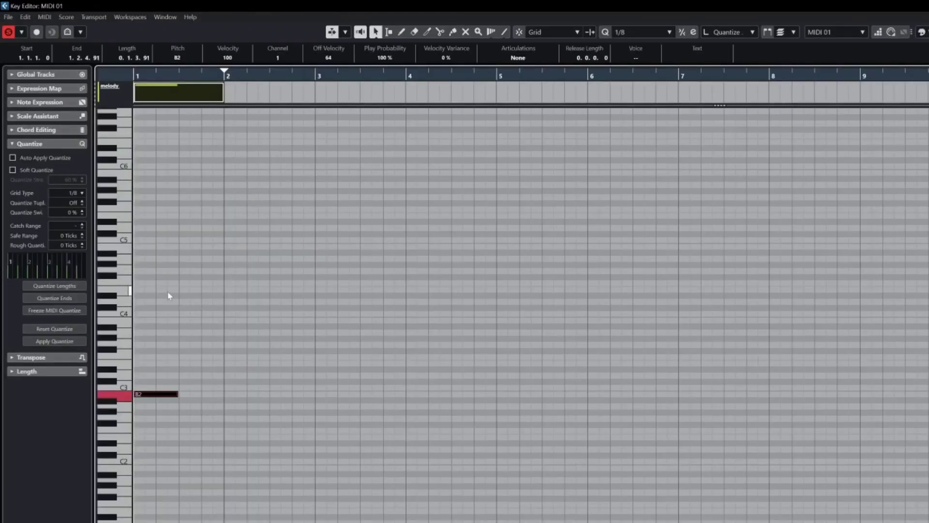
pyautogui.hotkey('shift', 'Up')
pyautogui.press('Escape')
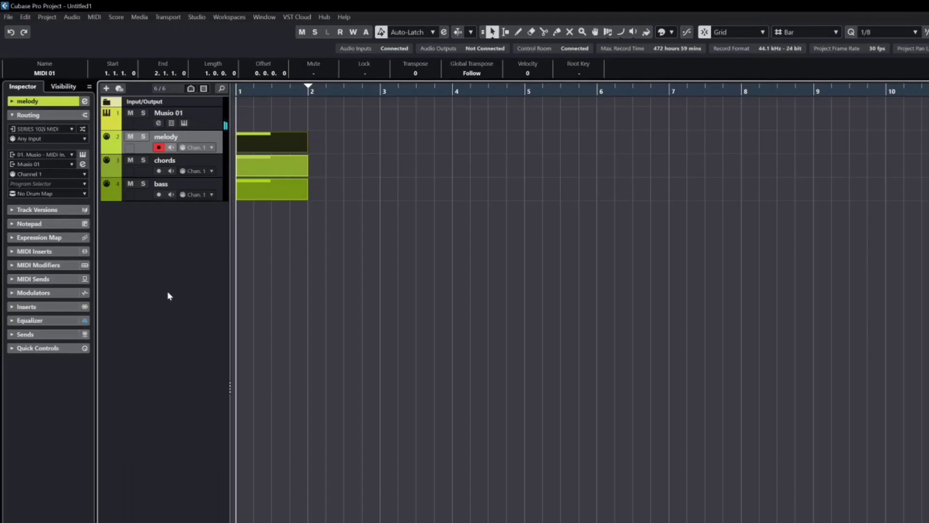
pyautogui.doubleClick(263, 184)
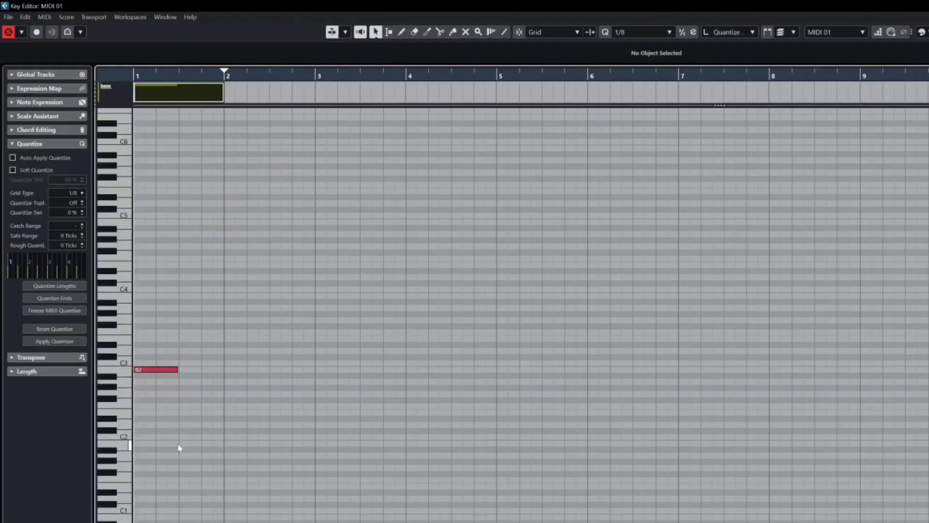
pyautogui.click(162, 369)
pyautogui.press('Escape')
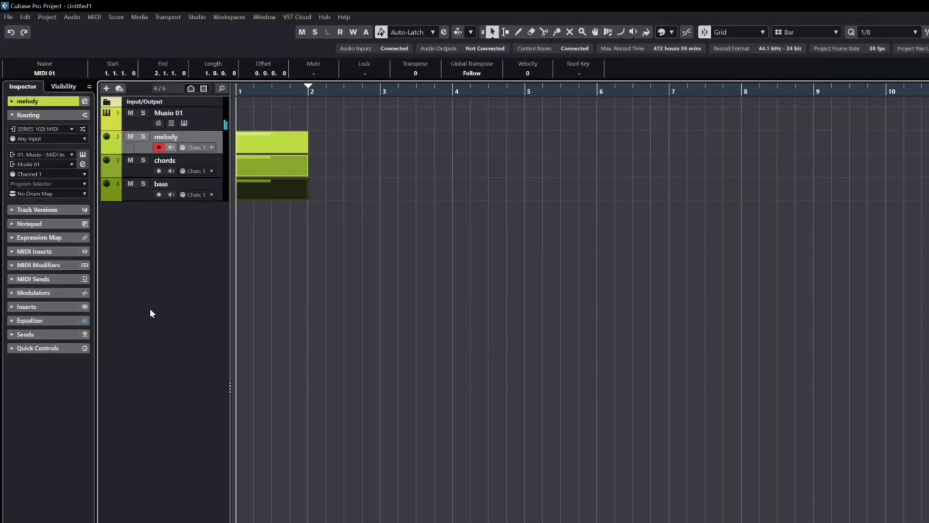
# Solo the bass track and play it, switch the solo to chords and melody in turn, and clear the solo.
pyautogui.click(143, 184)
pyautogui.press('space')
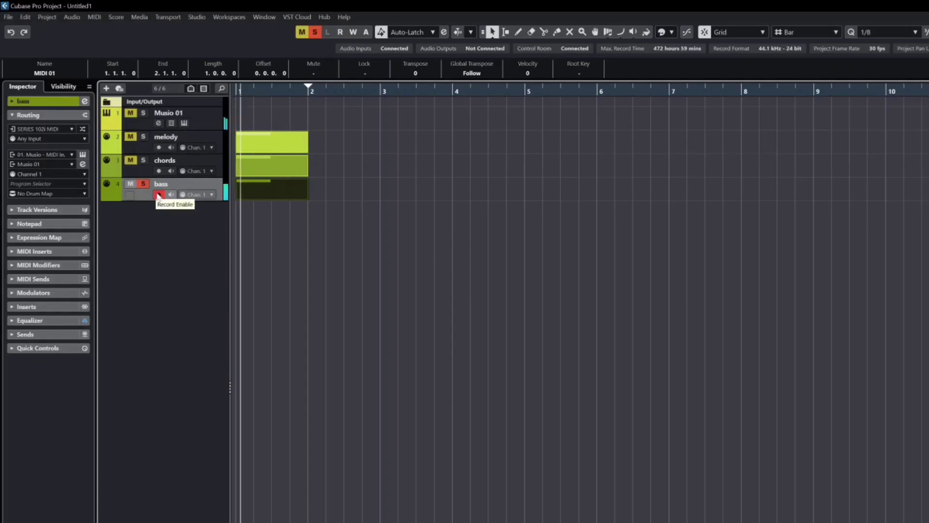
pyautogui.click(147, 176)
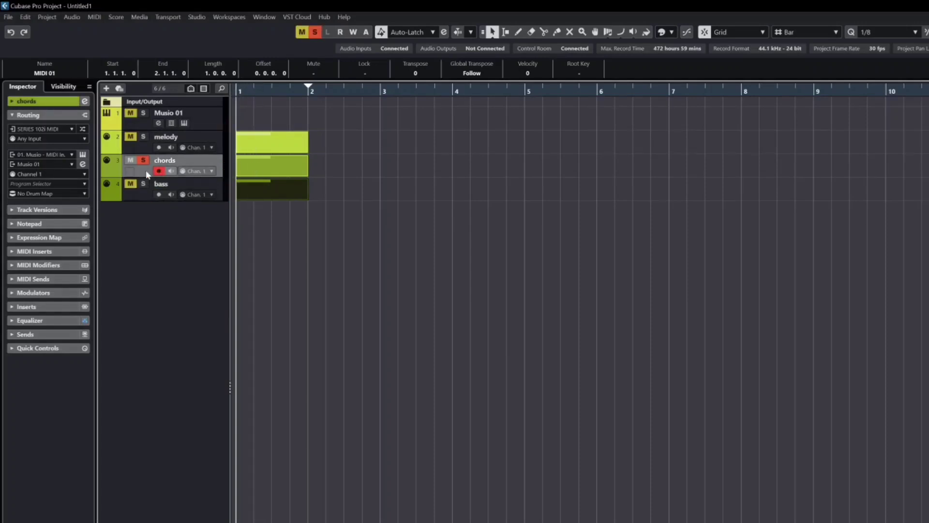
pyautogui.click(147, 152)
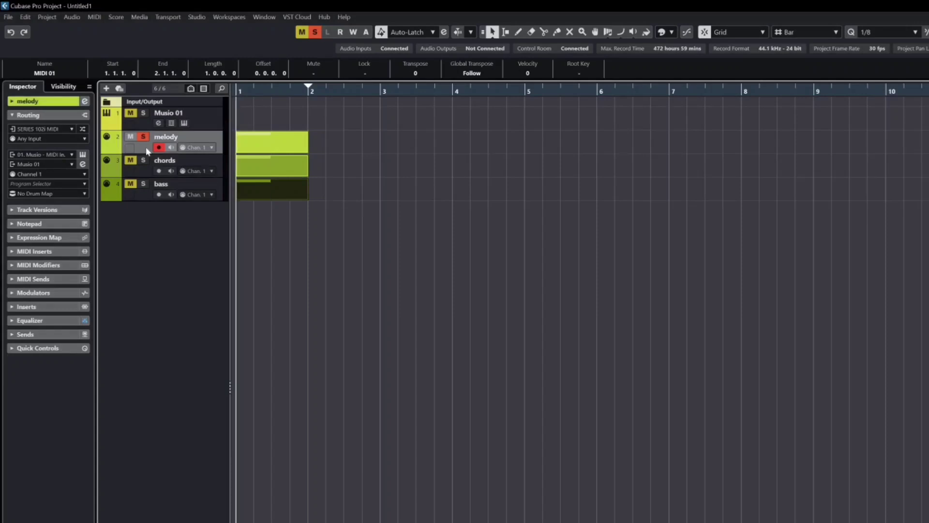
pyautogui.click(143, 138)
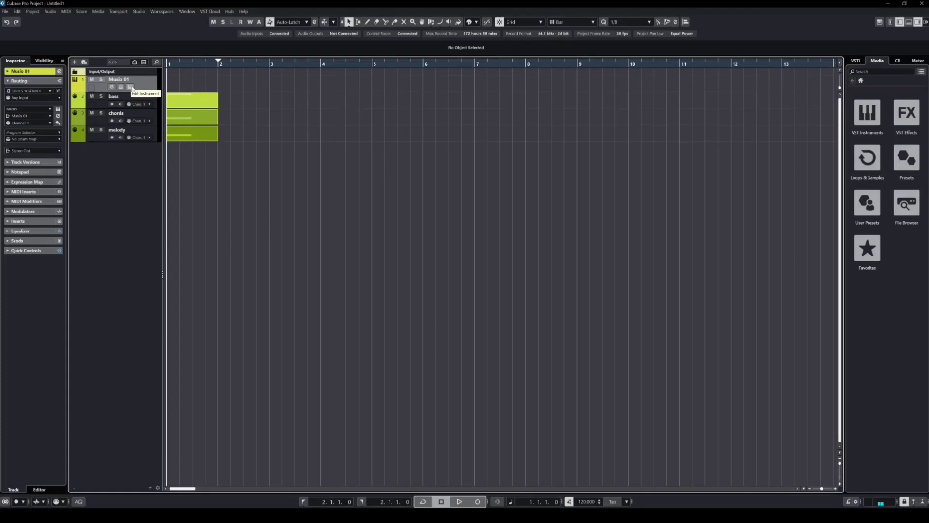
# In Musio 01's channel settings, set the LMF EQ band to about 6.1 dB at 706 Hz, lower the fader to about 1.8 dB, and centre the pan.
pyautogui.click(112, 87)
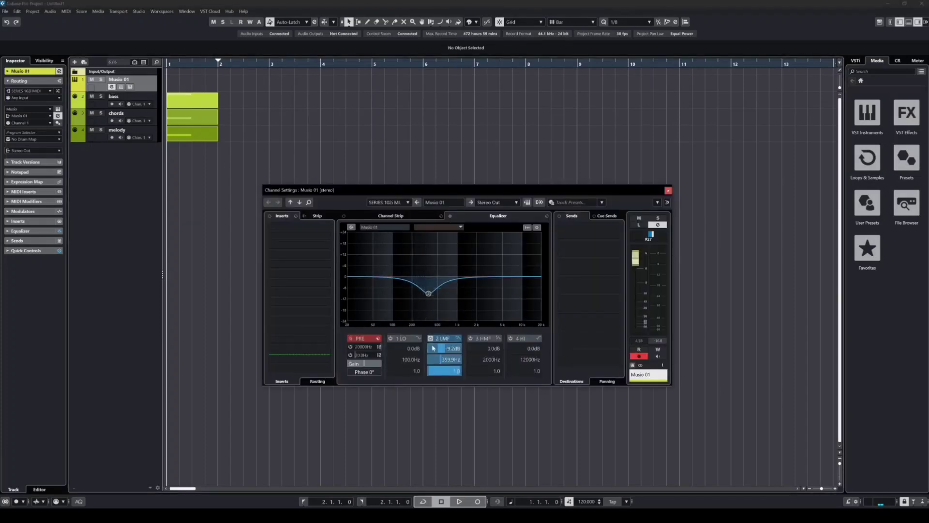
pyautogui.moveTo(428, 293); pyautogui.dragTo(447, 265)
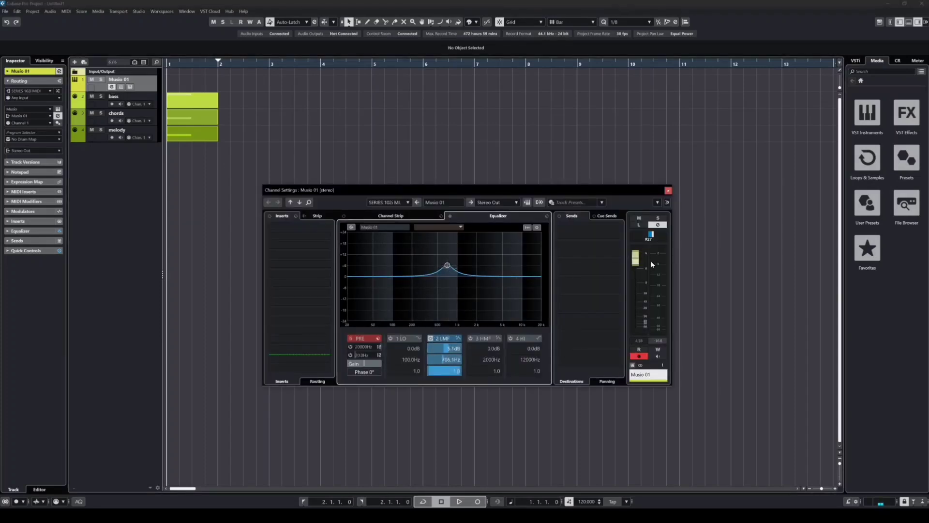
pyautogui.moveTo(652, 265); pyautogui.dragTo(652, 272)
pyautogui.keyDown('ctrl'); pyautogui.click(649, 236); pyautogui.keyUp('ctrl')
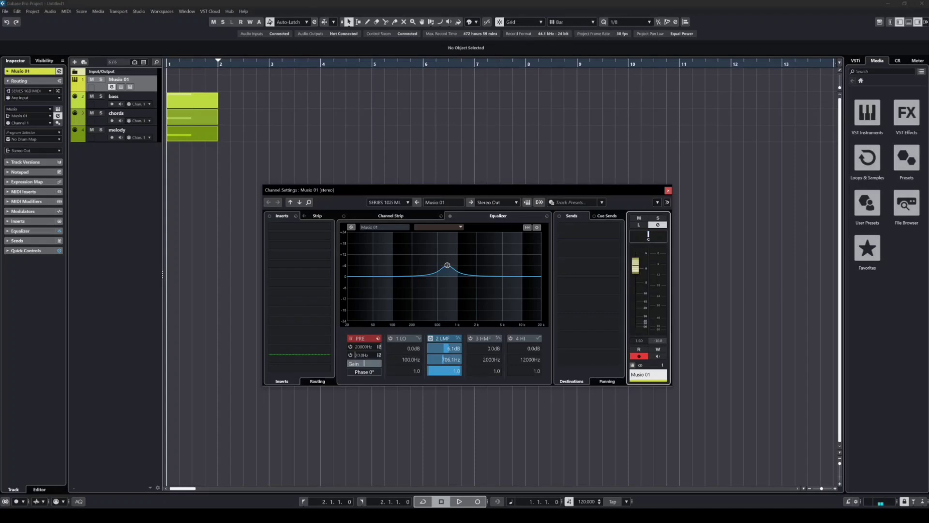
pyautogui.click(669, 191)
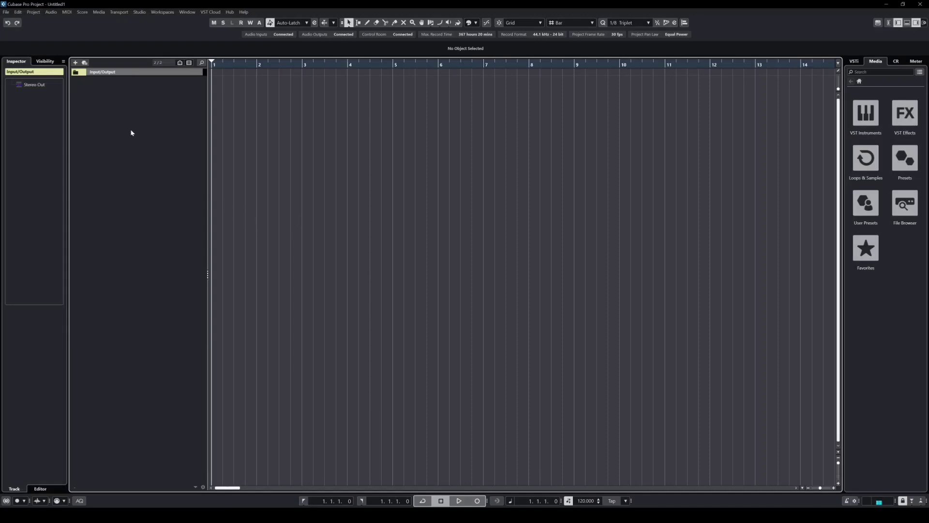
# Add one stereo audio track with Talkback input and Stereo Out output in the empty project, and open its channel settings.
pyautogui.rightClick(112, 94)
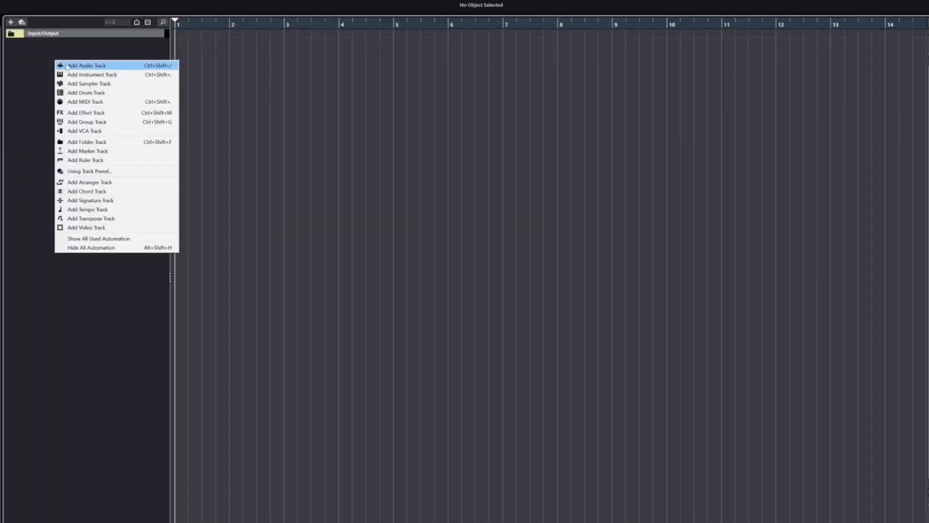
pyautogui.click(67, 66)
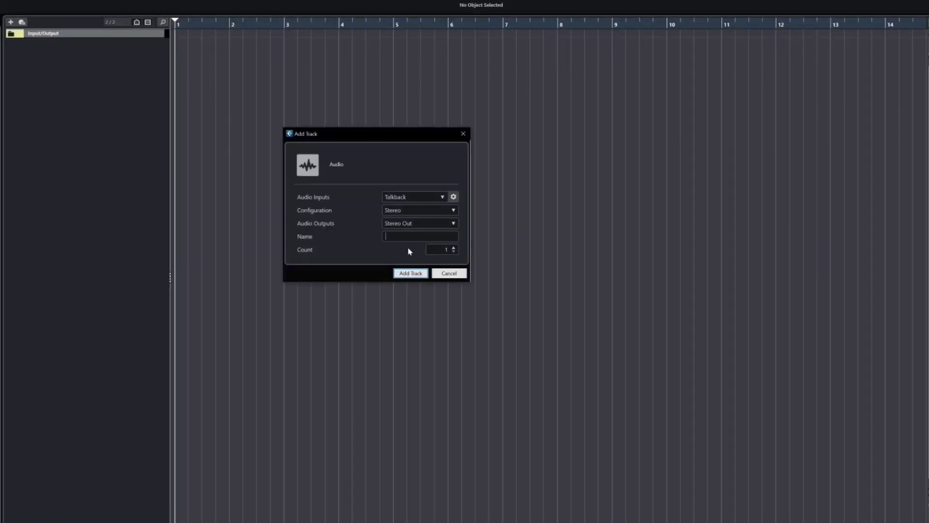
pyautogui.click(418, 274)
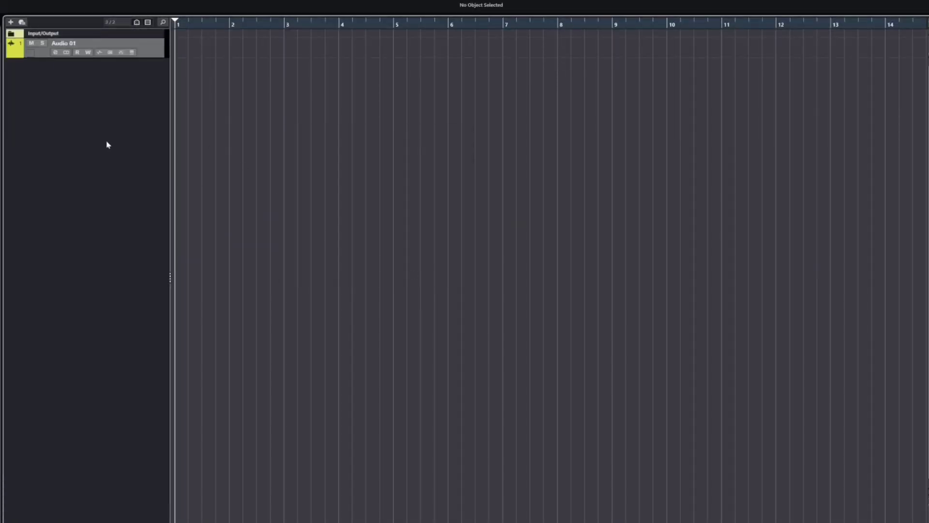
pyautogui.click(55, 52)
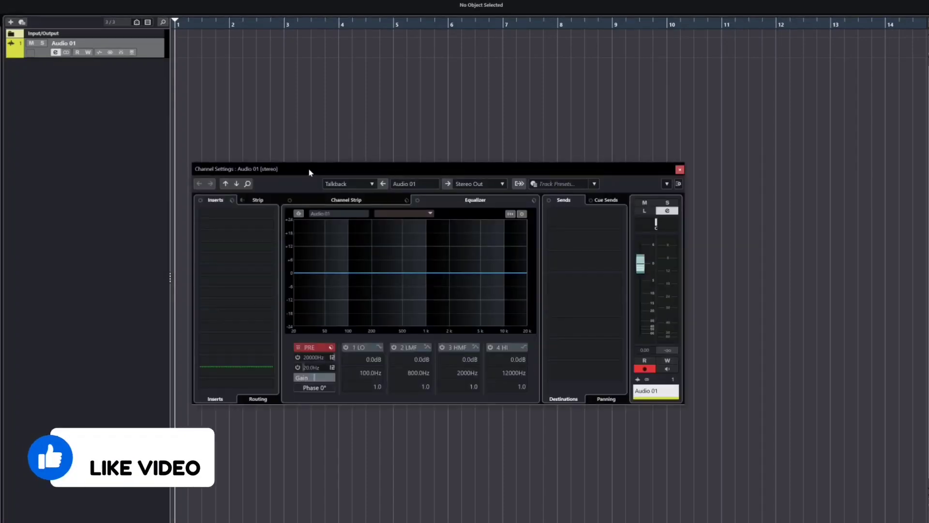
pyautogui.moveTo(309, 173); pyautogui.dragTo(318, 174)
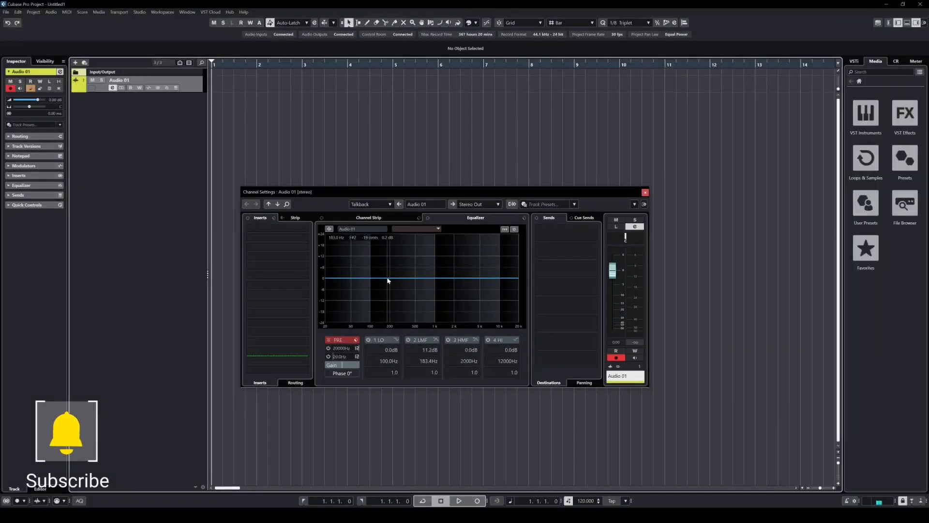
# Add an LMF boost of about 13.6 dB at 491 Hz to the Audio 01 equalizer curve, undoing the trial cut.
pyautogui.moveTo(385, 281); pyautogui.dragTo(418, 256)
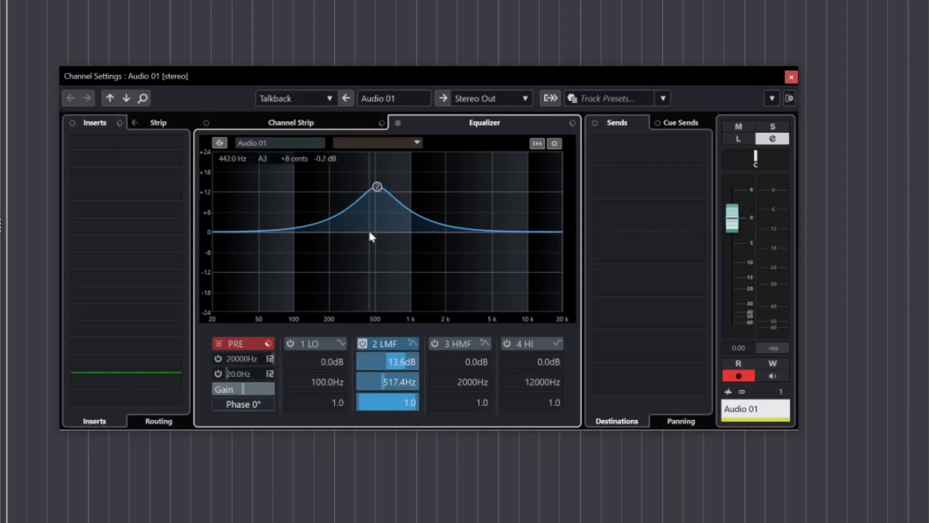
pyautogui.moveTo(378, 187); pyautogui.dragTo(401, 256)
pyautogui.hotkey('ctrl', 'z')
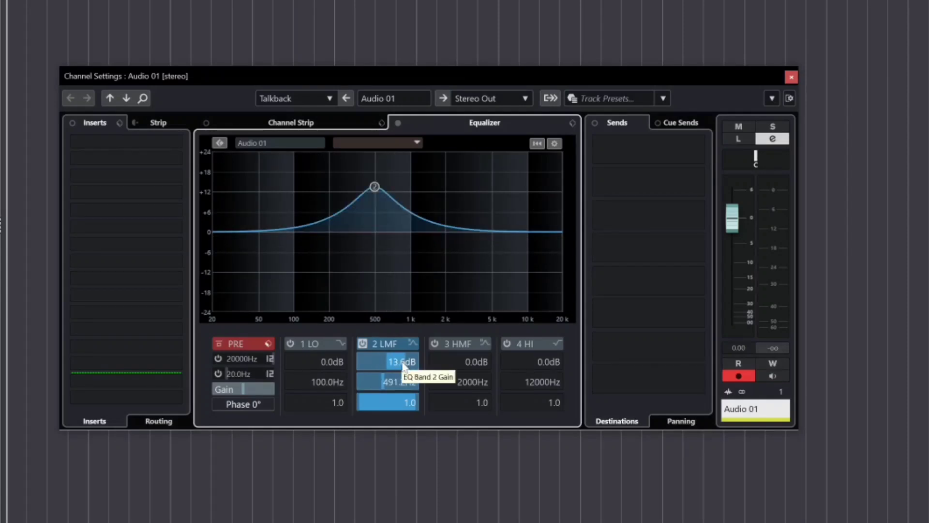
# Set the LMF band's gain to about 9.5 dB, frequency to 1059 Hz and Q-factor to 0.2, and switch the band off.
pyautogui.moveTo(403, 366)
pyautogui.mouseDown()
pyautogui.moveTo(365, 362)
pyautogui.moveTo(398, 369)
pyautogui.moveTo(379, 368)
pyautogui.moveTo(390, 372)
pyautogui.mouseUp()
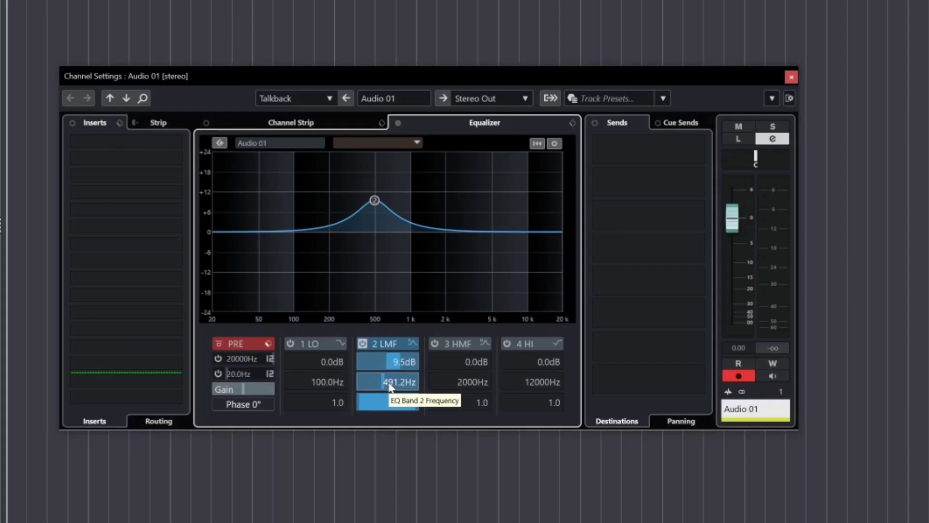
pyautogui.moveTo(392, 383); pyautogui.dragTo(400, 383)
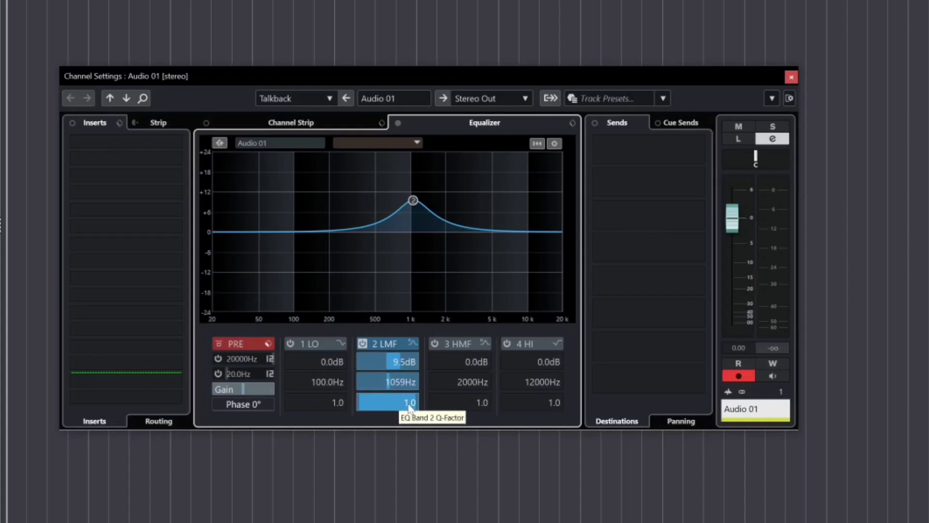
pyautogui.moveTo(405, 407); pyautogui.dragTo(395, 409)
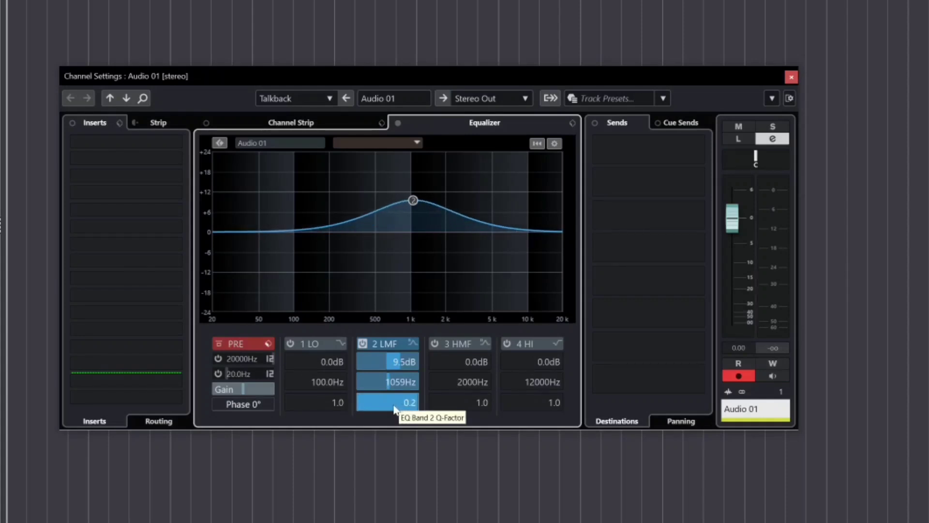
pyautogui.click(364, 344)
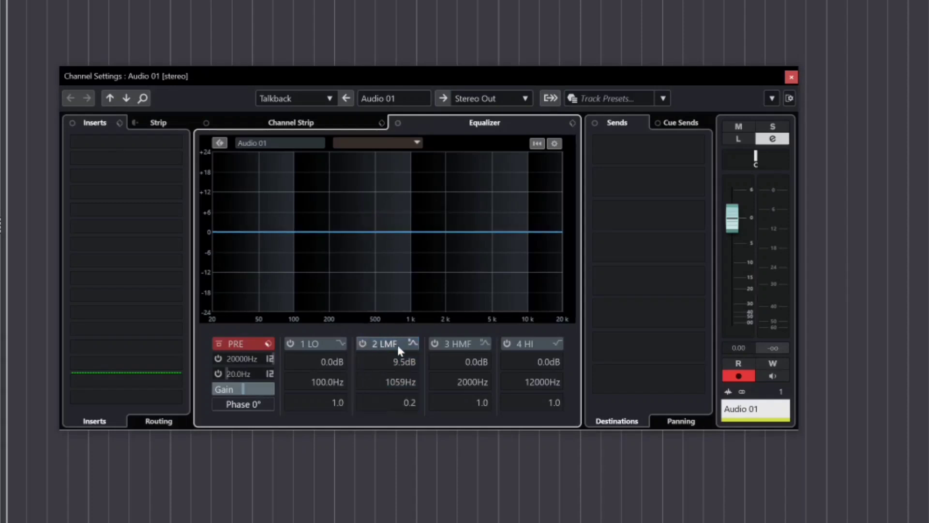
# Toggle the HMF band on and off, enable the HI band as Low Pass I, and set its frequency to about 6393 Hz.
pyautogui.click(435, 343)
pyautogui.click(436, 343)
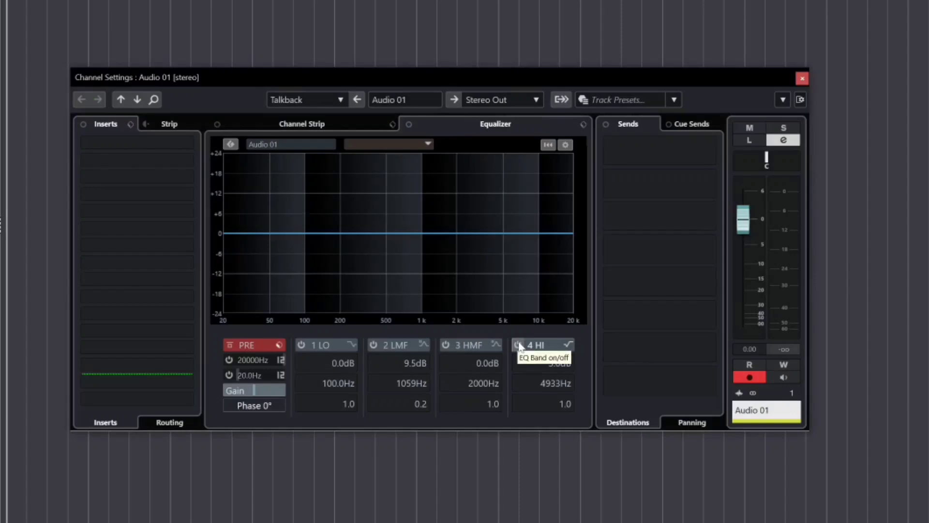
pyautogui.click(519, 344)
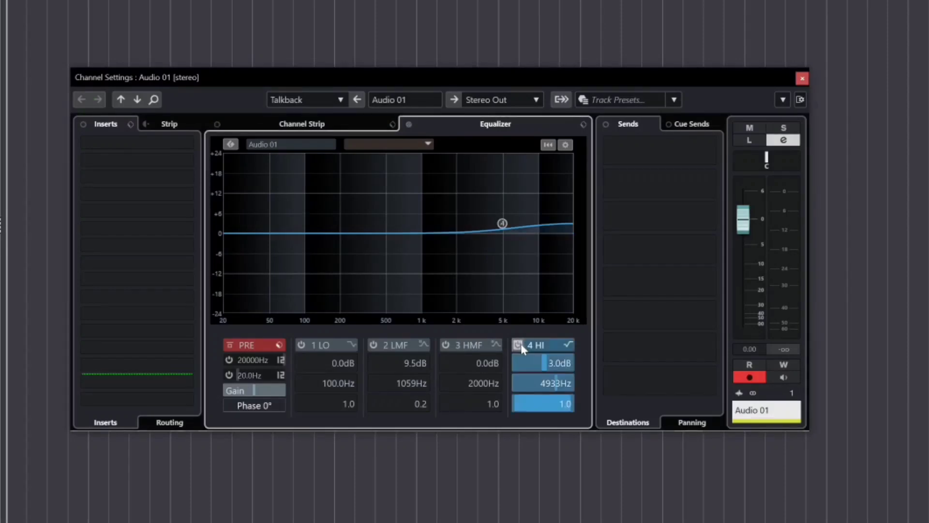
pyautogui.click(569, 345)
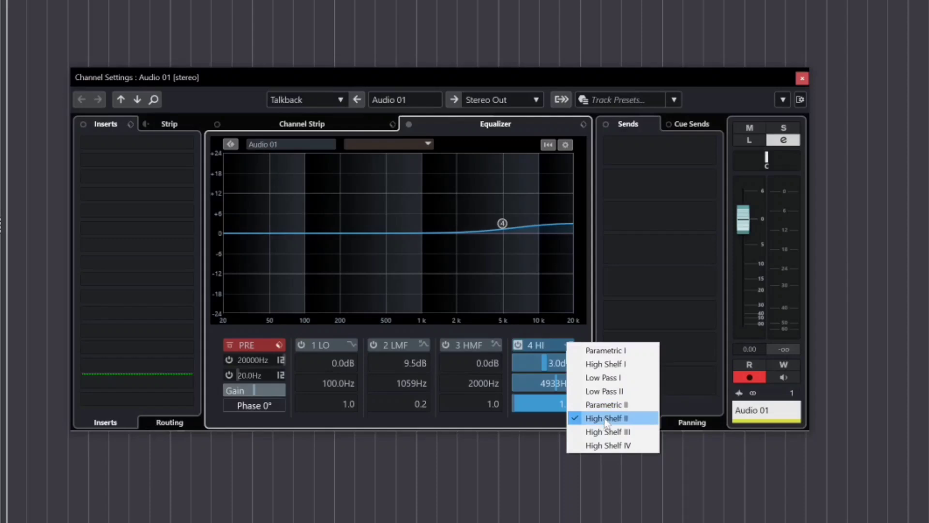
pyautogui.click(609, 382)
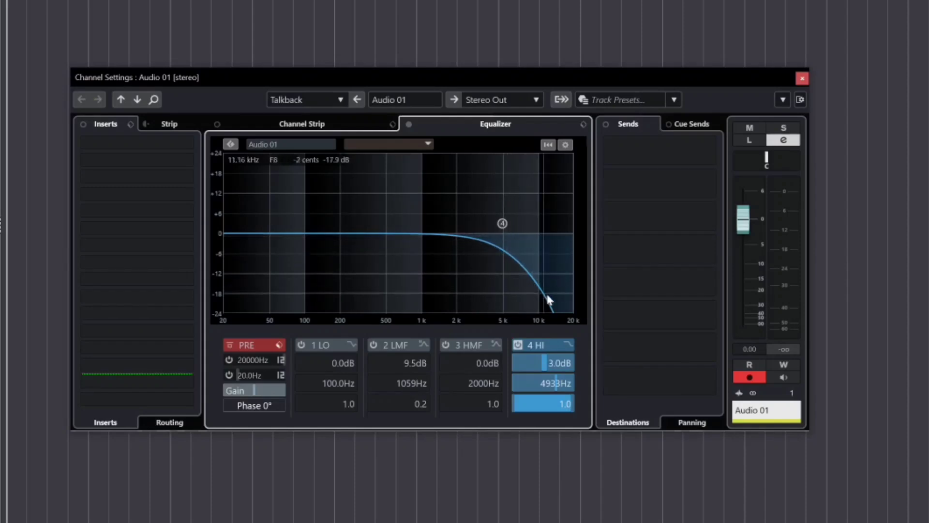
pyautogui.moveTo(504, 228)
pyautogui.mouseDown()
pyautogui.moveTo(357, 230)
pyautogui.moveTo(515, 228)
pyautogui.mouseUp()
# Change the HI band to High Shelf II, shape it to about 7.7 dB at 3015 Hz, and switch the band off.
pyautogui.click(569, 345)
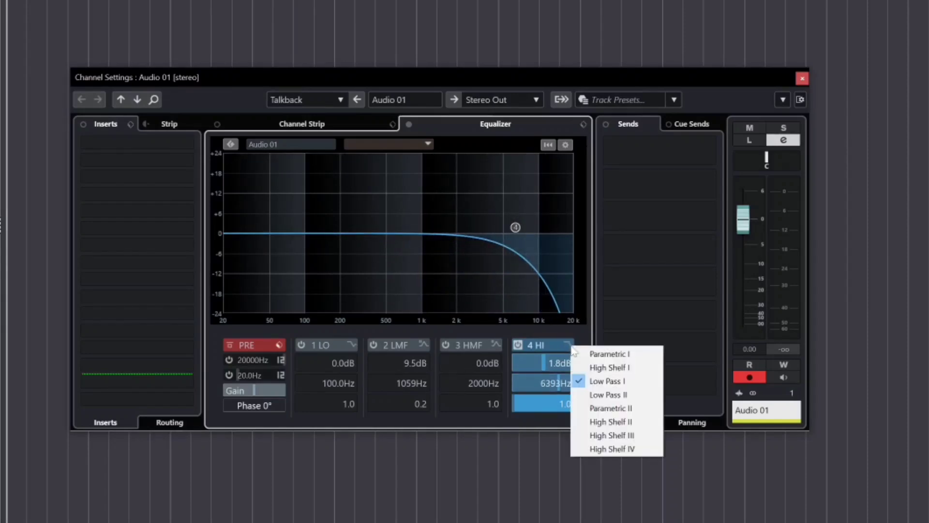
pyautogui.click(621, 422)
pyautogui.moveTo(518, 221); pyautogui.dragTo(480, 213)
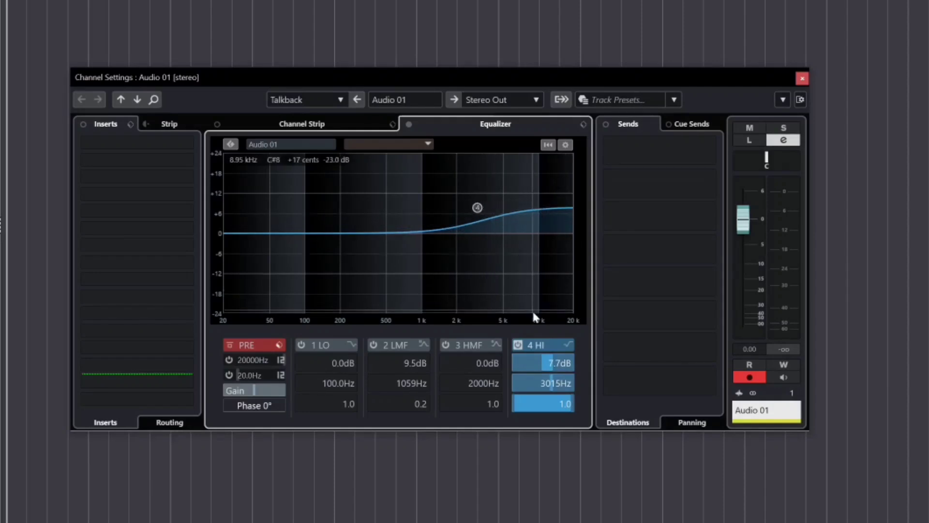
pyautogui.click(517, 345)
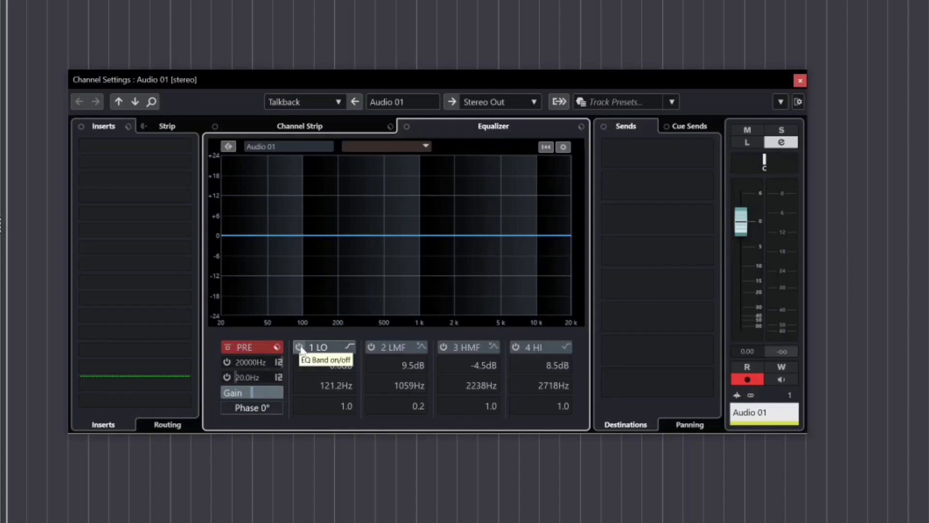
# Enable the LO band, change its filter from High Pass I to Low Shelf II, and shape it to about -6.3 dB at 153 Hz.
pyautogui.click(299, 347)
pyautogui.click(349, 347)
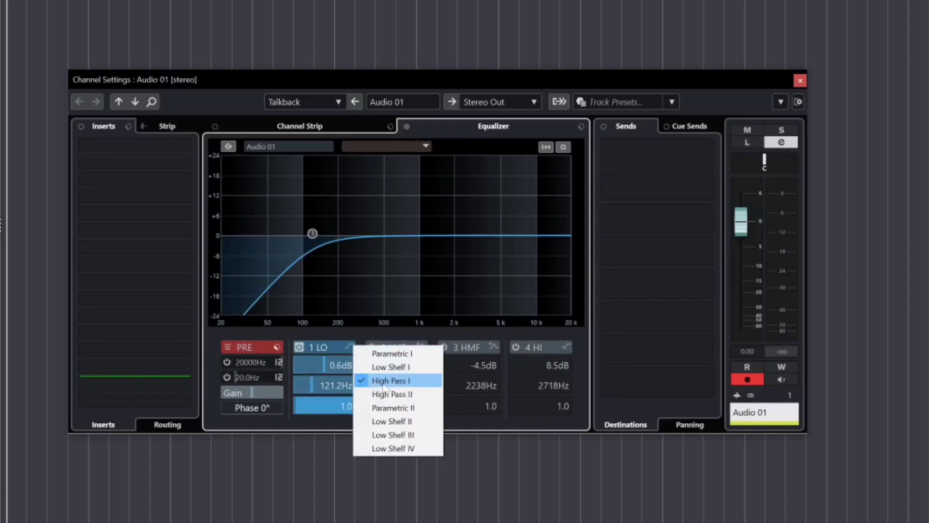
pyautogui.click(357, 271)
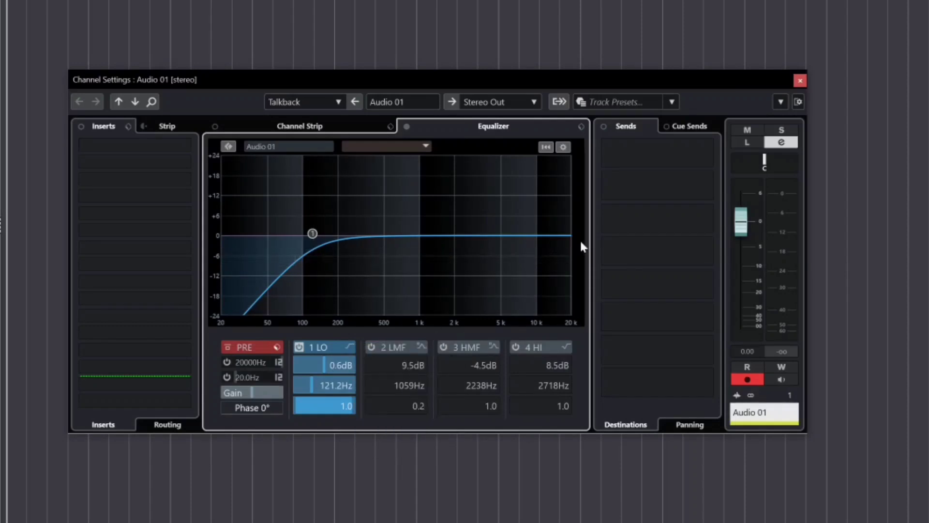
pyautogui.click(351, 347)
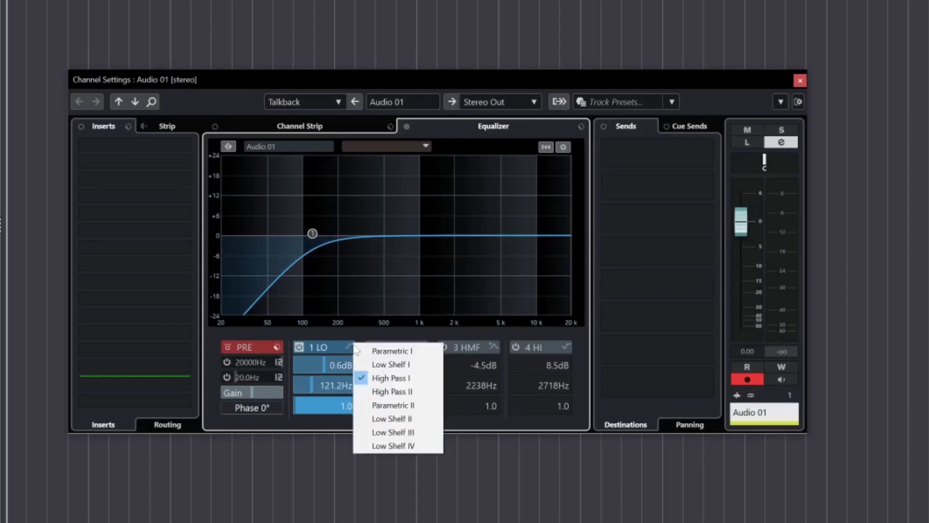
pyautogui.click(383, 419)
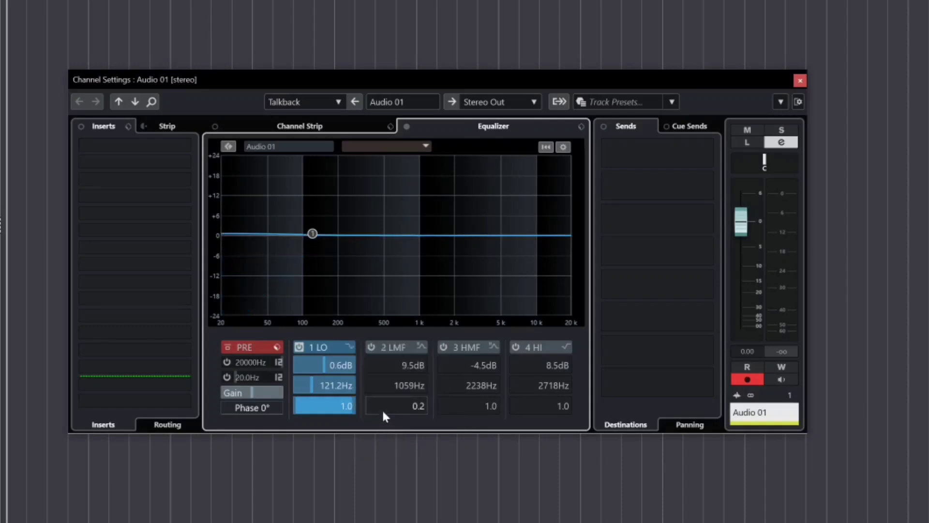
pyautogui.moveTo(313, 234); pyautogui.dragTo(322, 255)
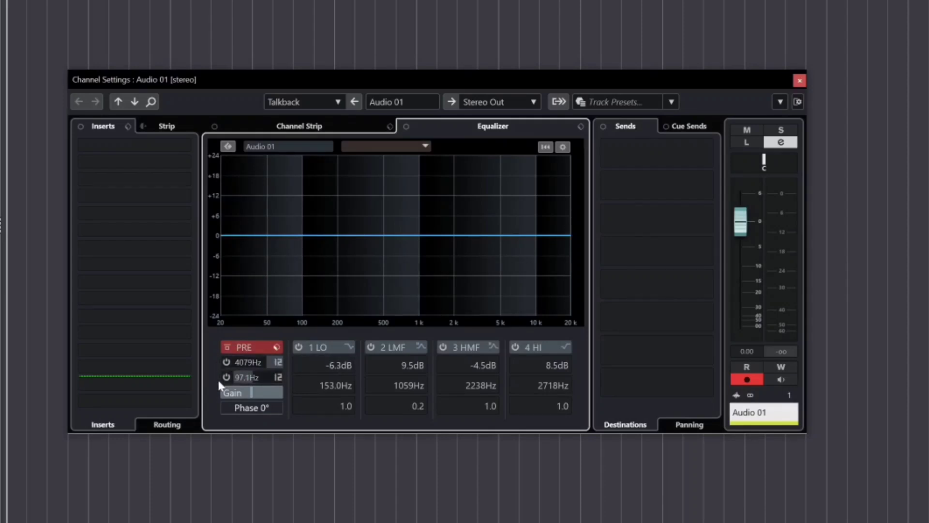
# Switch the pre section's high-cut filter on and off, and do the same with its low-cut filter.
pyautogui.click(225, 362)
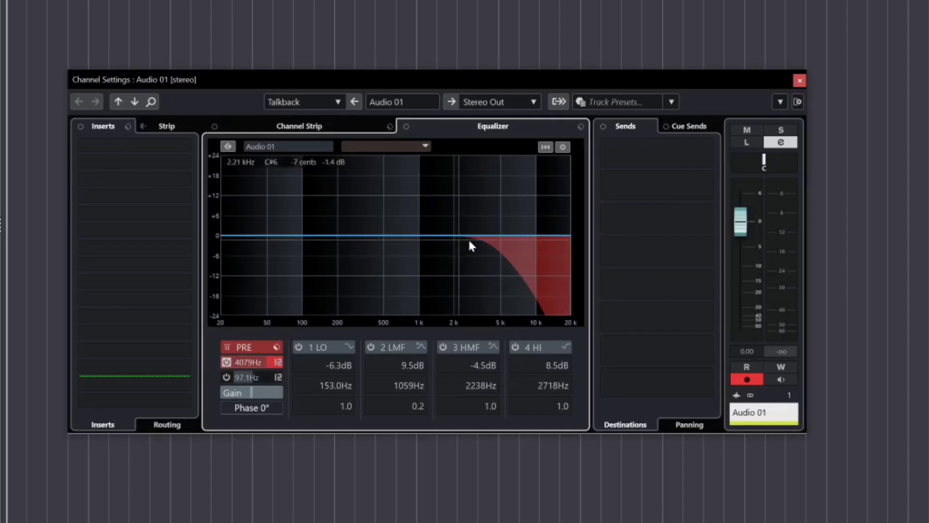
pyautogui.click(226, 362)
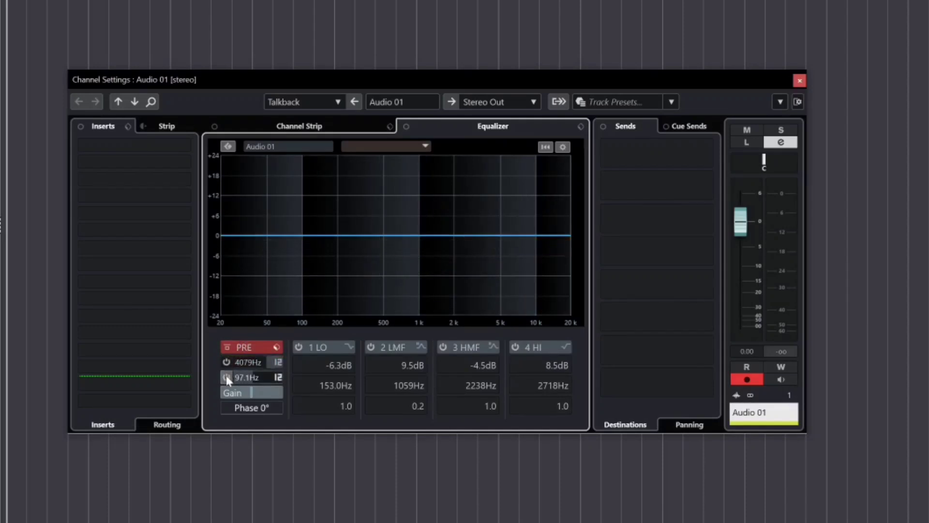
pyautogui.click(225, 377)
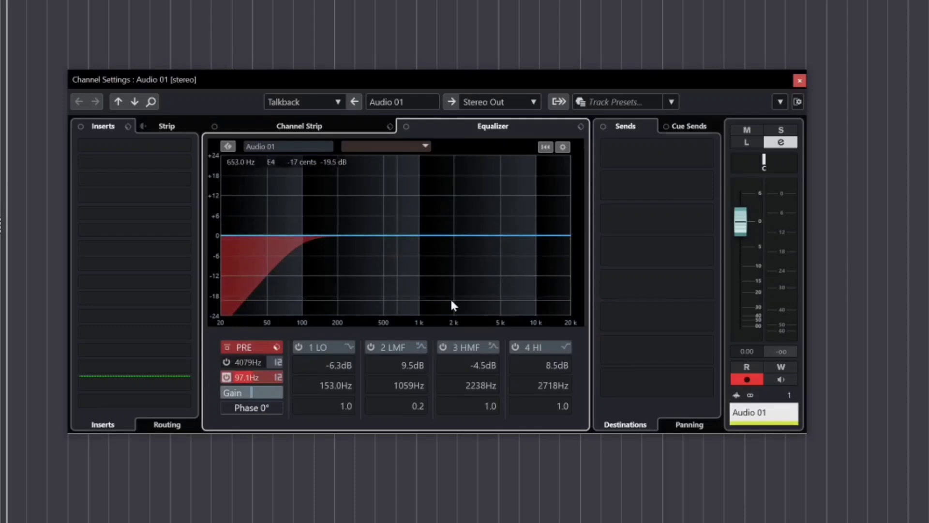
pyautogui.click(226, 377)
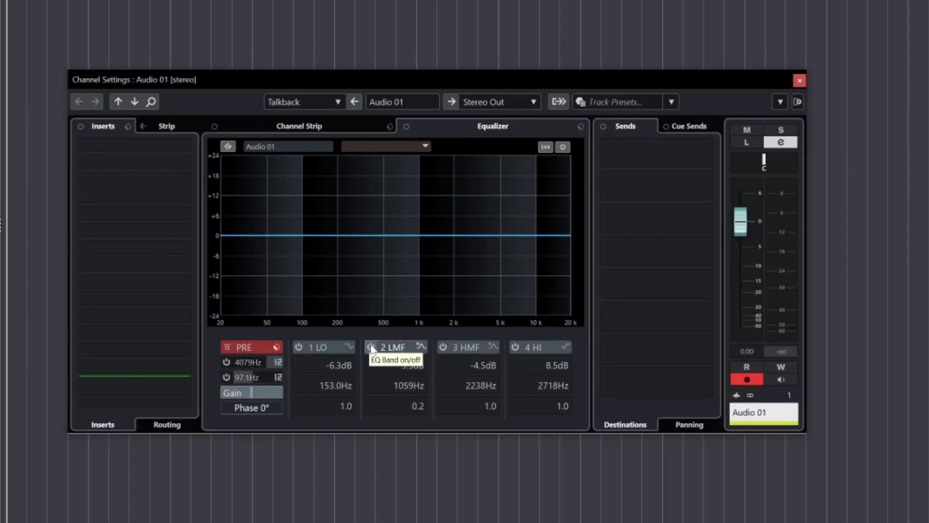
# Enable the LMF band and turn it into a cut of about -6.5 dB at 466 Hz.
pyautogui.click(371, 348)
pyautogui.moveTo(419, 206); pyautogui.dragTo(390, 203)
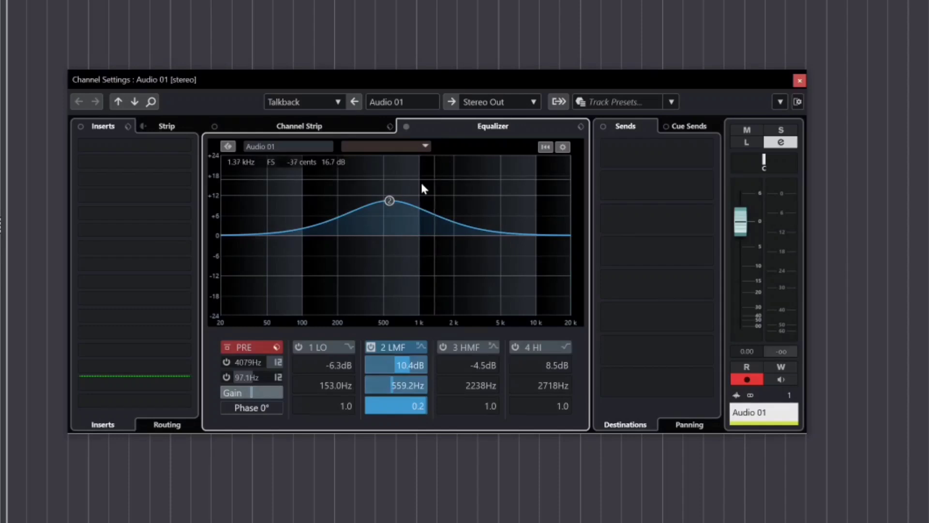
pyautogui.moveTo(390, 200); pyautogui.dragTo(380, 257)
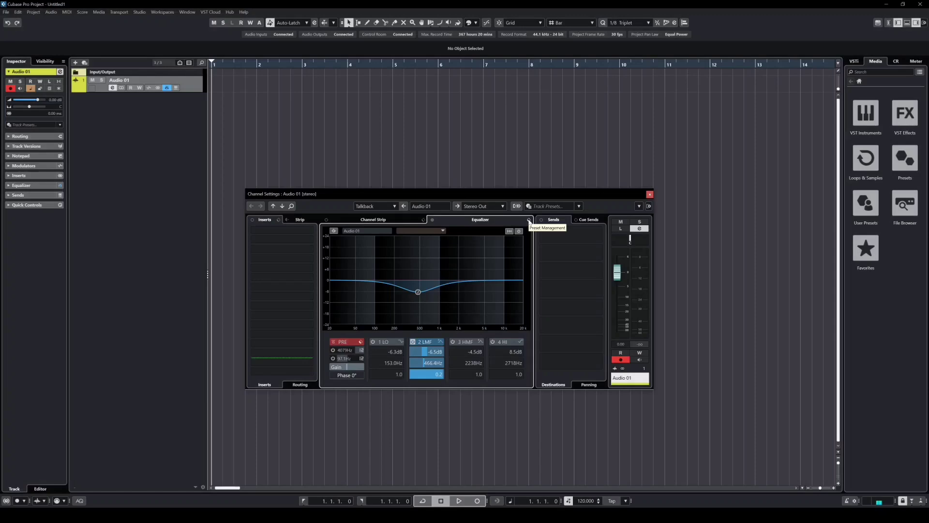
# Save the current equalizer settings as a new EQ preset named with a first name and "bass2".
pyautogui.click(580, 127)
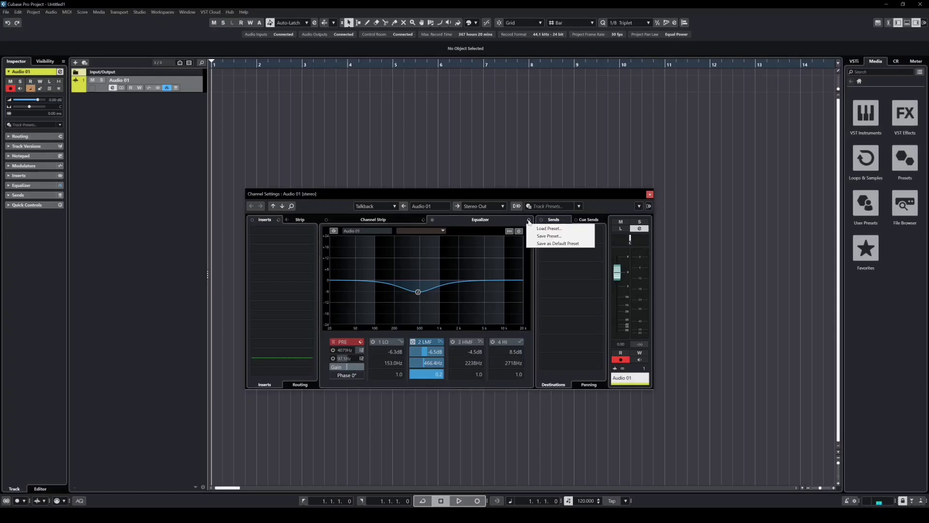
pyautogui.click(532, 236)
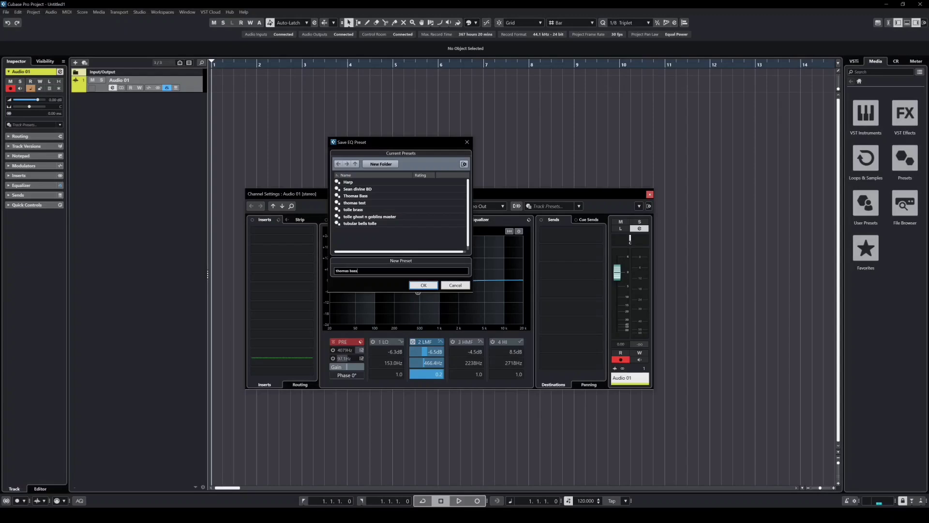
pyautogui.click(423, 285)
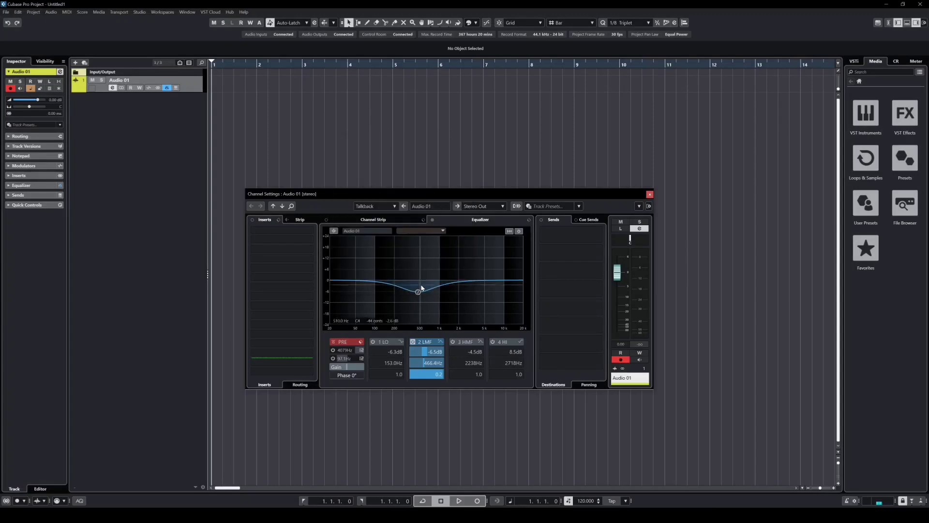
# Switch the LMF band off and load the newly saved "bass2" EQ preset back onto the channel.
pyautogui.click(413, 342)
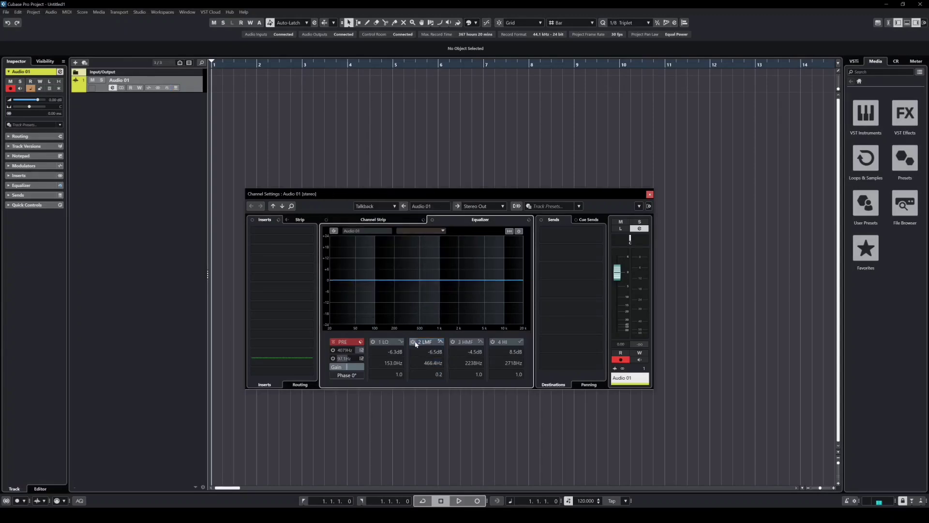
pyautogui.click(529, 220)
pyautogui.click(538, 228)
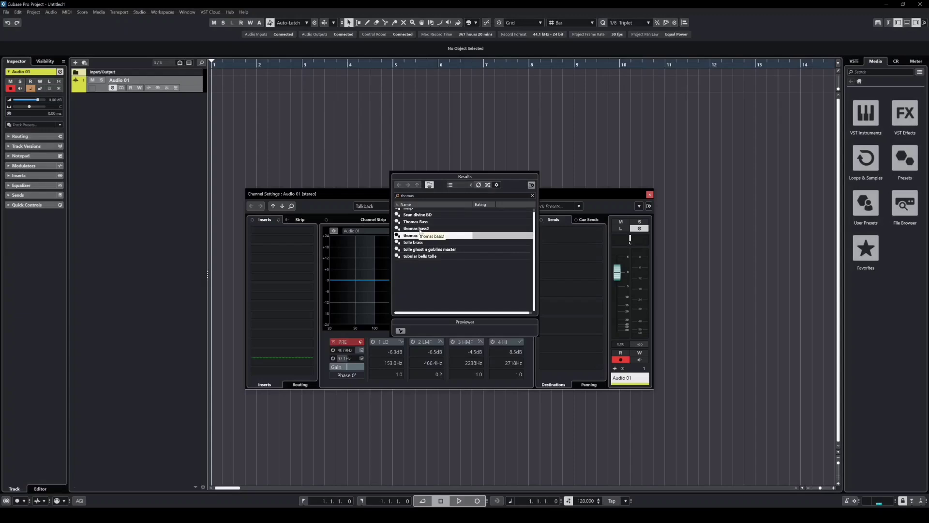
pyautogui.click(418, 229)
pyautogui.doubleClick(419, 229)
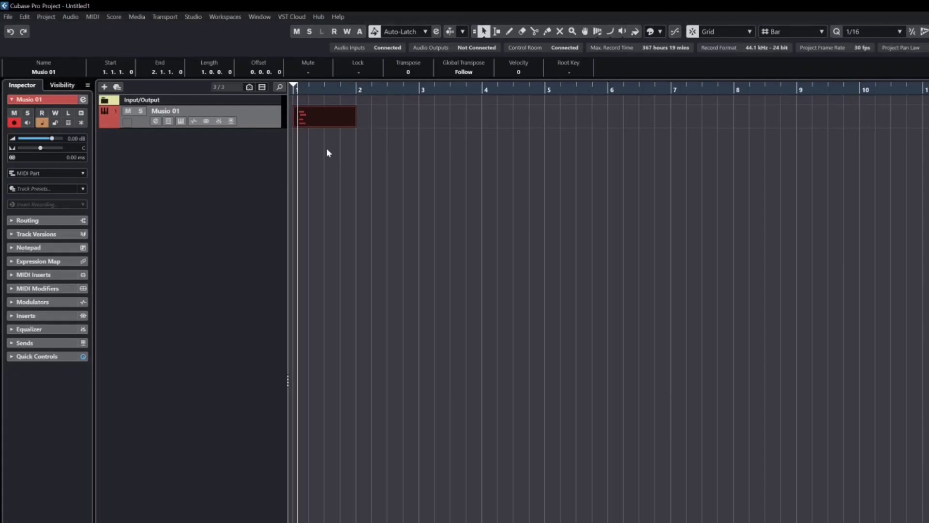
# Open the Musio 01 MIDI part in the Key Editor, select all four notes, and quantize them to the 1/16 grid.
pyautogui.doubleClick(313, 116)
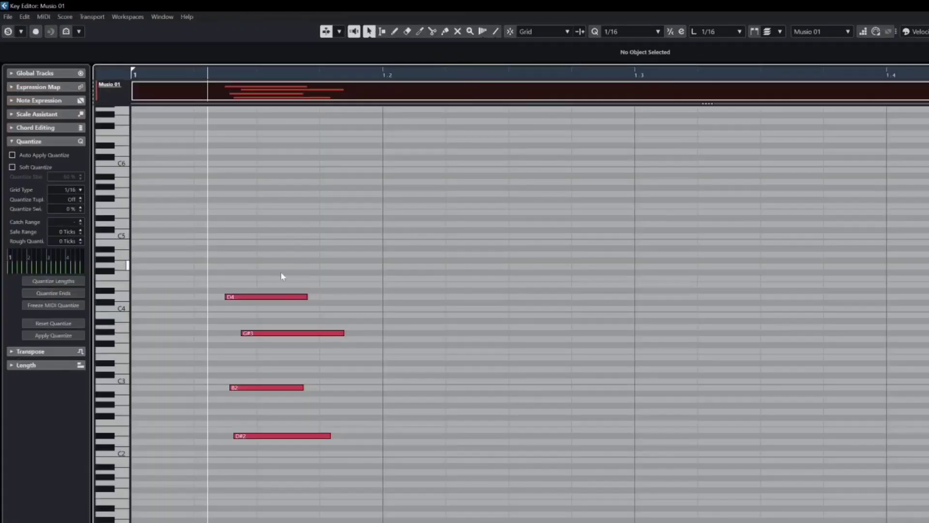
pyautogui.press('8')
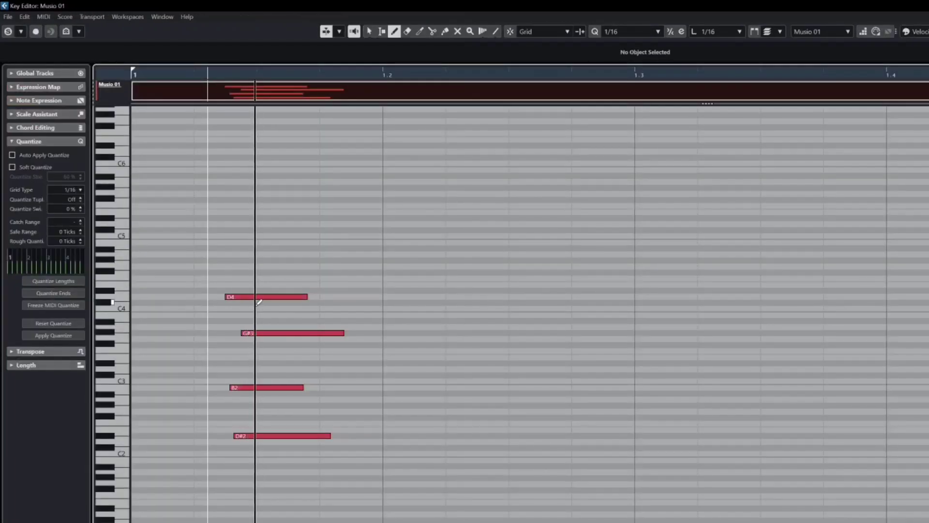
pyautogui.press('1')
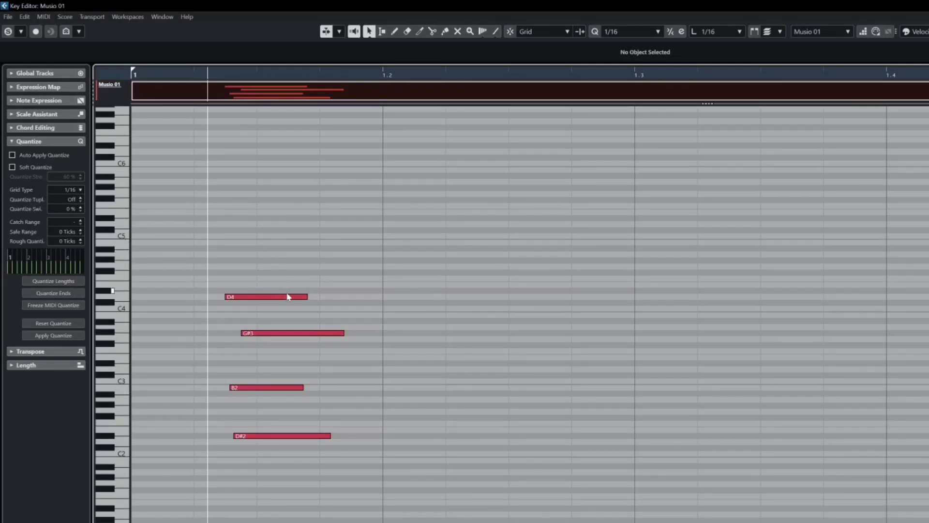
pyautogui.moveTo(312, 492); pyautogui.dragTo(245, 261)
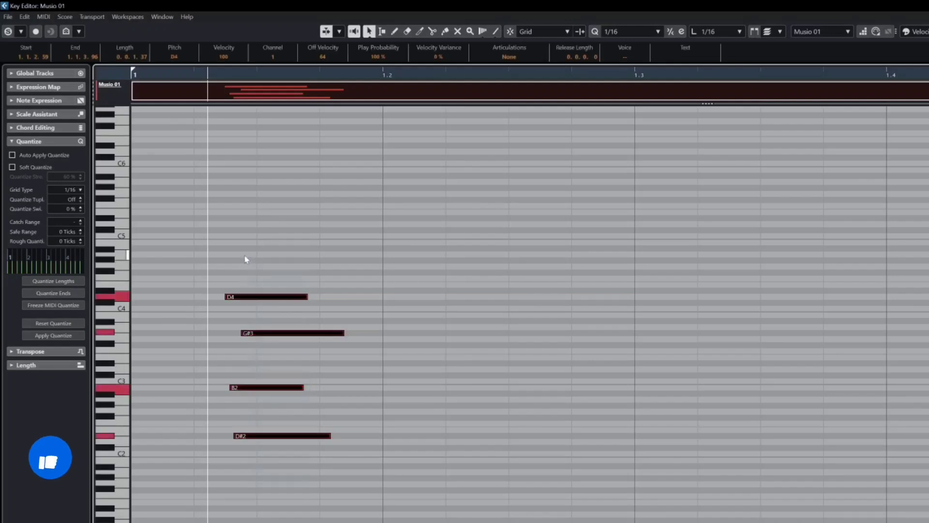
pyautogui.click(596, 34)
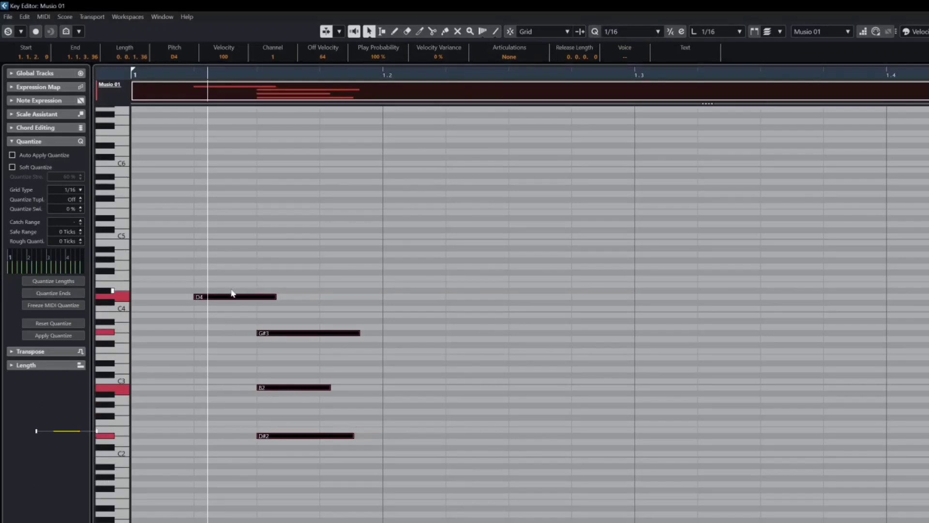
# Undo the quantization, review the quantize presets, quantize the four notes to 1/16 once more, and undo it again.
pyautogui.hotkey('ctrl', 'z')
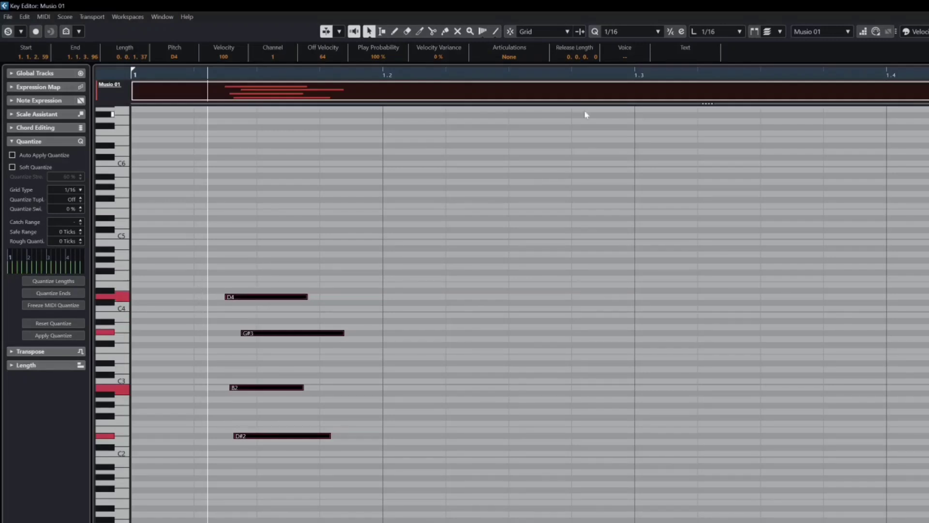
pyautogui.click(614, 31)
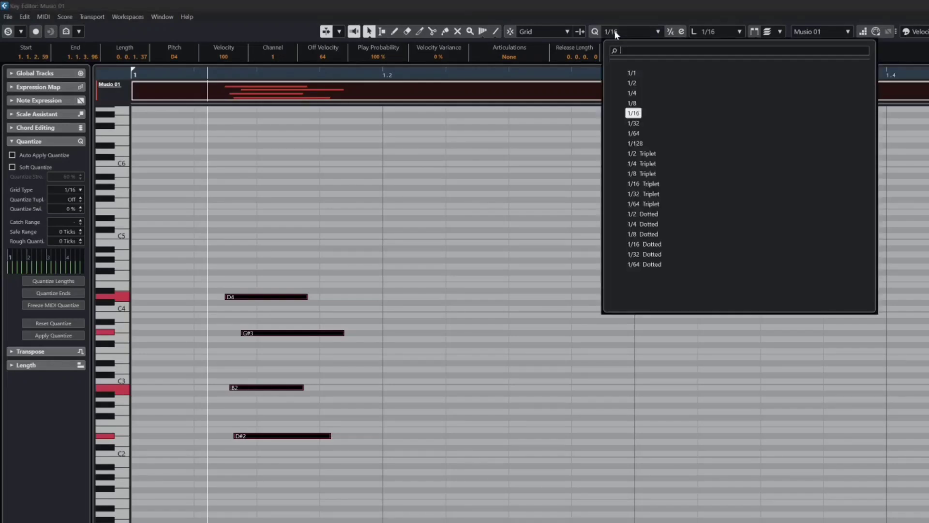
pyautogui.click(619, 4)
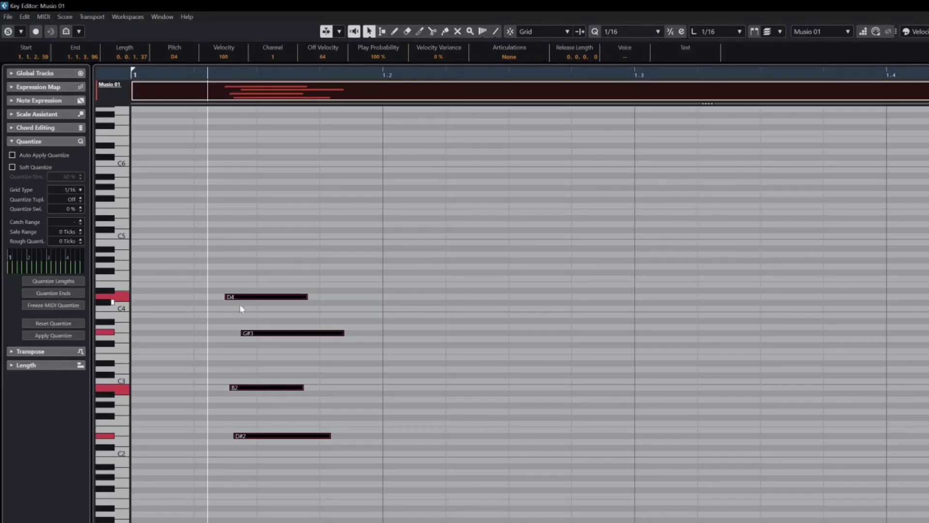
pyautogui.click(596, 32)
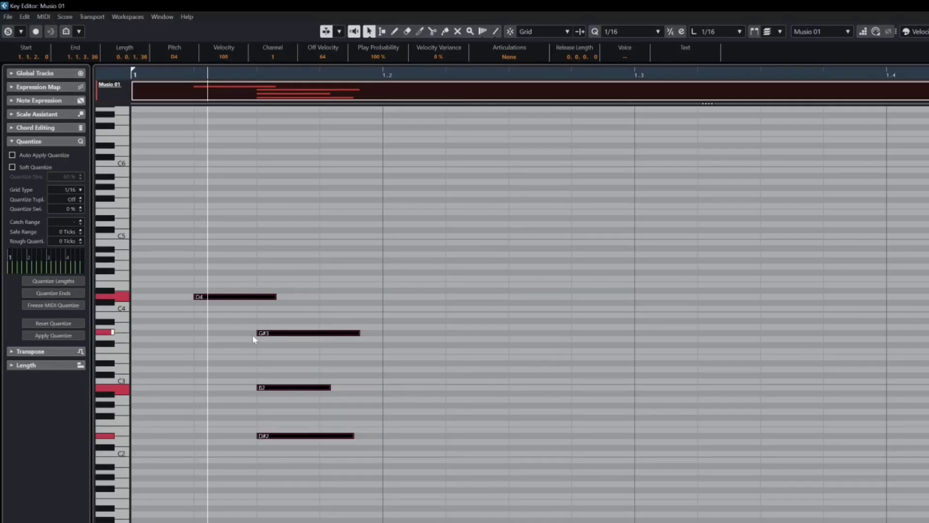
pyautogui.hotkey('ctrl', 'z')
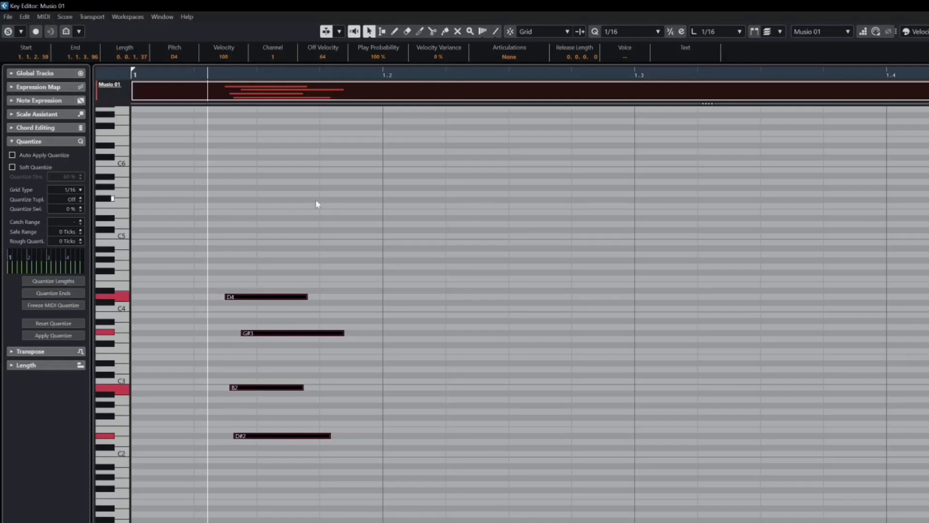
# Set the quantize preset to 1/8, quantize the four selected notes, and undo the quantization.
pyautogui.click(658, 31)
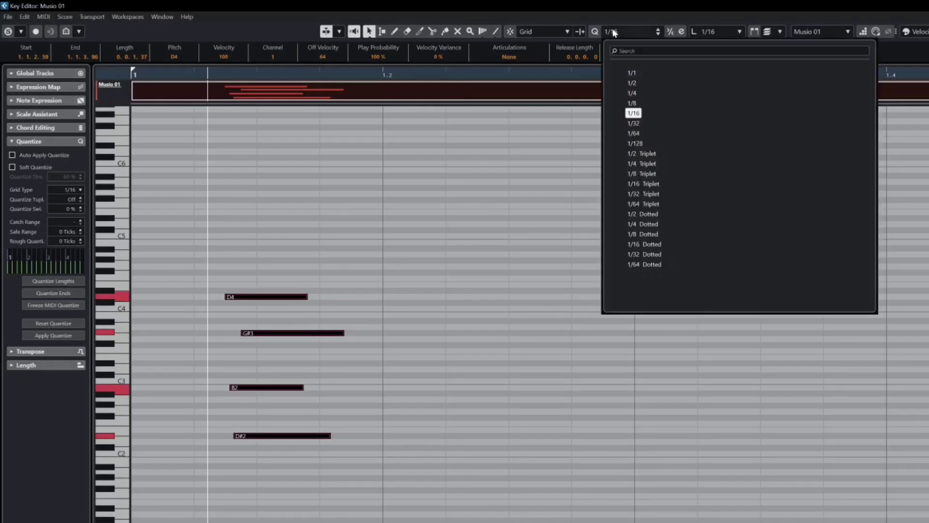
pyautogui.click(632, 103)
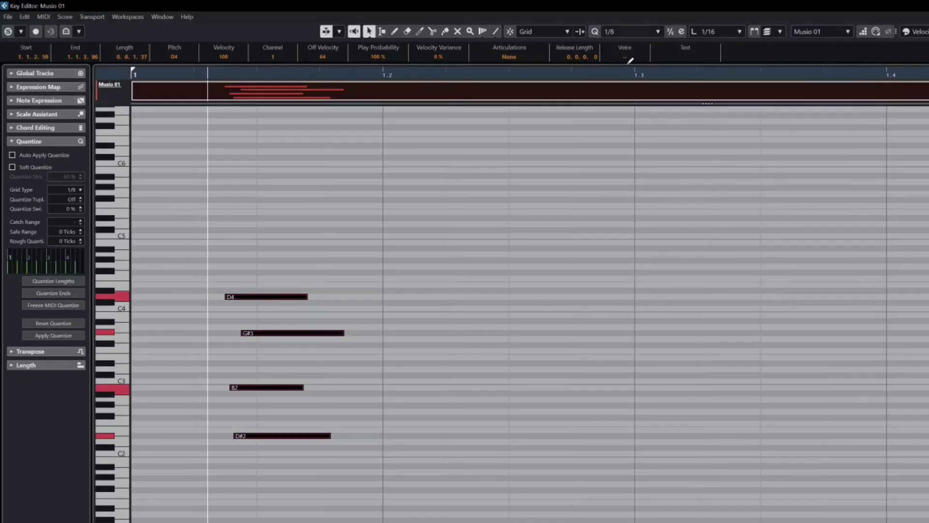
pyautogui.click(600, 32)
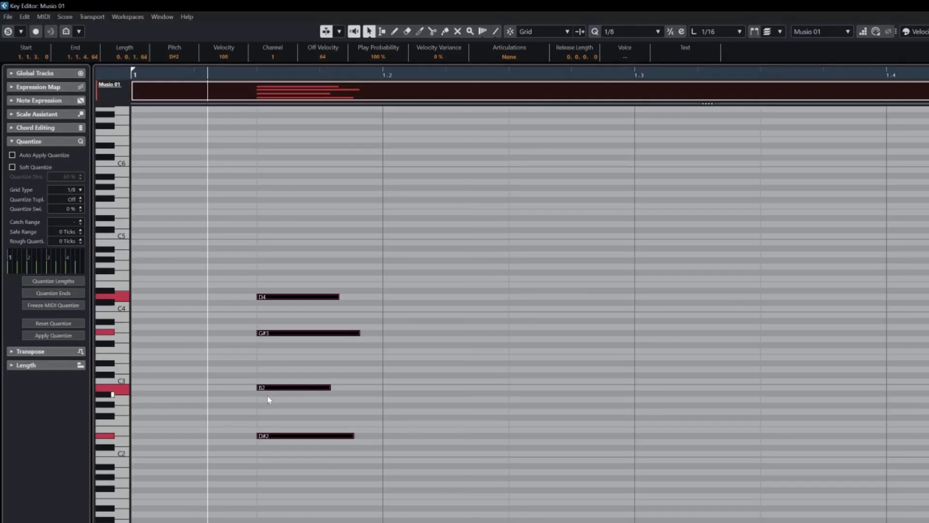
pyautogui.hotkey('ctrl', 'z')
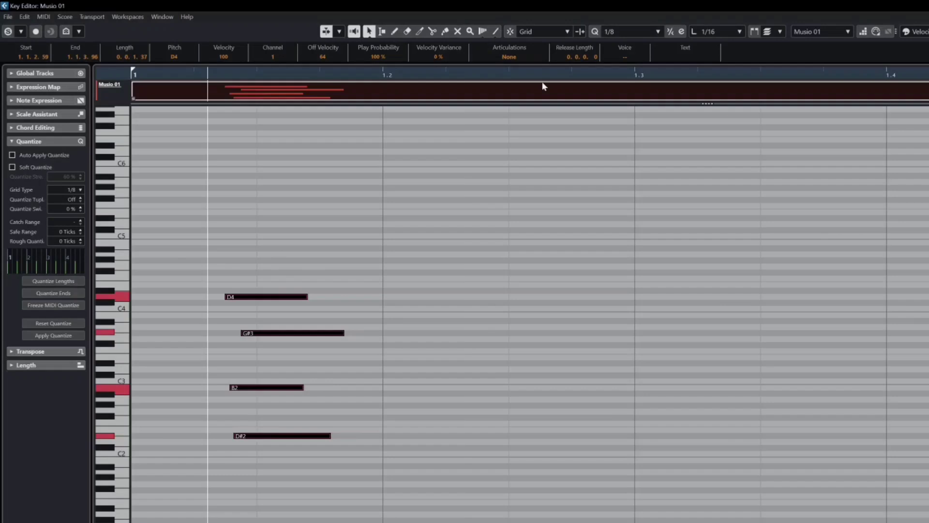
# Set the quantize preset to 1/16, quantize the four selected notes, and deselect them.
pyautogui.click(615, 31)
pyautogui.click(632, 113)
pyautogui.press('q')
pyautogui.click(220, 328)
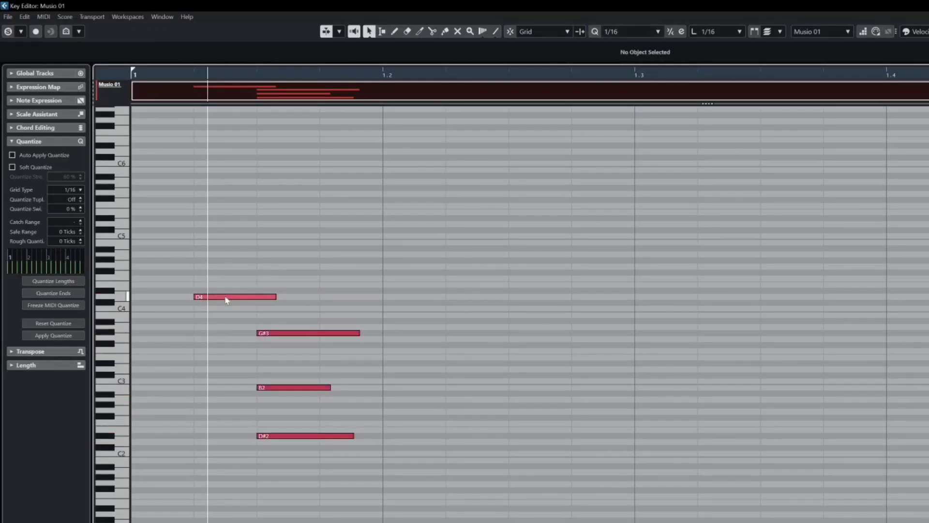
# Move the D4 note to start at 1.1.3.0 with snap on, and quantize the ends of all four notes.
pyautogui.moveTo(225, 300); pyautogui.dragTo(278, 297)
pyautogui.press('j')
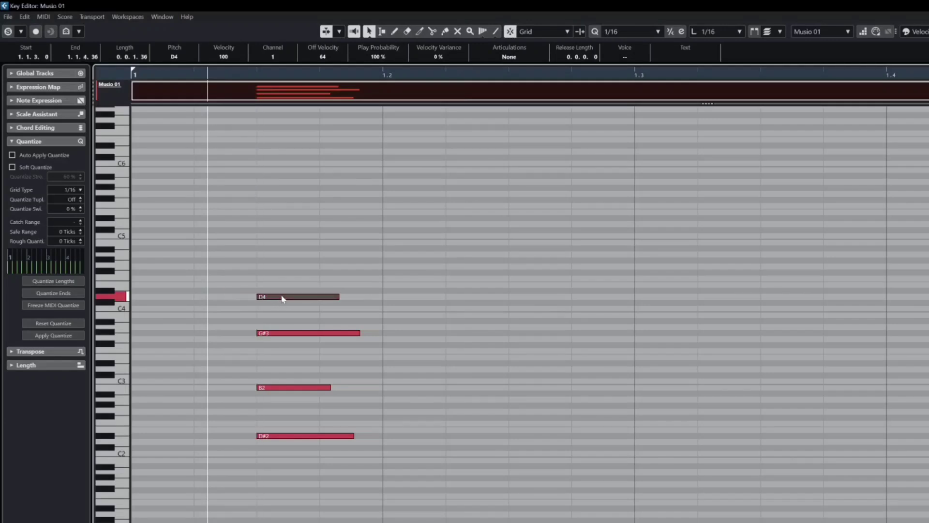
pyautogui.click(263, 176)
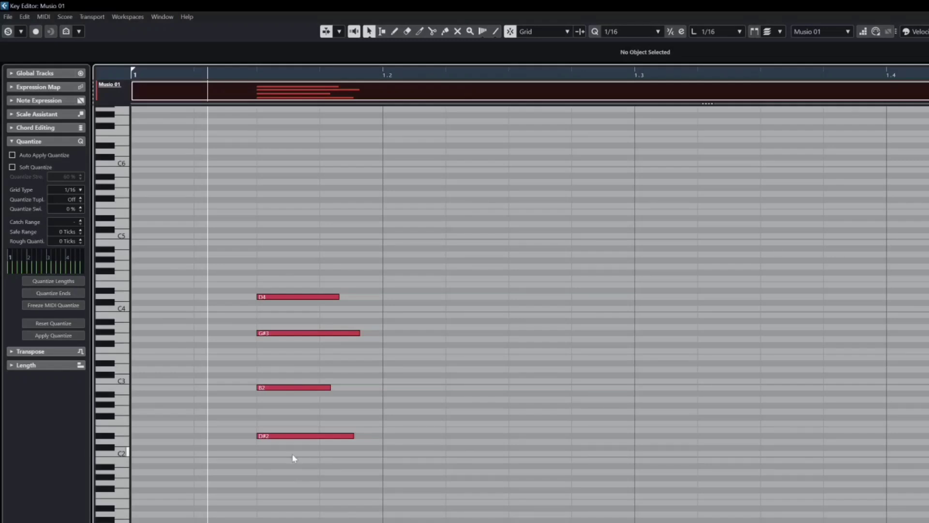
pyautogui.moveTo(297, 458); pyautogui.dragTo(297, 267)
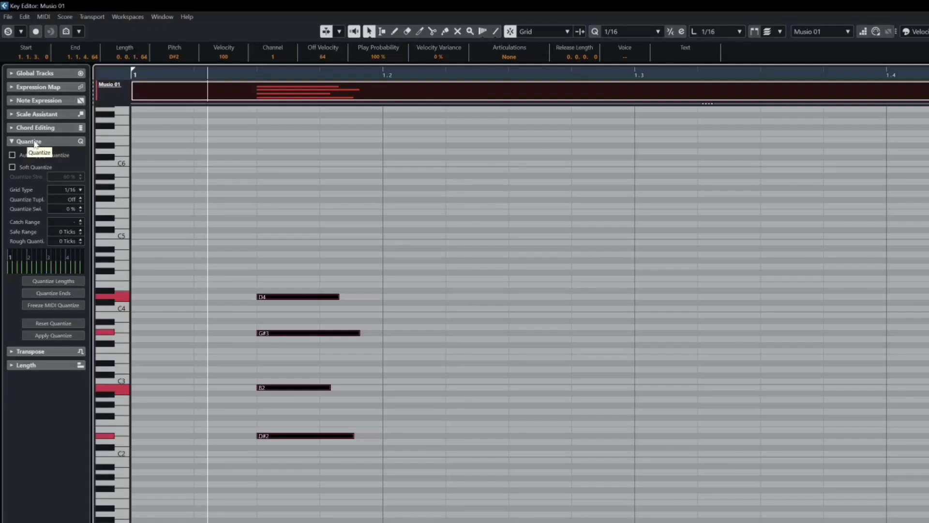
pyautogui.click(56, 292)
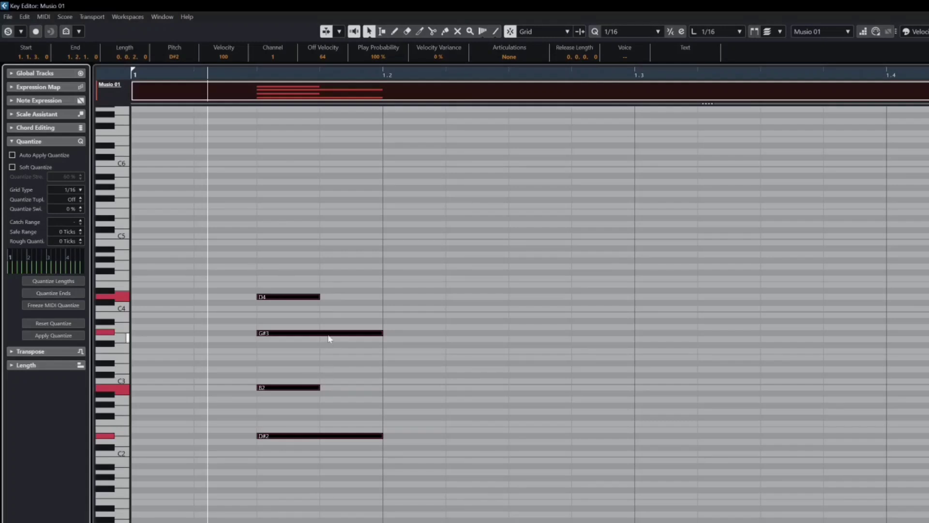
# Try shortening the G#3 note to one sixteenth, then lengthening all four notes together, undoing each change.
pyautogui.click(379, 338)
pyautogui.moveTo(378, 337); pyautogui.dragTo(330, 333)
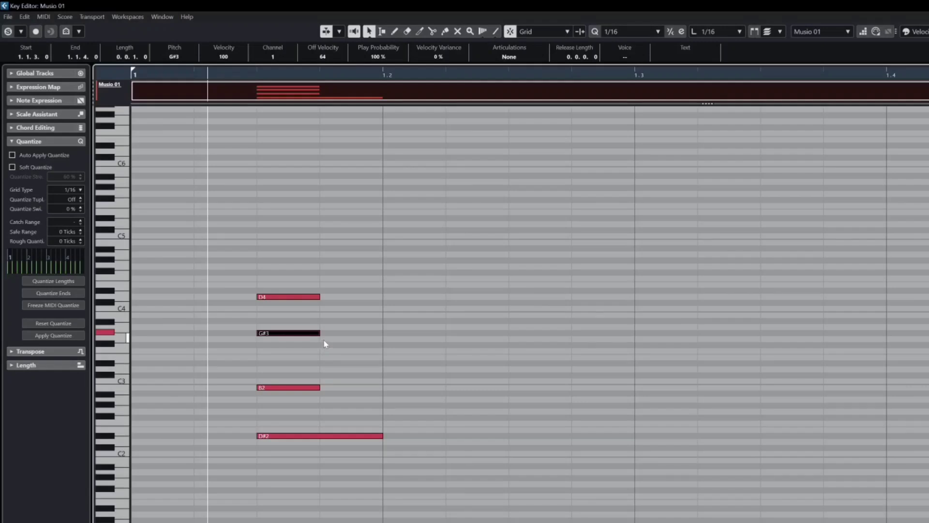
pyautogui.hotkey('ctrl', 'z')
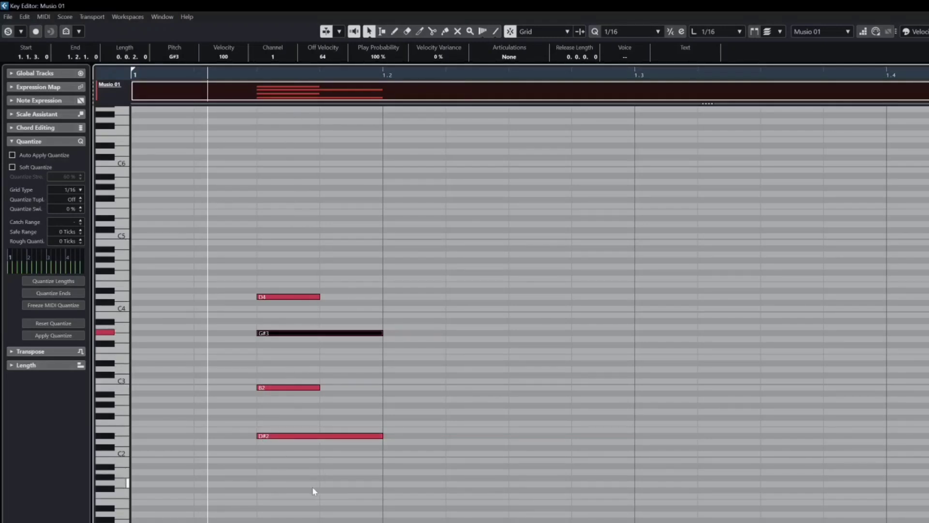
pyautogui.moveTo(312, 486); pyautogui.dragTo(306, 257)
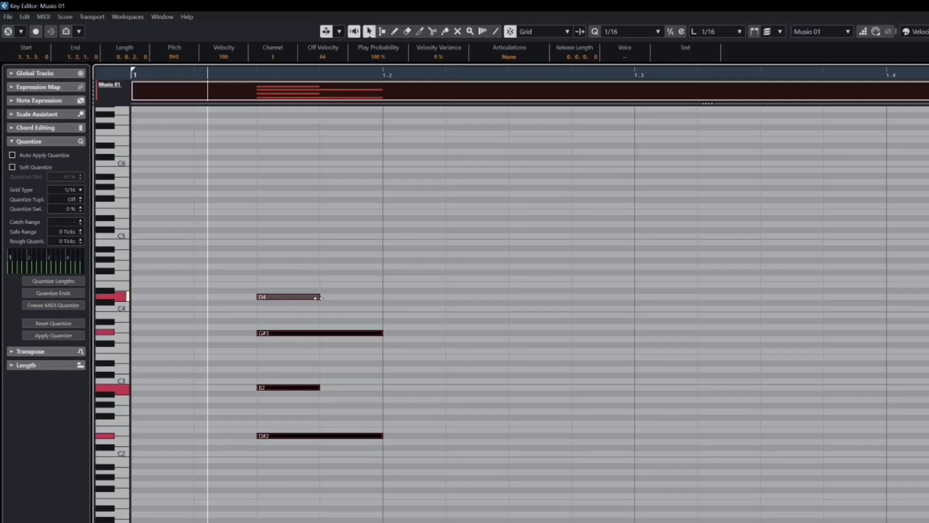
pyautogui.moveTo(319, 298); pyautogui.dragTo(360, 306)
pyautogui.hotkey('ctrl', 'z')
# Apply the Fixed Lengths MIDI function to all four selected notes, giving each a 1/16 length, and deselect them.
pyautogui.click(43, 17)
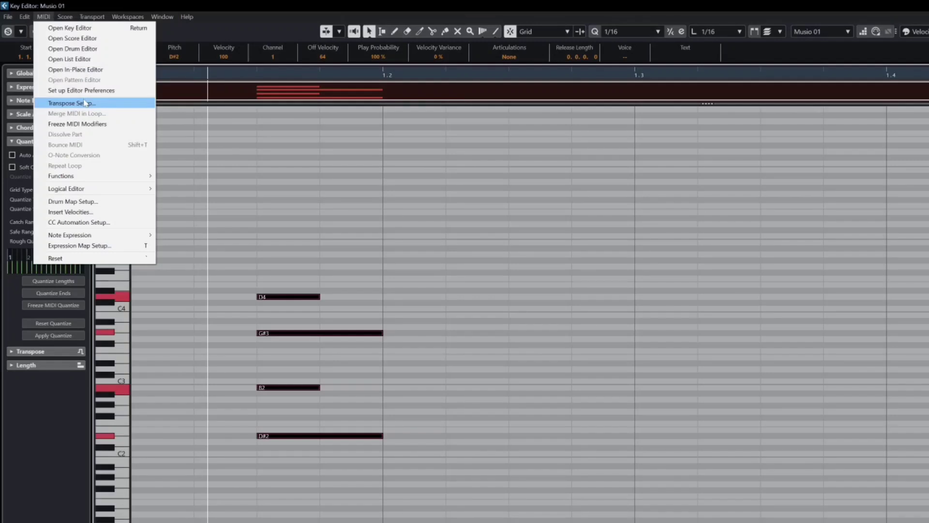
pyautogui.moveTo(128, 177)
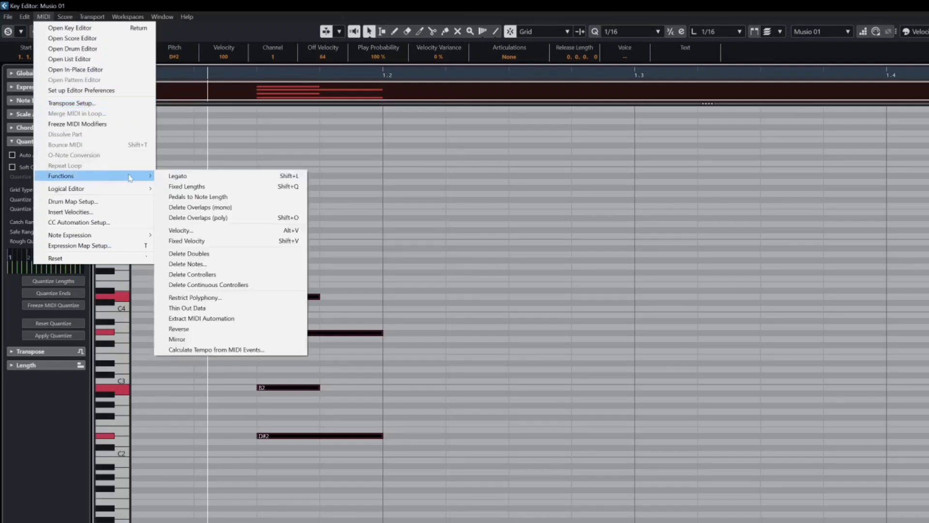
pyautogui.click(204, 188)
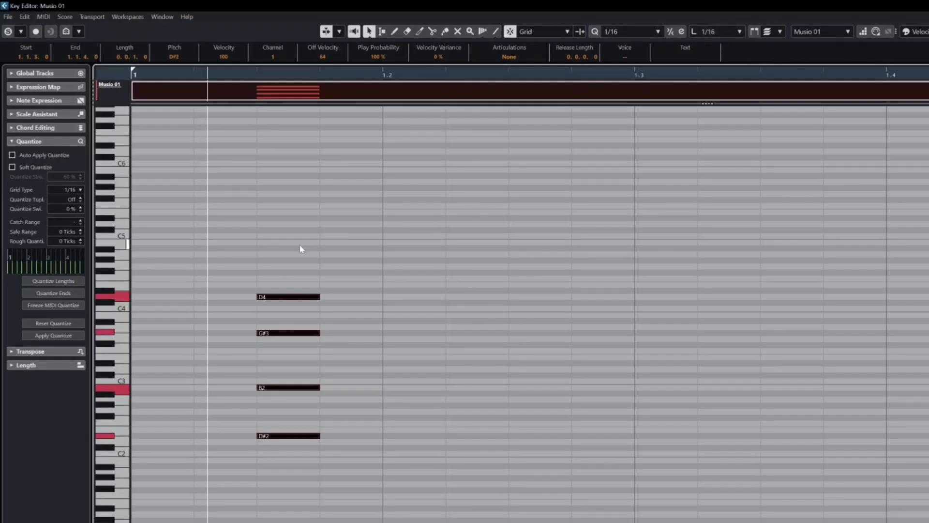
pyautogui.click(287, 247)
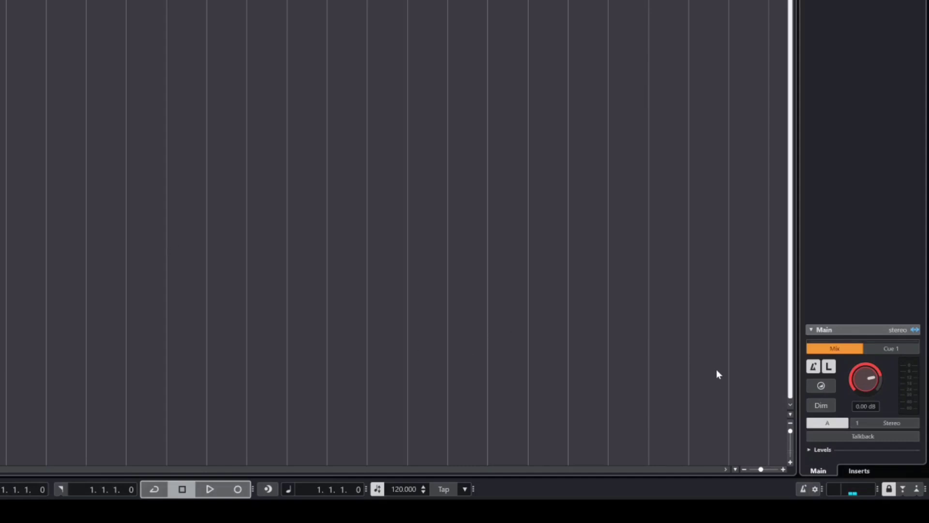
# Activate the metronome click and play the project for a couple of bars to hear it.
pyautogui.click(803, 489)
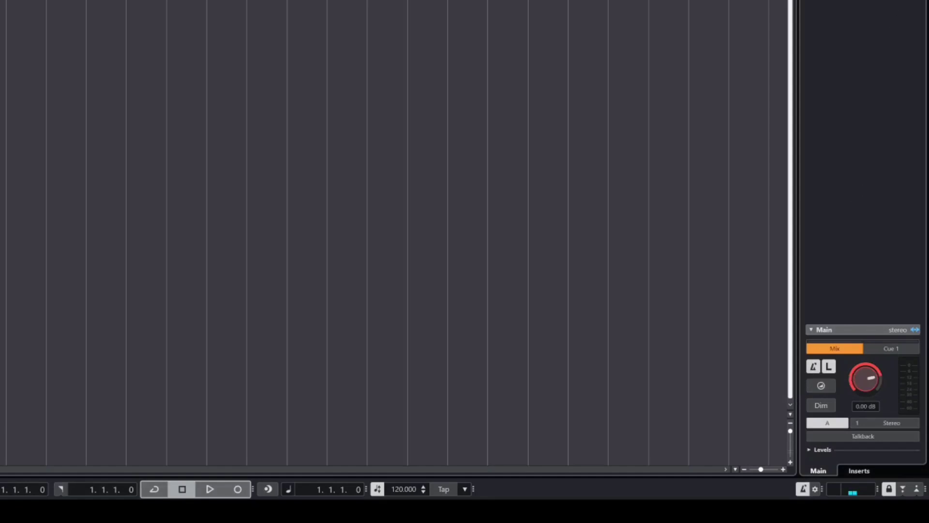
pyautogui.click(896, 1)
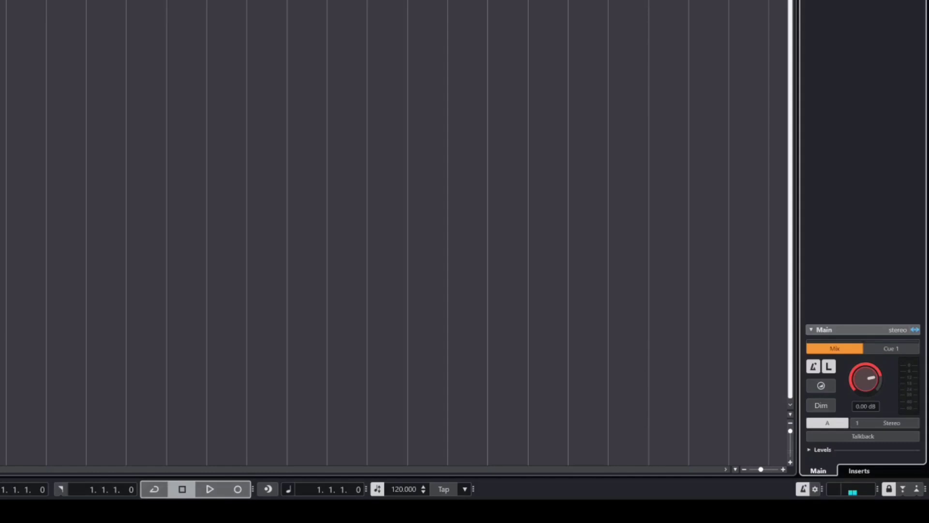
pyautogui.click(813, 366)
pyautogui.press('space')
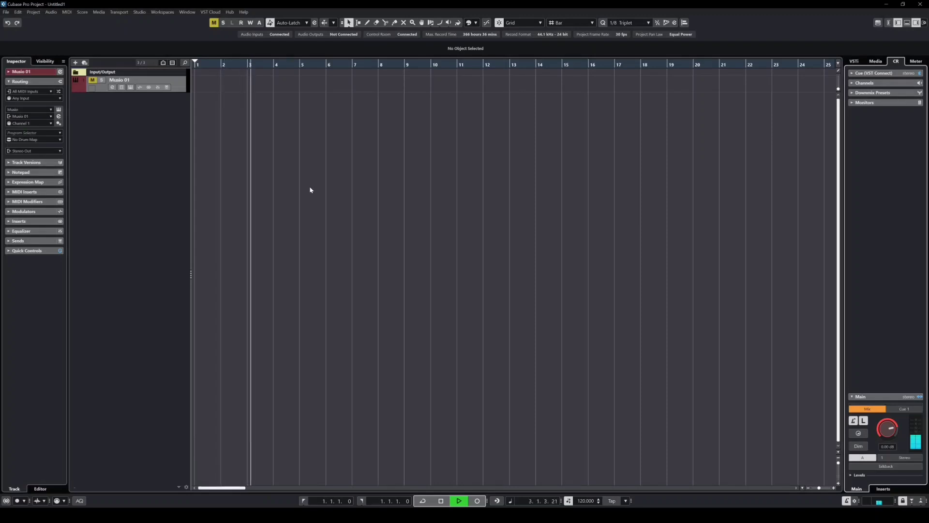
pyautogui.press('space')
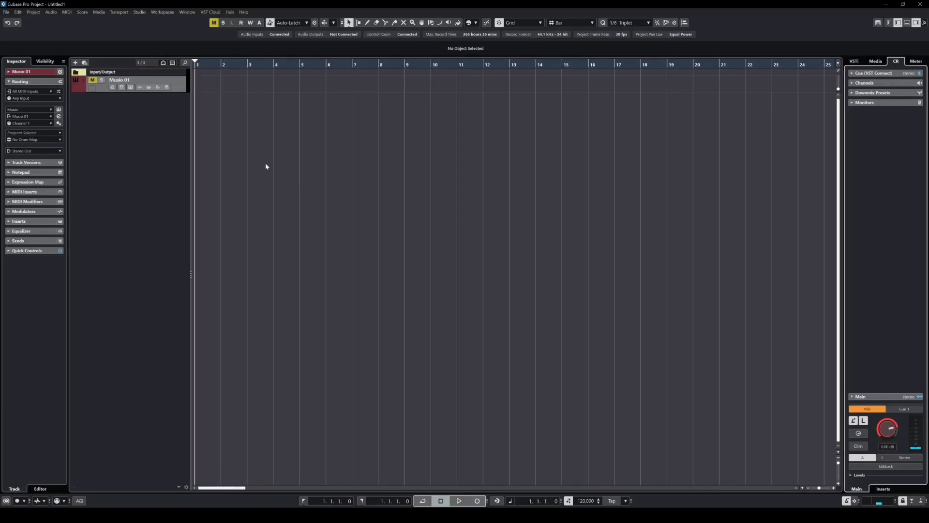
# Unmute the Musio 01 track and record a MIDI part of chords from bar 1 into bar 6.
pyautogui.click(92, 80)
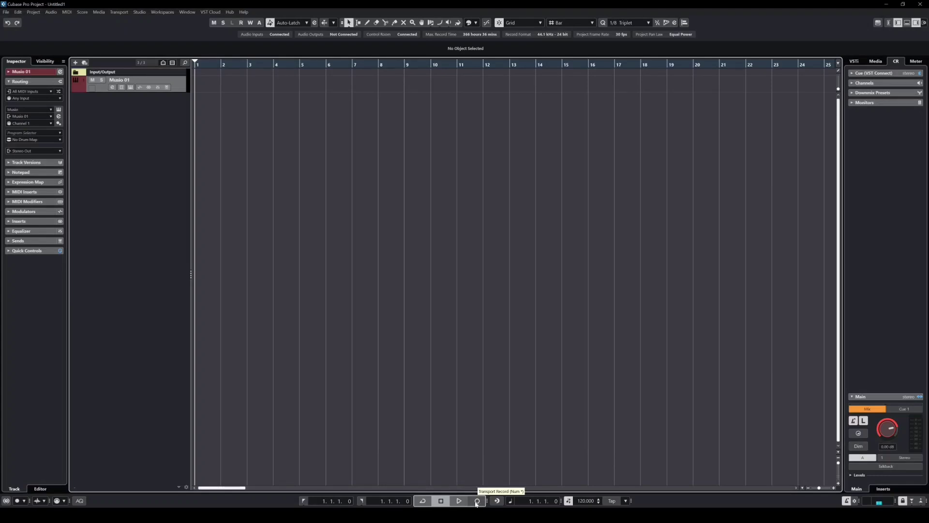
pyautogui.press('KP_Multiply')
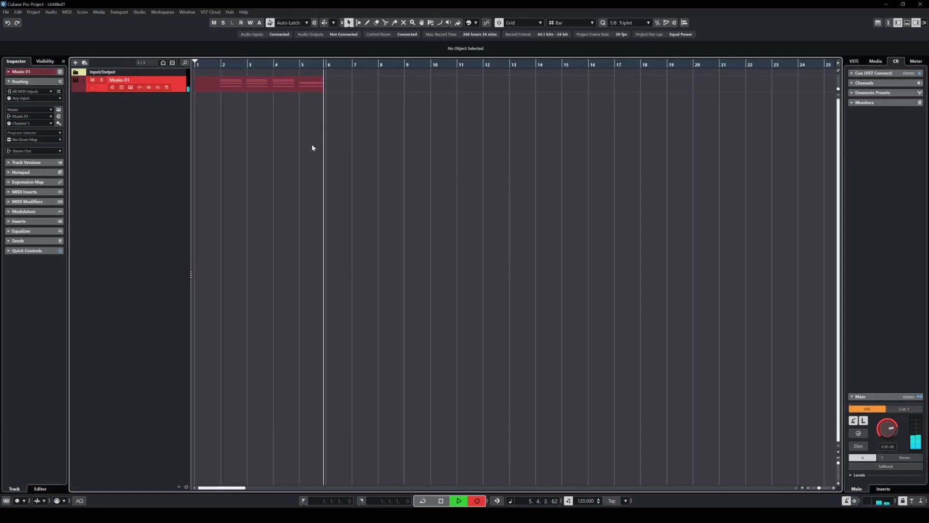
pyautogui.press('space')
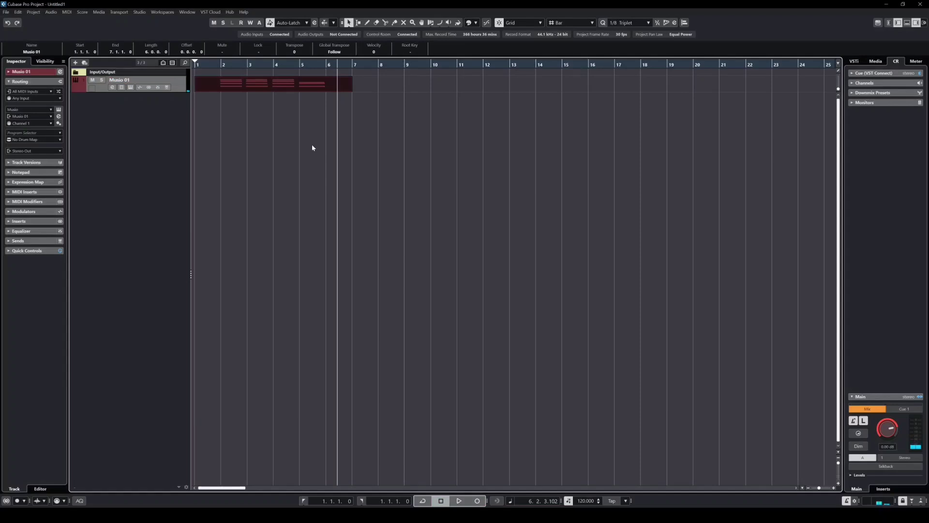
# Record a second MIDI part over the existing one from just before bar 4, and delete the overlapping part.
pyautogui.click(216, 100)
pyautogui.click(275, 83)
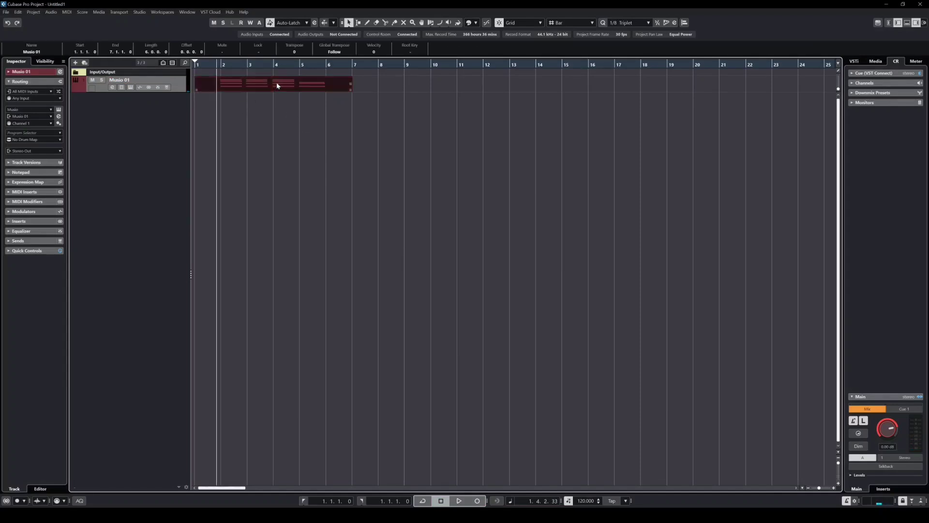
pyautogui.click(276, 127)
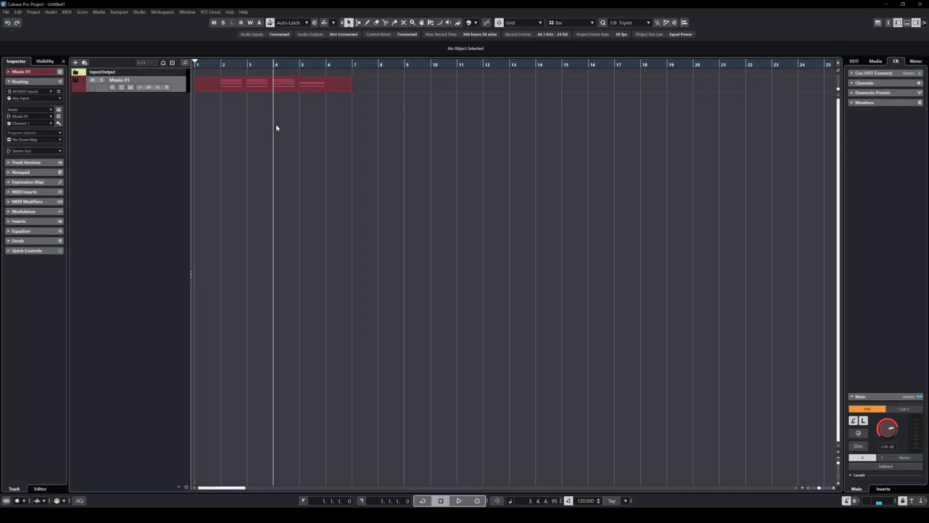
pyautogui.press('KP_Multiply')
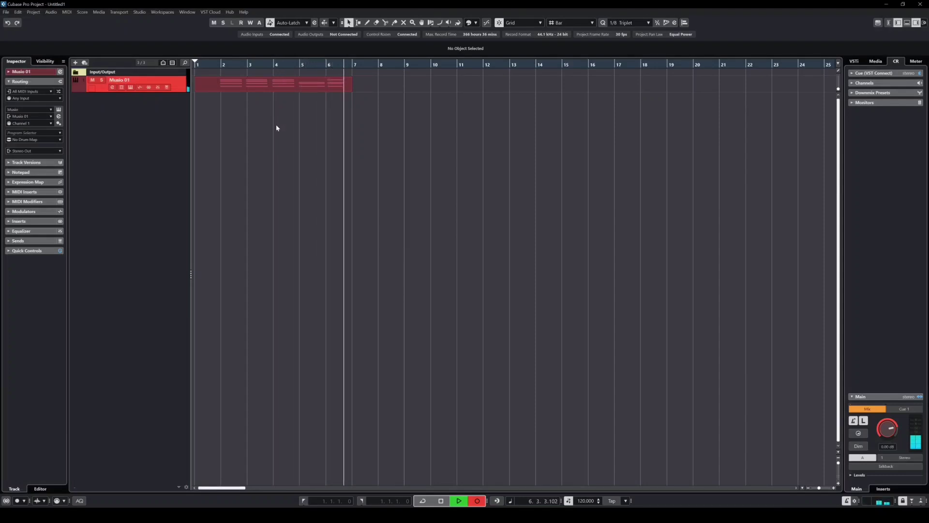
pyautogui.press('space')
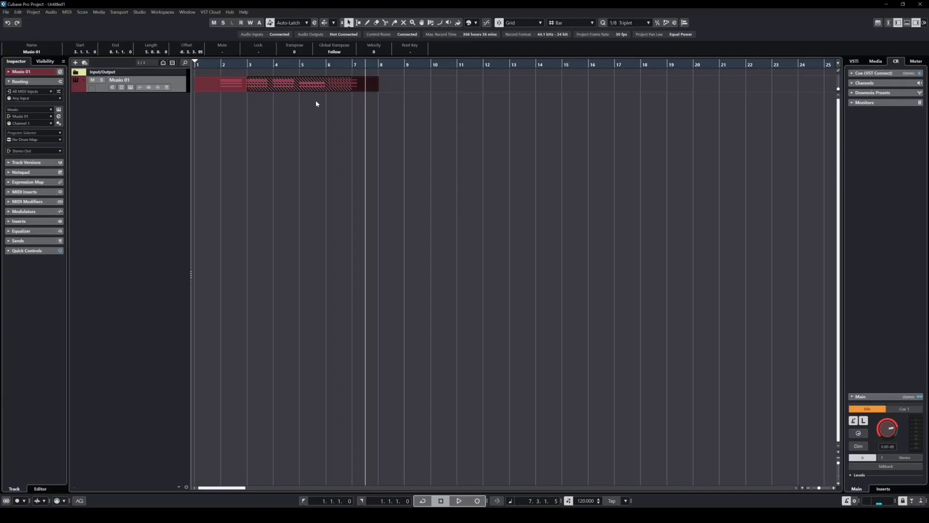
pyautogui.press('Delete')
pyautogui.click(307, 118)
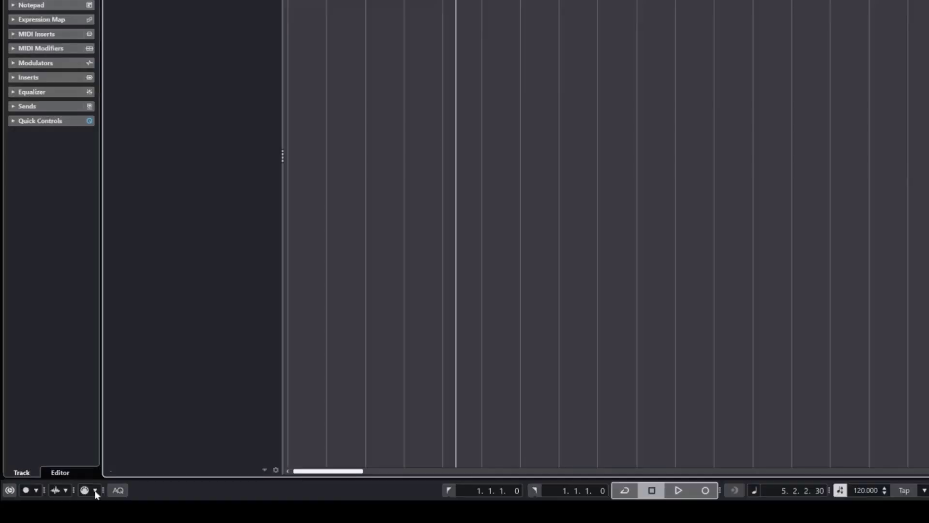
# Set the MIDI record mode to Merge so recorded data goes into existing parts.
pyautogui.click(63, 500)
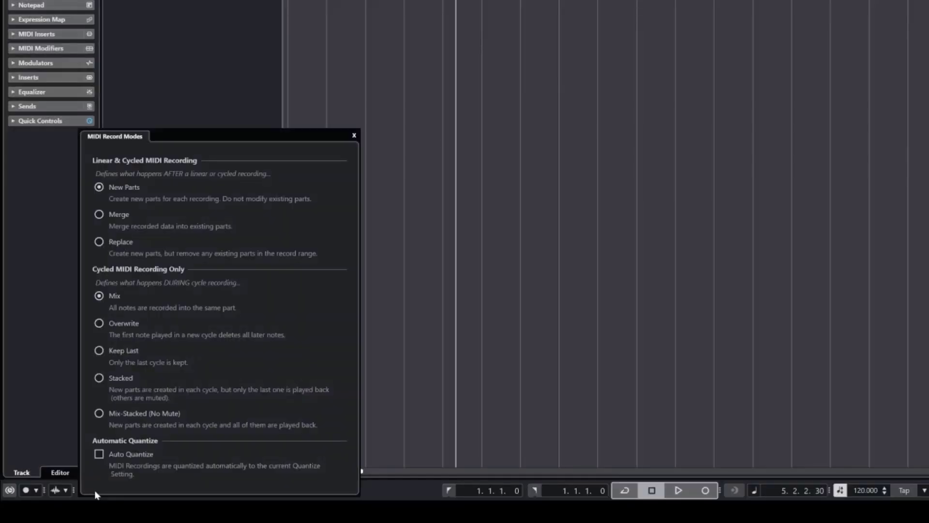
pyautogui.click(99, 214)
pyautogui.click(354, 136)
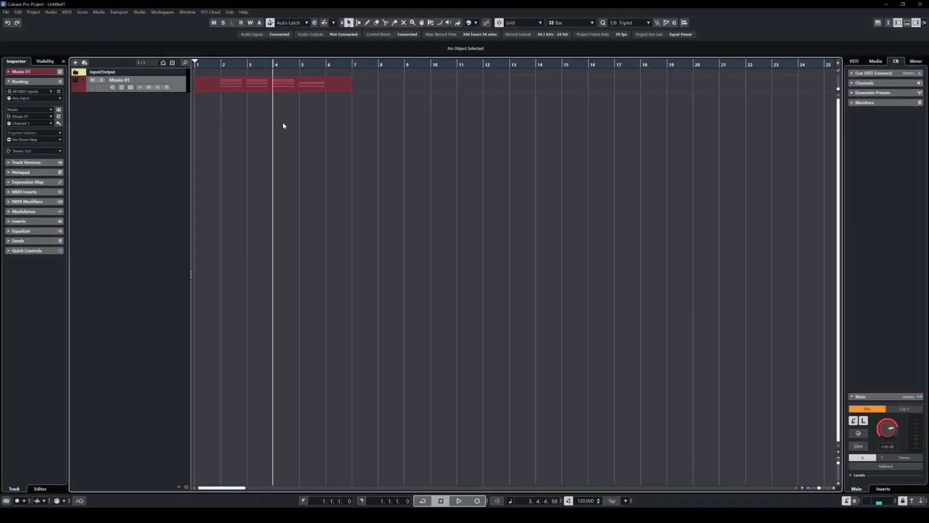
# Record another MIDI pass over the existing Musio 01 part from just before bar 4 into bar 7.
pyautogui.press('KP_Multiply')
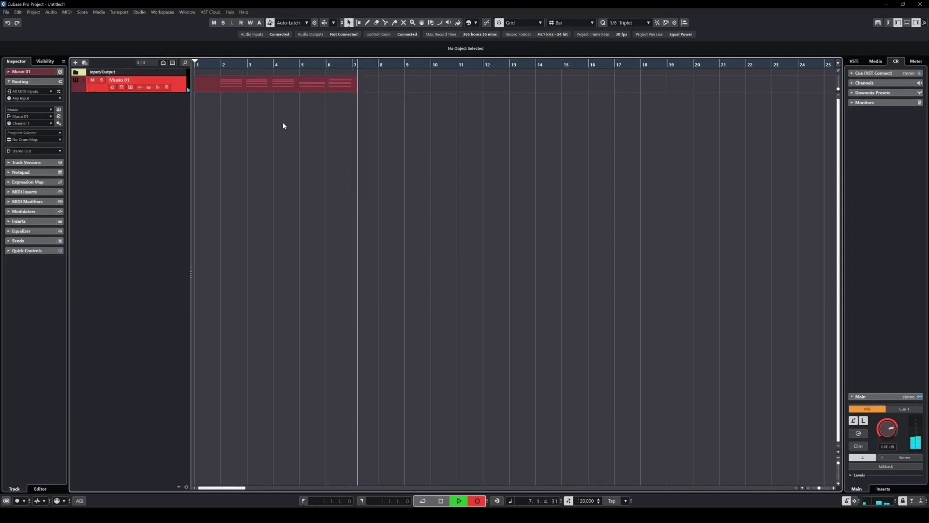
pyautogui.press('space')
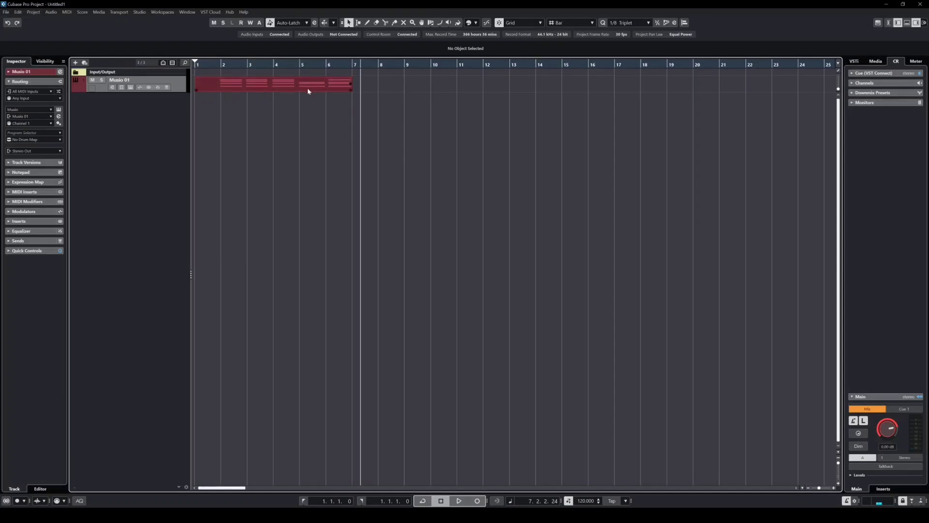
pyautogui.click(299, 109)
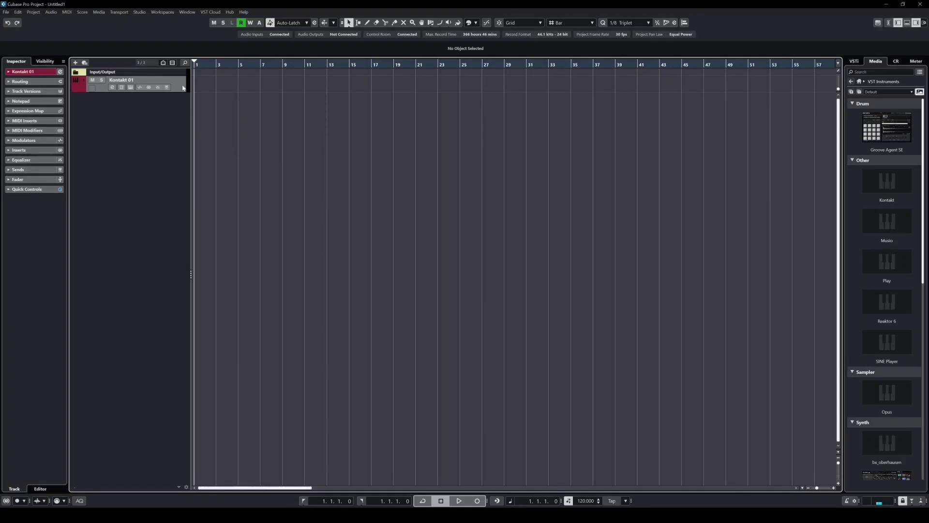
# Show the Kontakt 01 track's basic settings and set its volume to -2.17 dB and its pan to R44.
pyautogui.click(18, 73)
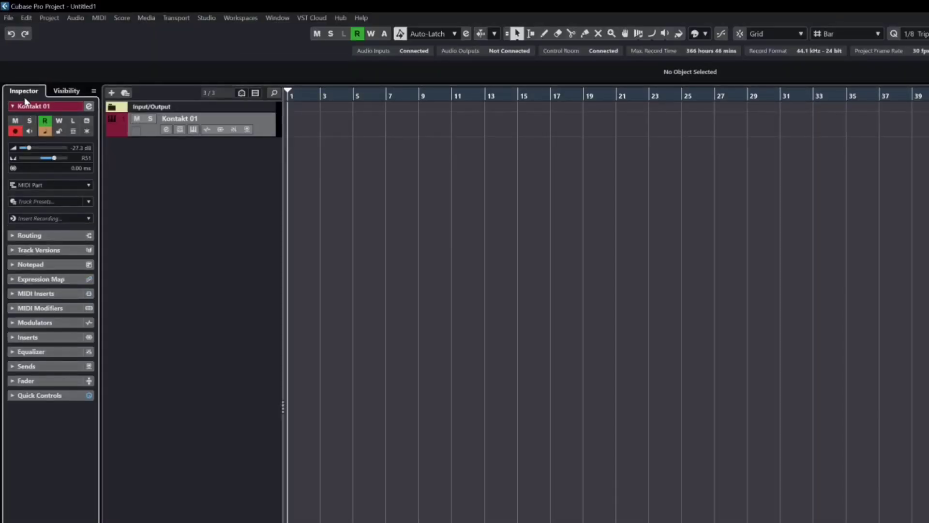
pyautogui.moveTo(29, 148); pyautogui.dragTo(53, 162)
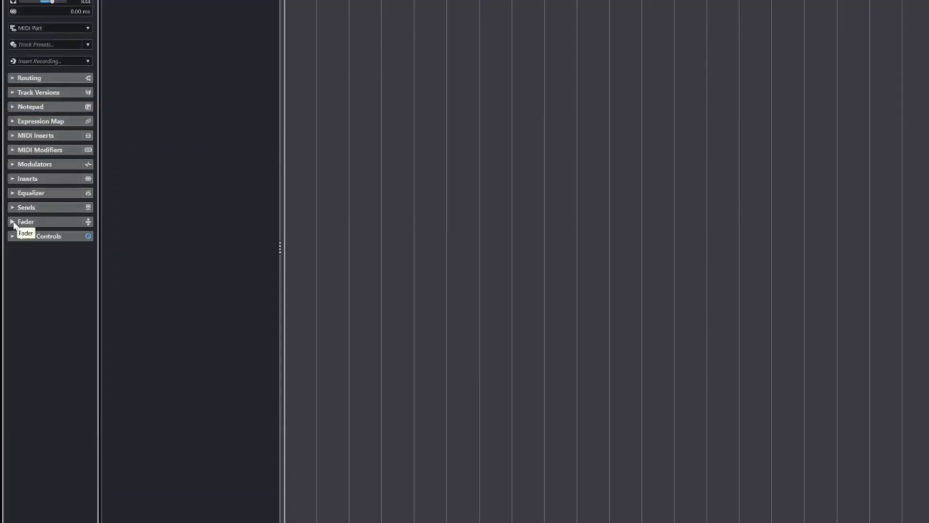
# Expand the Kontakt 01 track's Fader section and check in the section setup which Inspector sections are enabled.
pyautogui.click(14, 222)
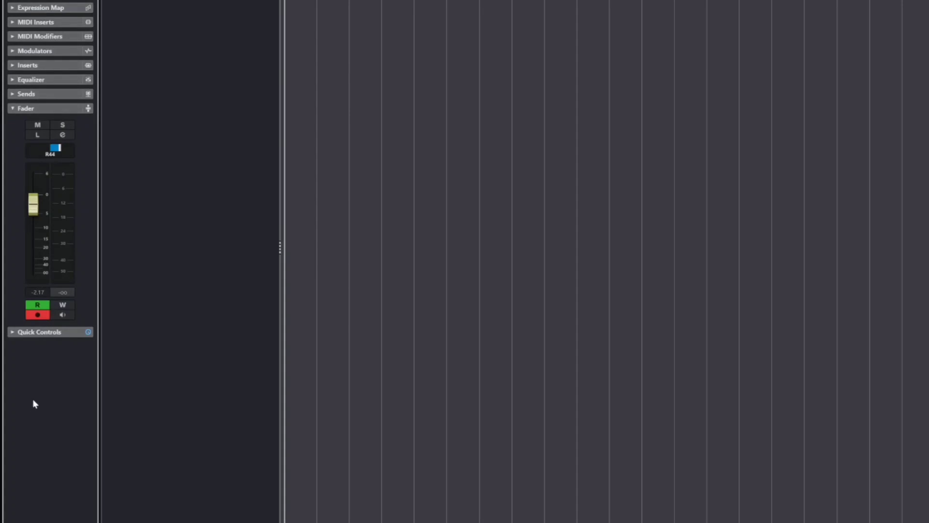
pyautogui.rightClick(32, 360)
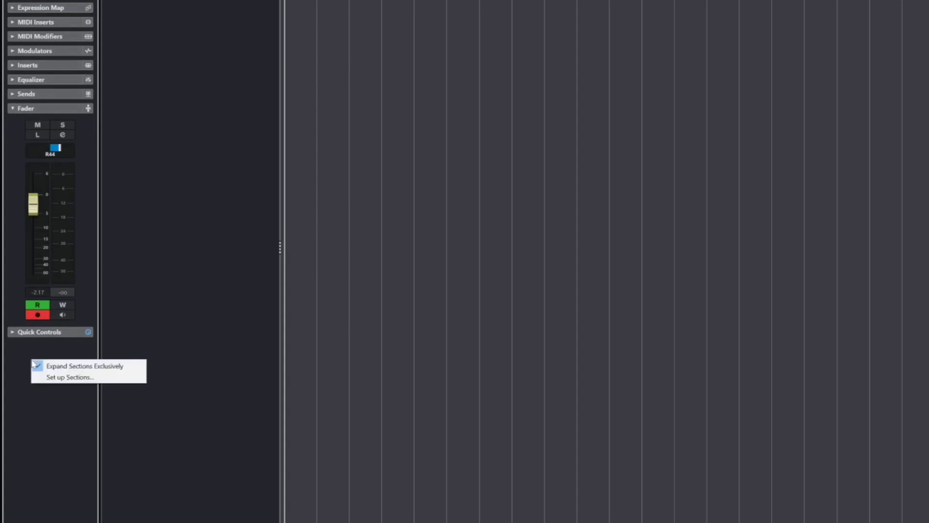
pyautogui.click(54, 378)
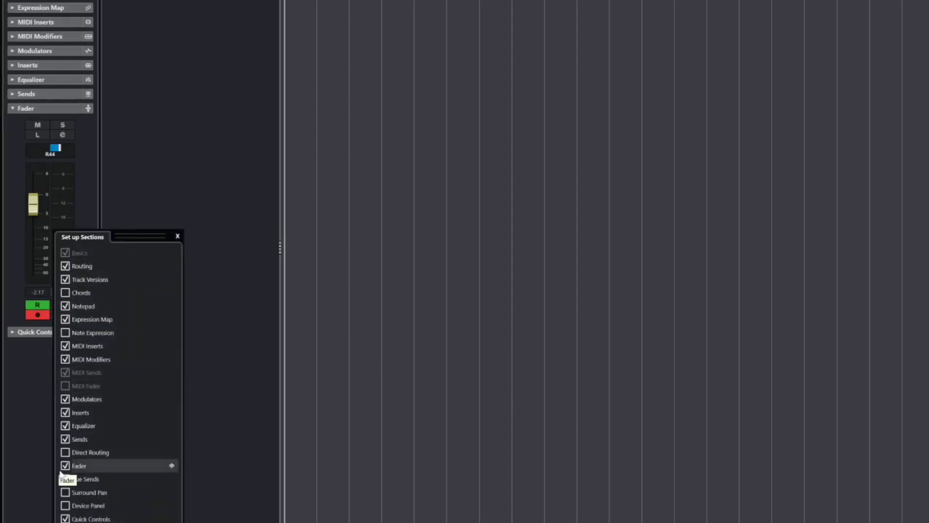
pyautogui.click(178, 237)
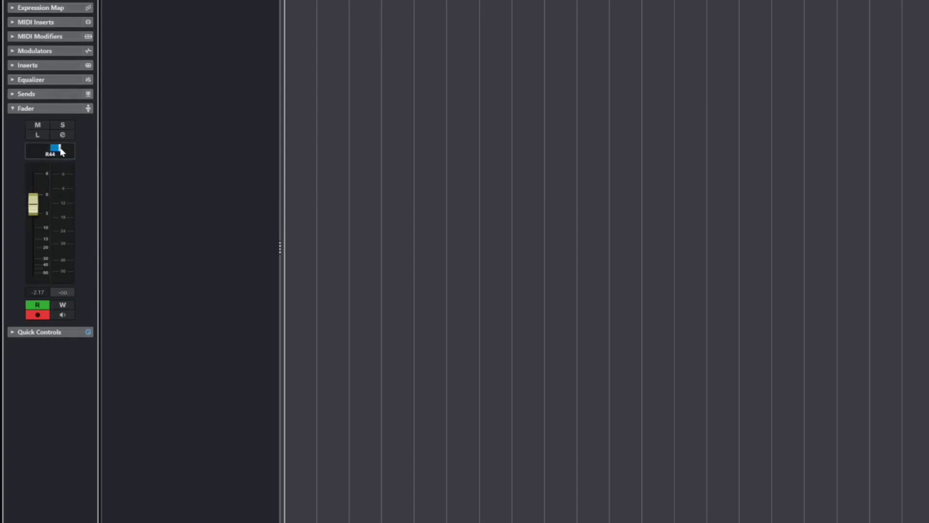
# Lower the Kontakt 01 fader to about -8 dB, reset its volume to 0.00 and its pan to centre, and collapse the Fader section.
pyautogui.moveTo(36, 208); pyautogui.dragTo(36, 226)
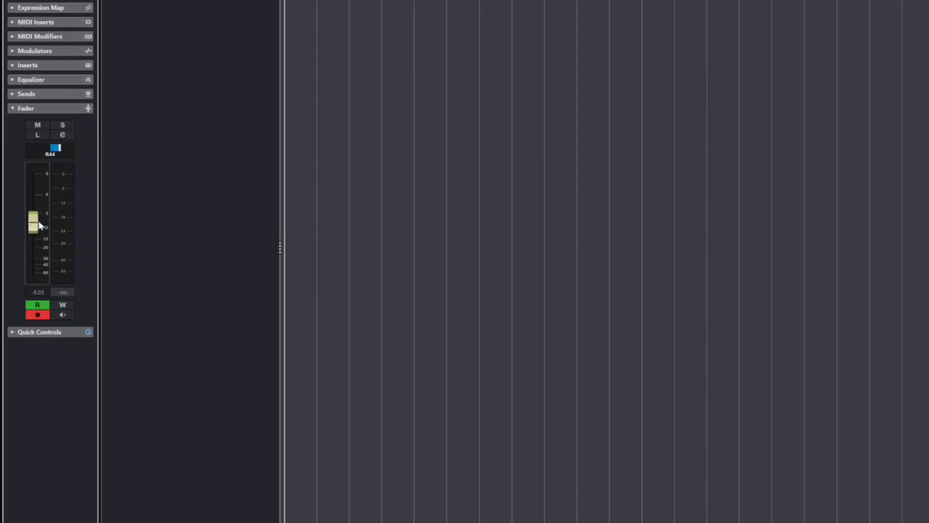
pyautogui.keyDown('ctrl'); pyautogui.click(35, 225); pyautogui.keyUp('ctrl')
pyautogui.keyDown('ctrl'); pyautogui.click(58, 149); pyautogui.keyUp('ctrl')
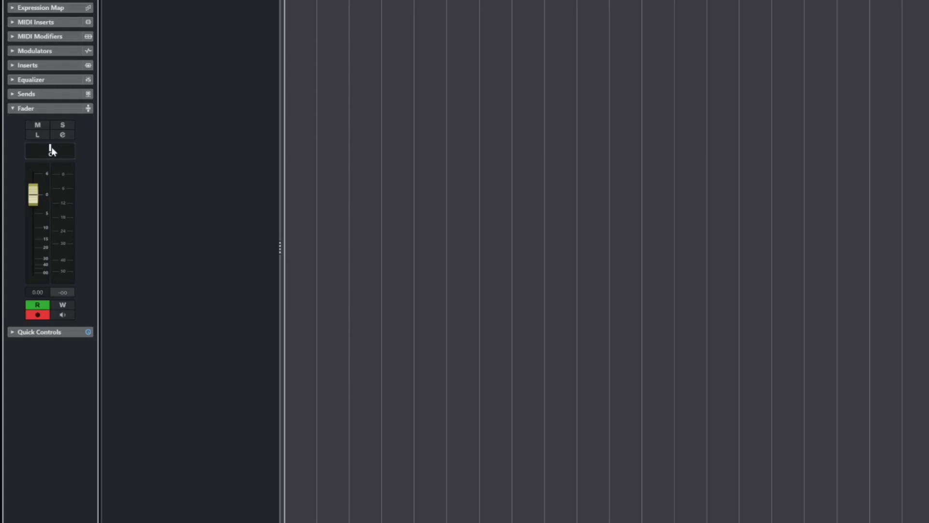
pyautogui.click(13, 109)
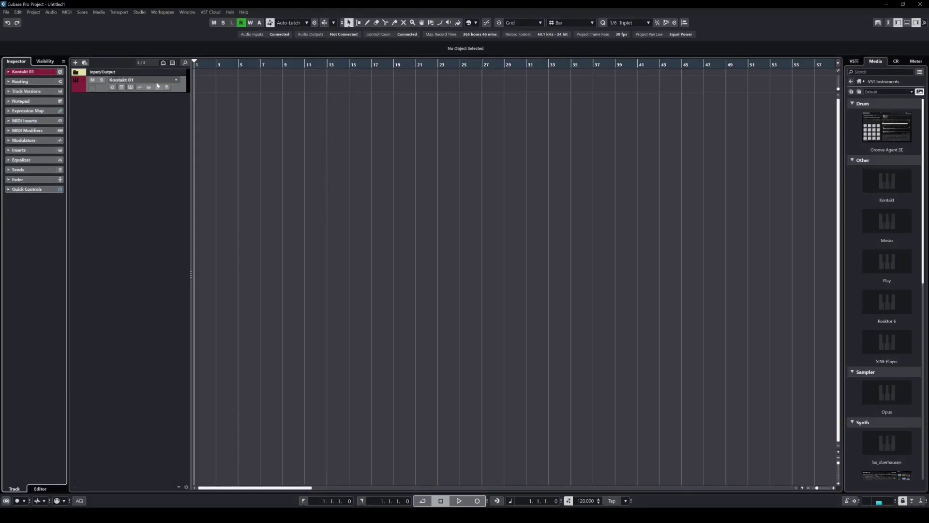
# In the MixConsole, lower the Kontakt 01 channel's volume to about -7 dB and pan it to L28.
pyautogui.click(188, 13)
pyautogui.click(196, 21)
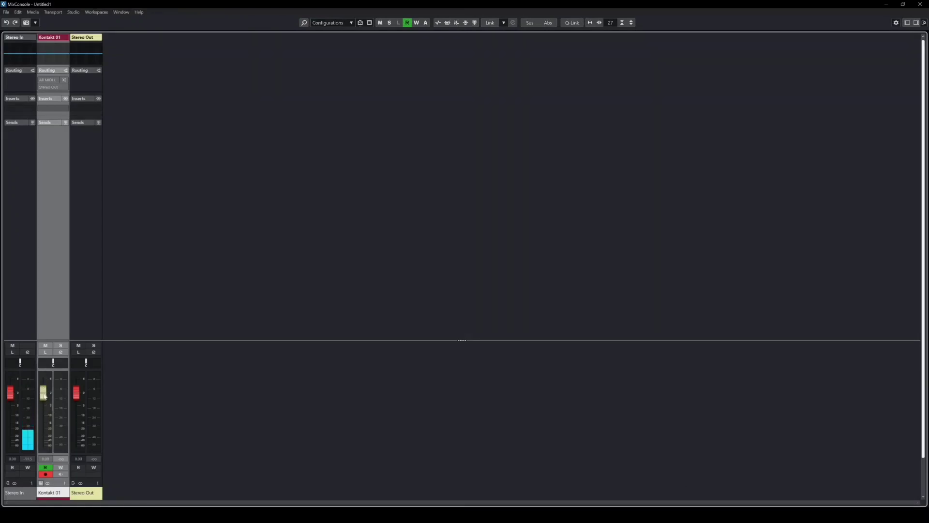
pyautogui.moveTo(46, 397); pyautogui.dragTo(48, 415)
pyautogui.moveTo(54, 362); pyautogui.dragTo(50, 362)
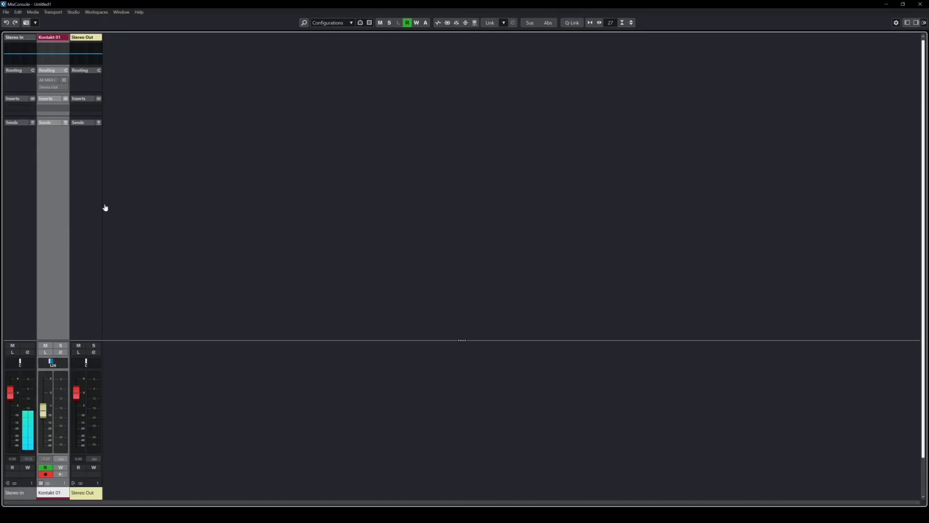
pyautogui.press('F3')
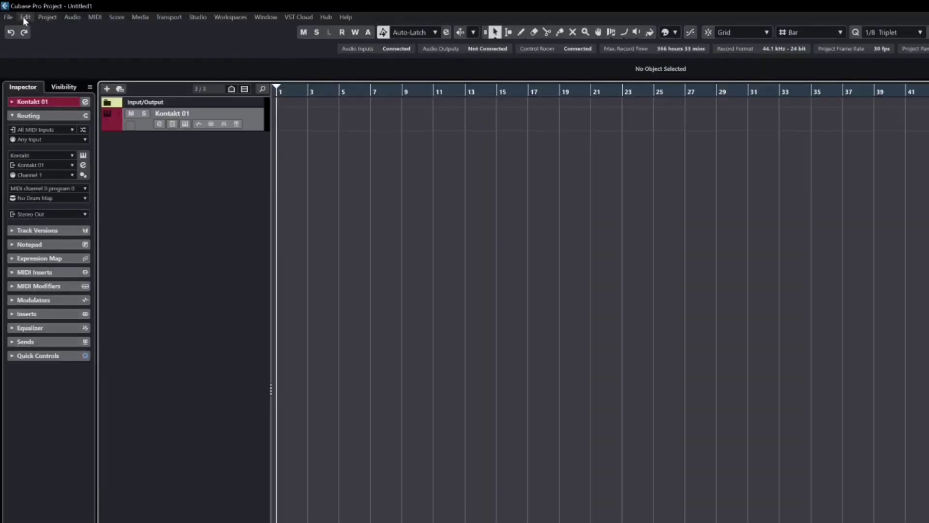
# Open the Key Commands dialog to view the shortcuts assigned to the Transport commands, and close it.
pyautogui.click(18, 11)
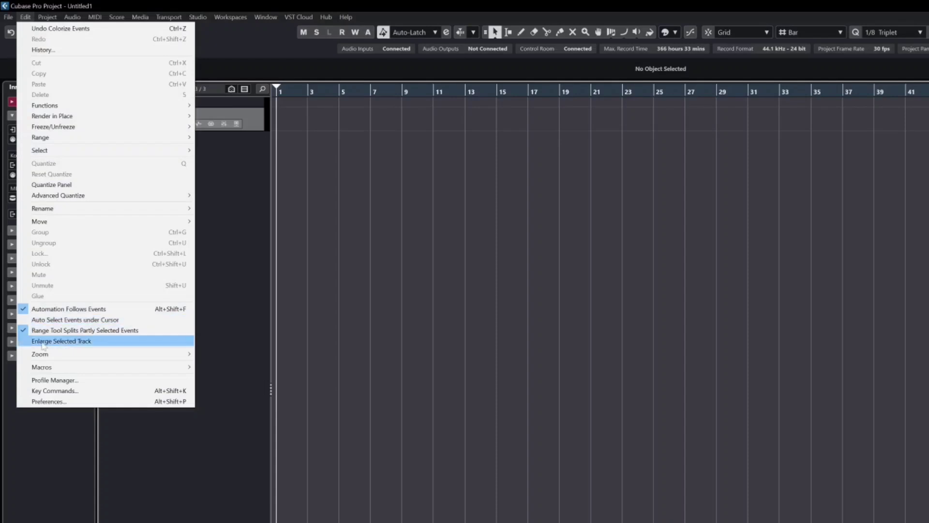
pyautogui.click(62, 391)
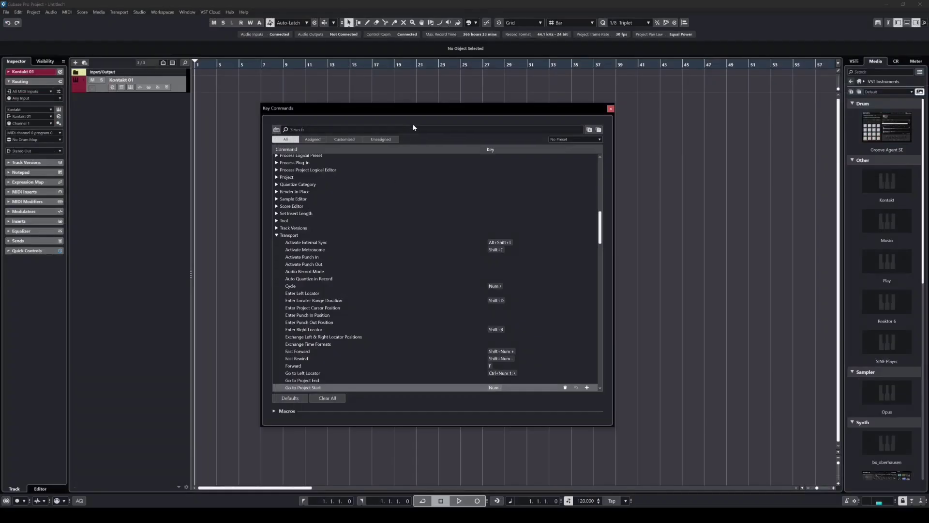
pyautogui.click(583, 111)
# Place the project cursor in bar 17 and nudge it back to the start of bar 14.
pyautogui.click(380, 200)
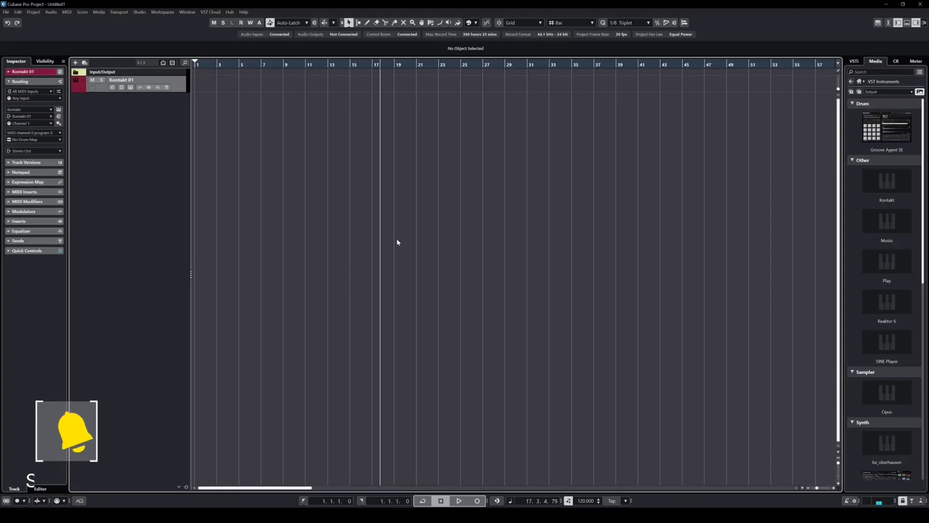
pyautogui.hotkey('ctrl', 'Left')
pyautogui.hotkey('ctrl', 'Left')
pyautogui.hotkey('ctrl', 'Left')
pyautogui.hotkey('ctrl', 'Left')
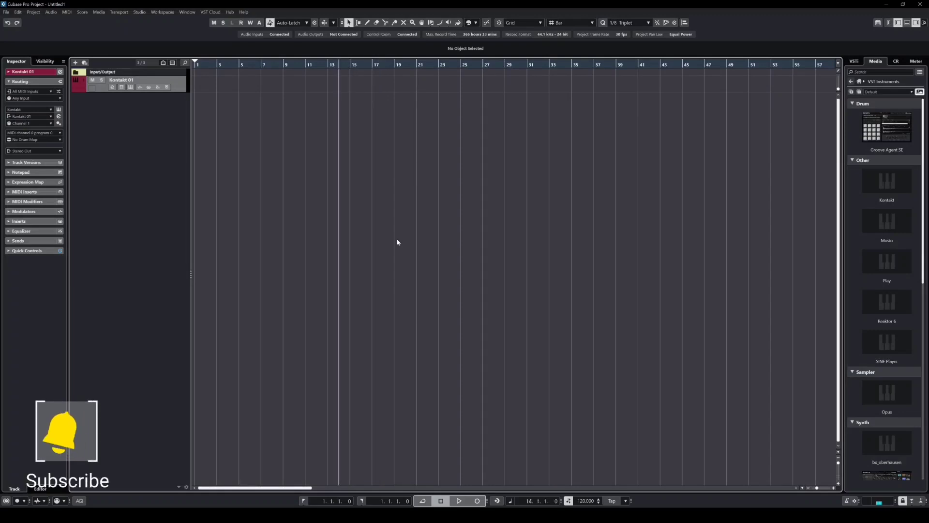
# Remove the key command from Nudge Cursor Left and assign the Left key to it again.
pyautogui.hotkey('alt', 'k')
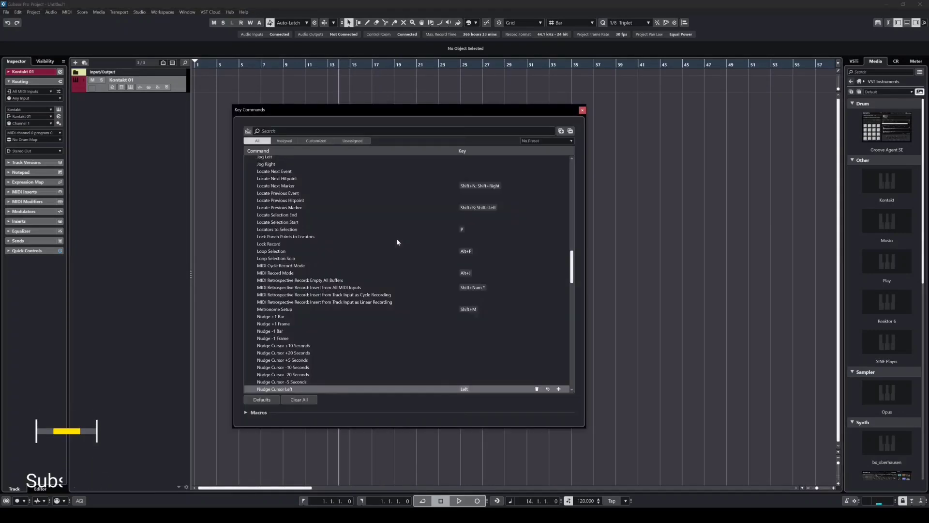
pyautogui.scroll(-4, 391, 255)
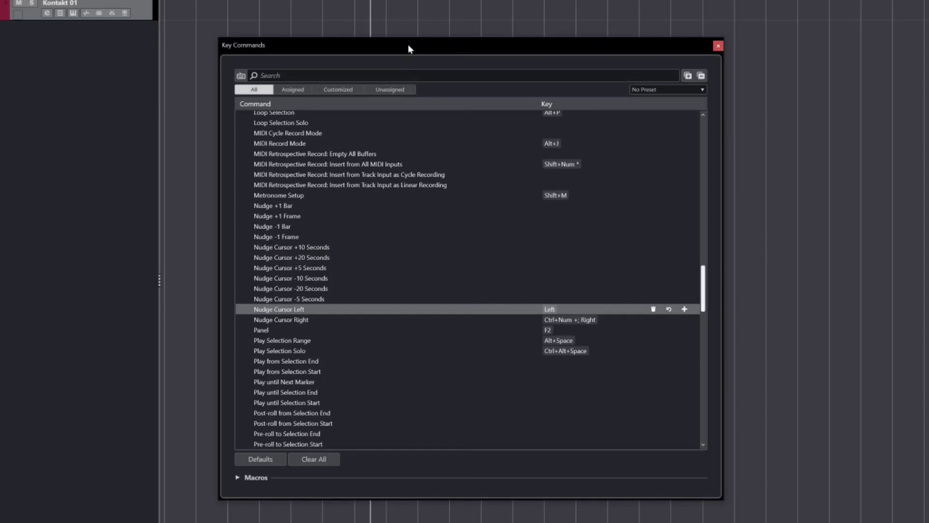
pyautogui.moveTo(408, 44); pyautogui.dragTo(382, 48)
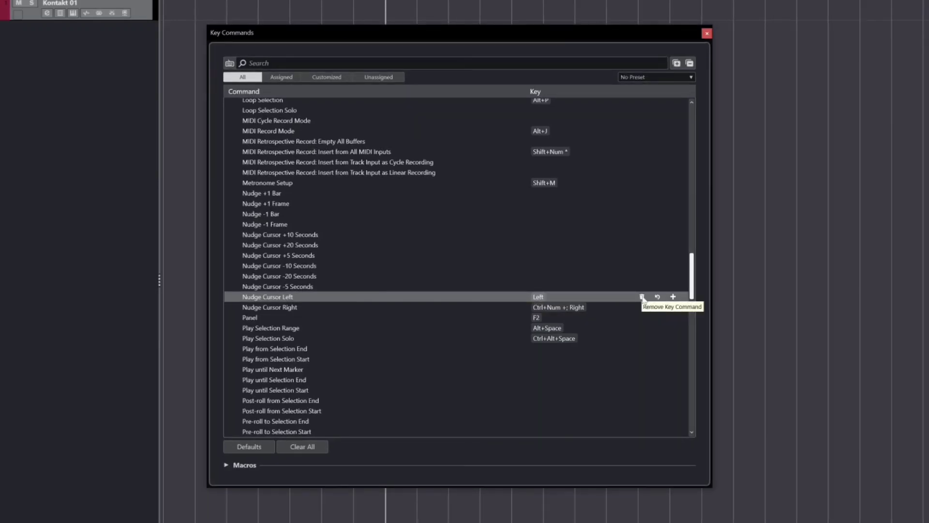
pyautogui.click(642, 297)
pyautogui.click(524, 275)
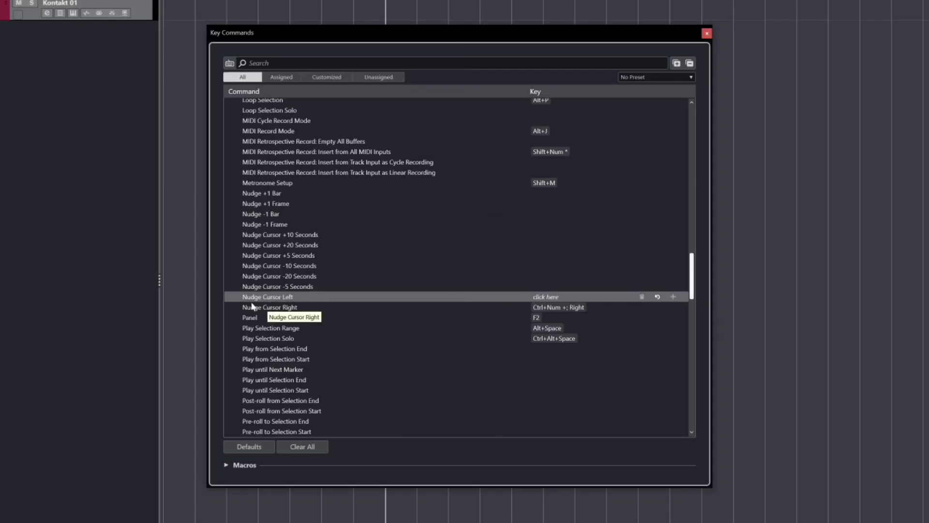
pyautogui.click(544, 297)
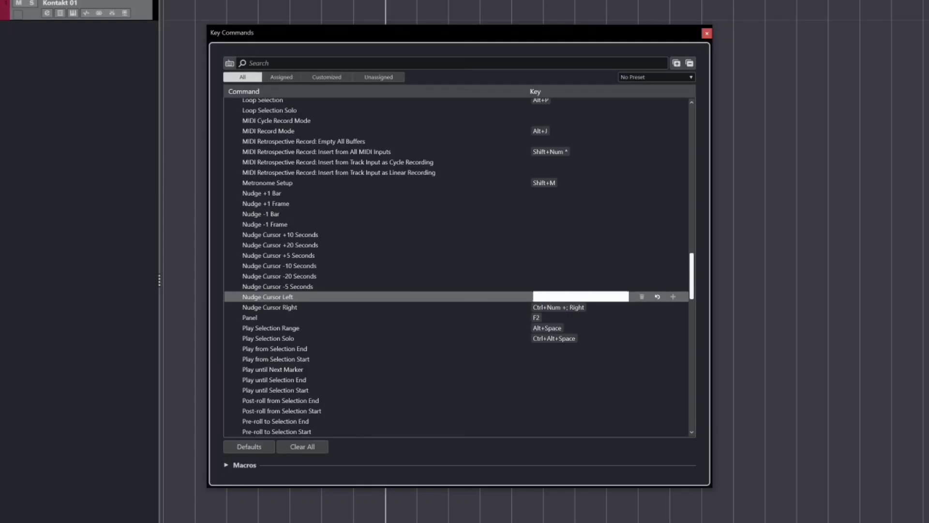
pyautogui.press('Left')
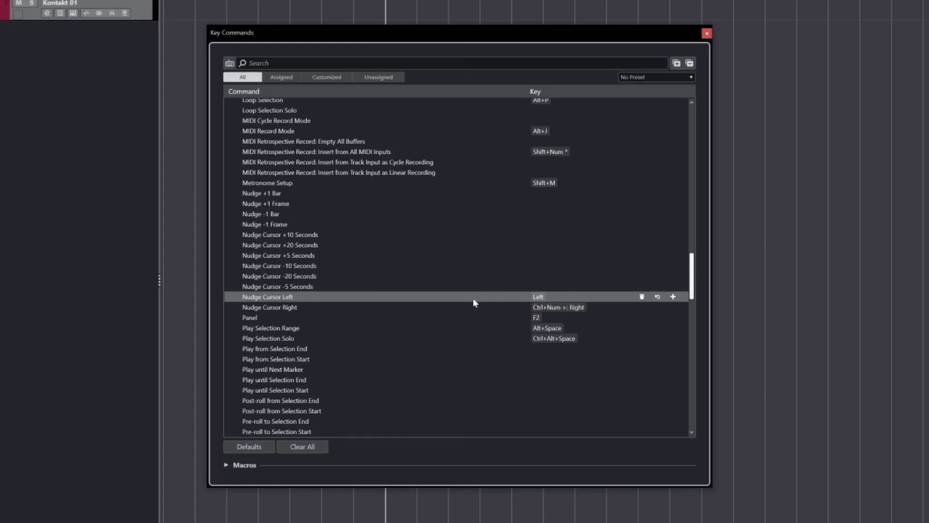
pyautogui.click(706, 33)
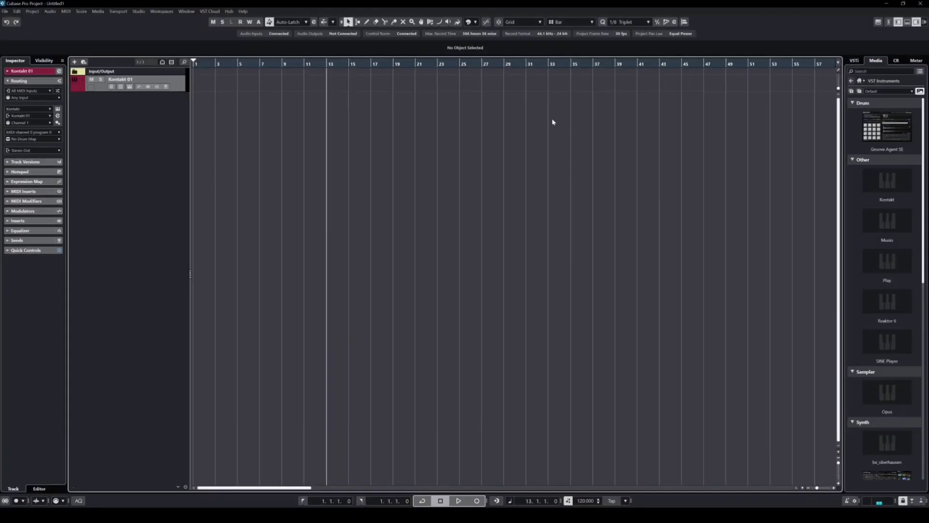
# Assign the Left key to Nudge Cursor -5 Seconds, reassigning it from Nudge Cursor Left.
pyautogui.hotkey('alt', 'k')
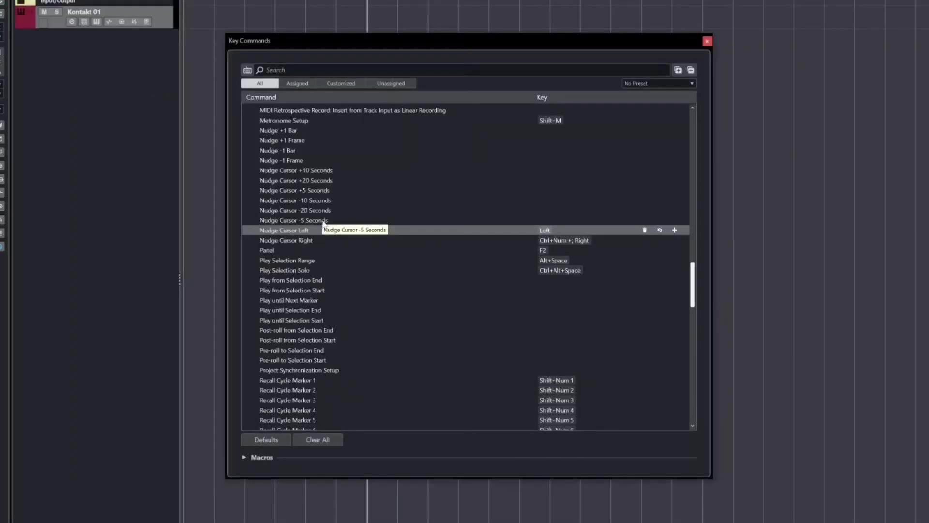
pyautogui.click(323, 221)
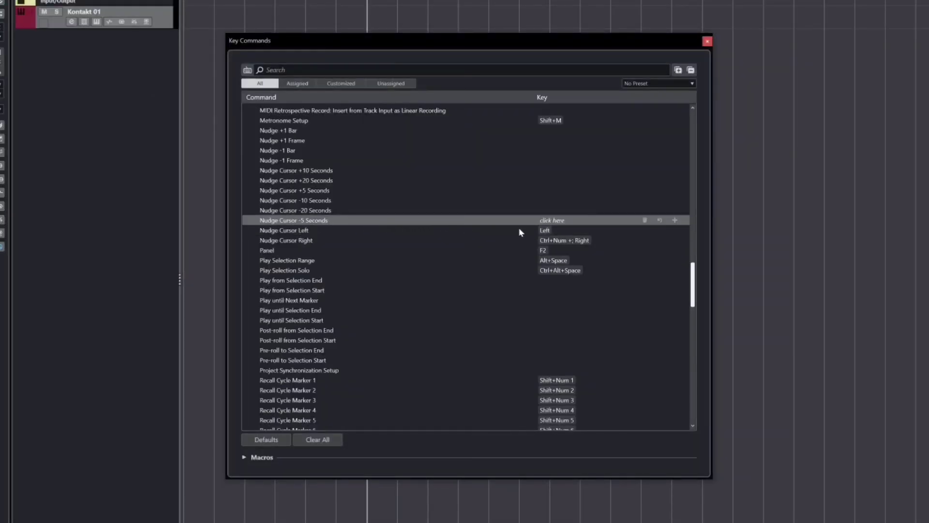
pyautogui.click(547, 222)
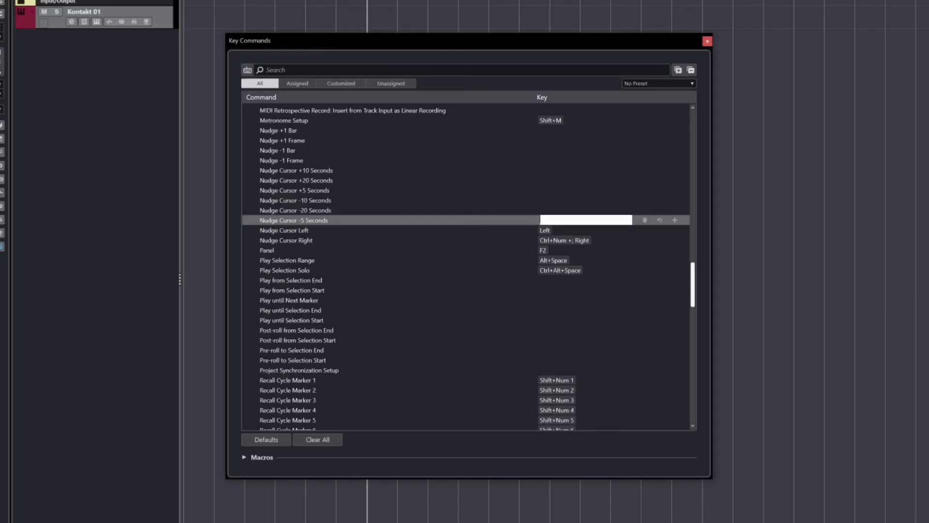
pyautogui.press('Left')
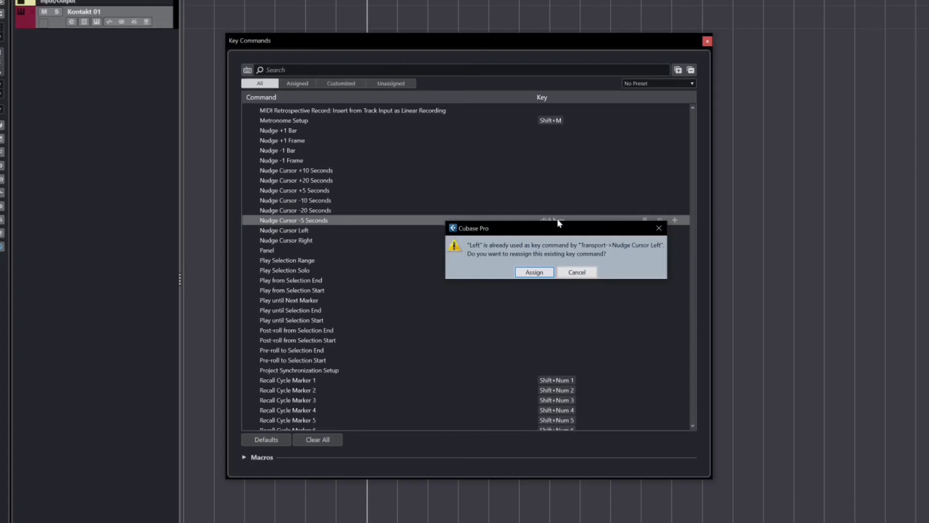
pyautogui.moveTo(558, 230); pyautogui.dragTo(540, 273)
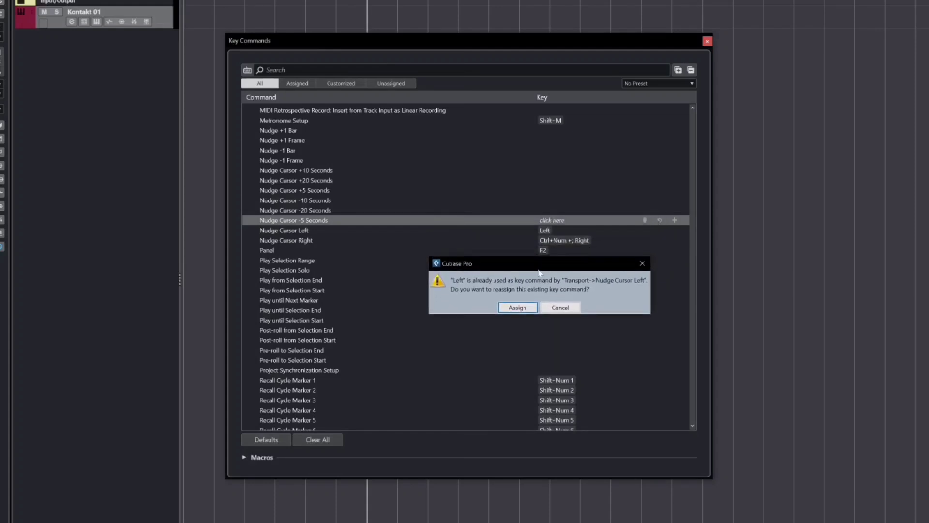
pyautogui.click(524, 311)
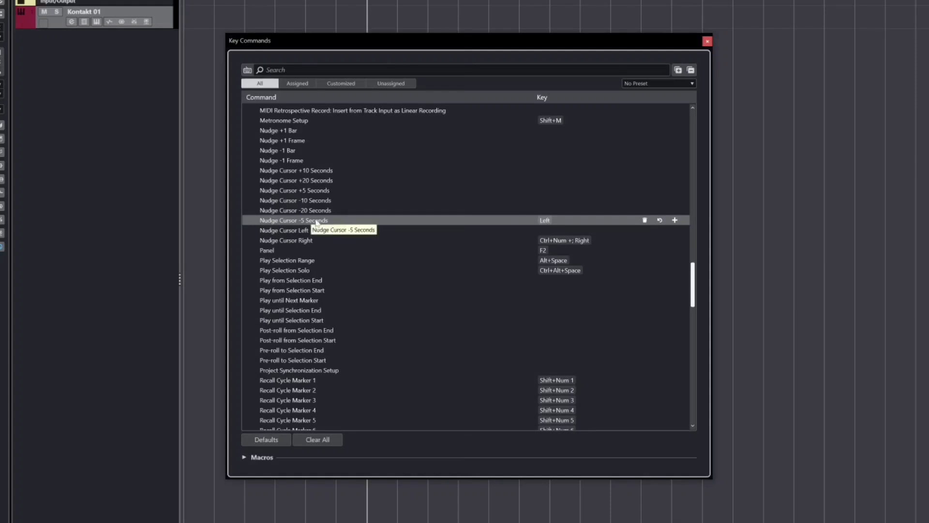
pyautogui.click(708, 41)
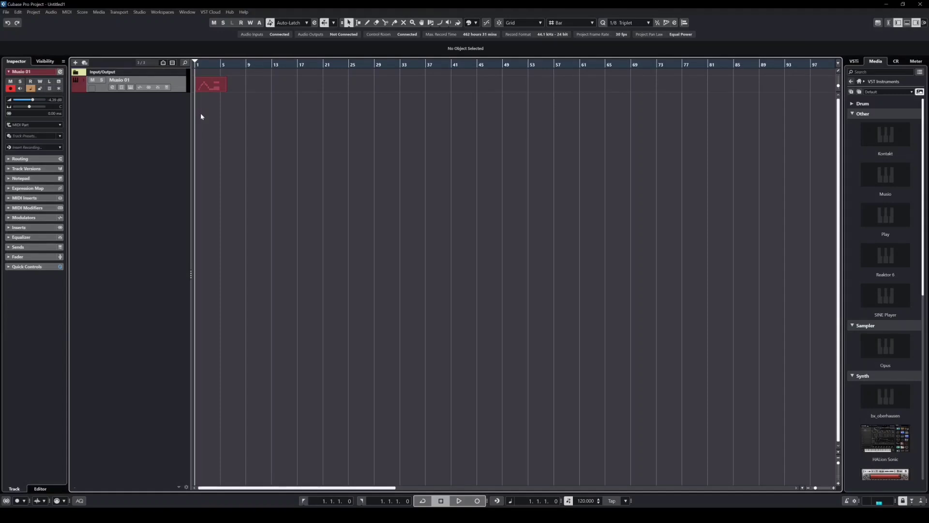
# Open the Musio 01 MIDI part for editing and slightly lower the velocity of the second E3 note.
pyautogui.doubleClick(208, 87)
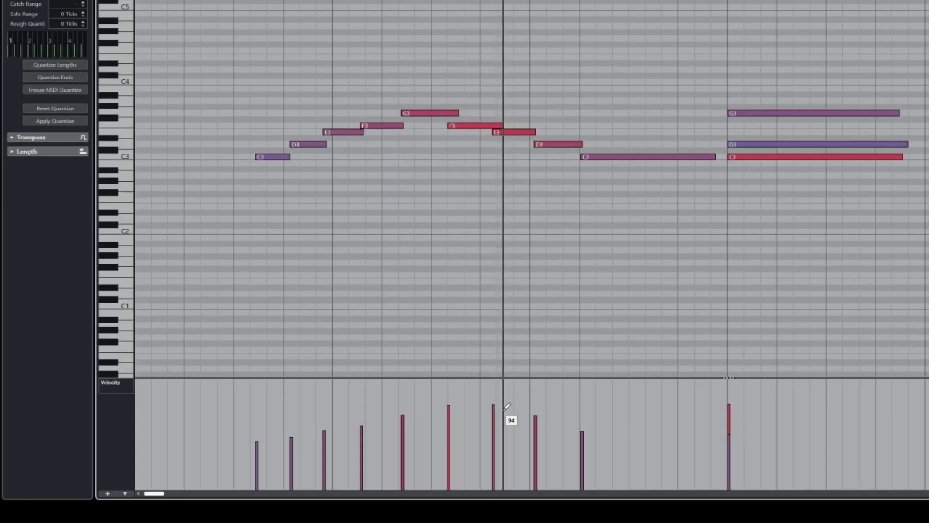
pyautogui.moveTo(504, 408)
pyautogui.mouseDown()
pyautogui.moveTo(503, 437)
pyautogui.moveTo(507, 408)
pyautogui.mouseUp()
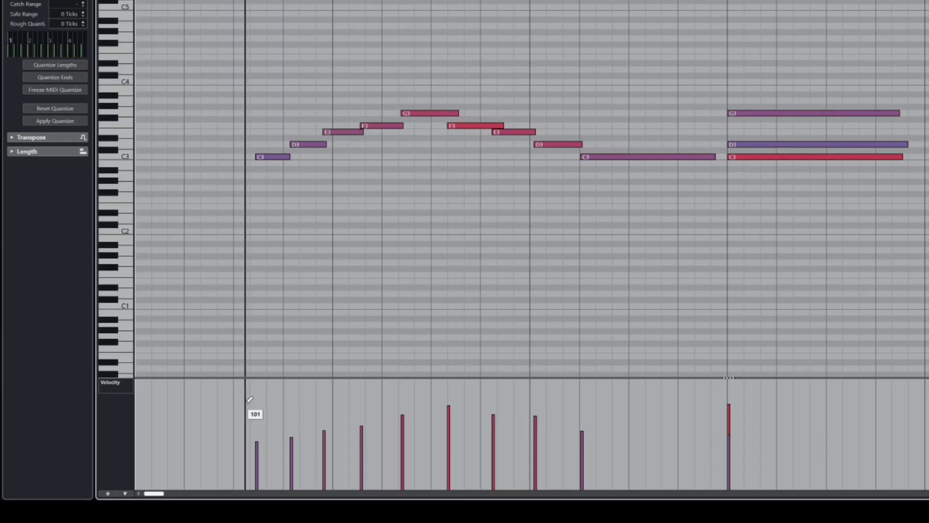
# Draw a roughly level line of high velocities across all notes and lower the velocity of the G3 note in bar 4.
pyautogui.moveTo(249, 401)
pyautogui.mouseDown()
pyautogui.moveTo(541, 411)
pyautogui.moveTo(757, 403)
pyautogui.mouseUp()
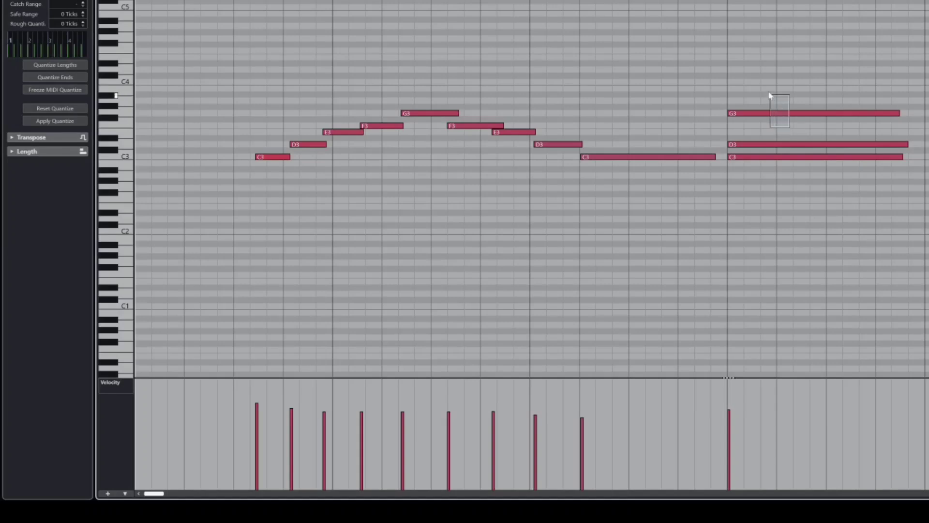
pyautogui.click(764, 114)
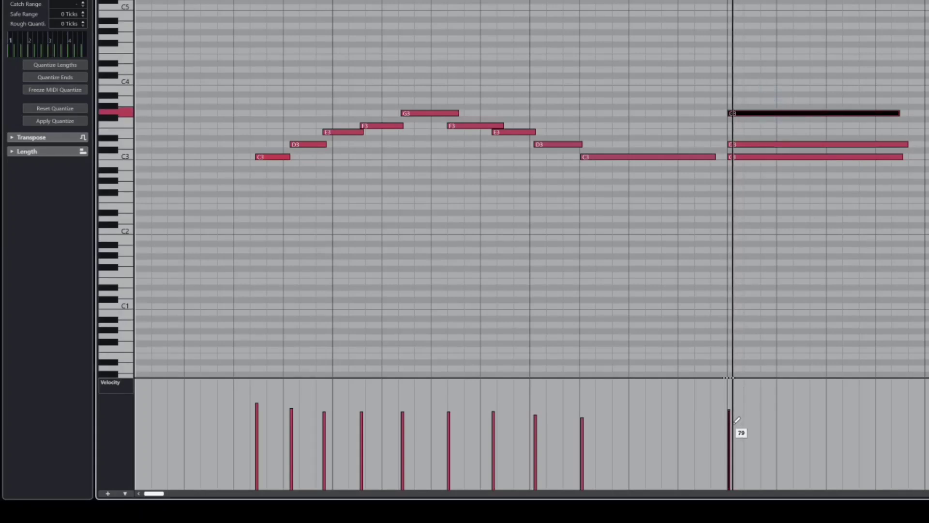
pyautogui.moveTo(741, 431); pyautogui.dragTo(739, 452)
pyautogui.click(503, 240)
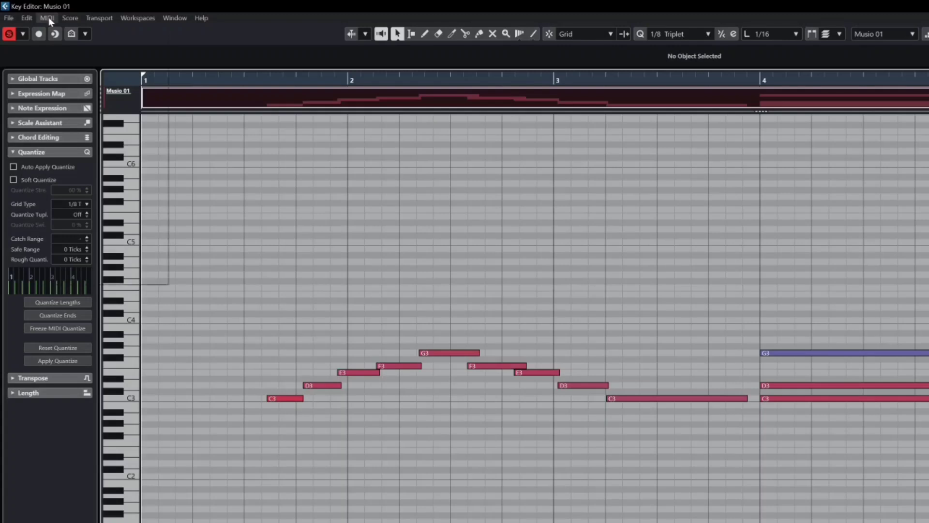
# Apply the Fixed Velocity function to all notes in the part.
pyautogui.click(49, 17)
pyautogui.moveTo(81, 192)
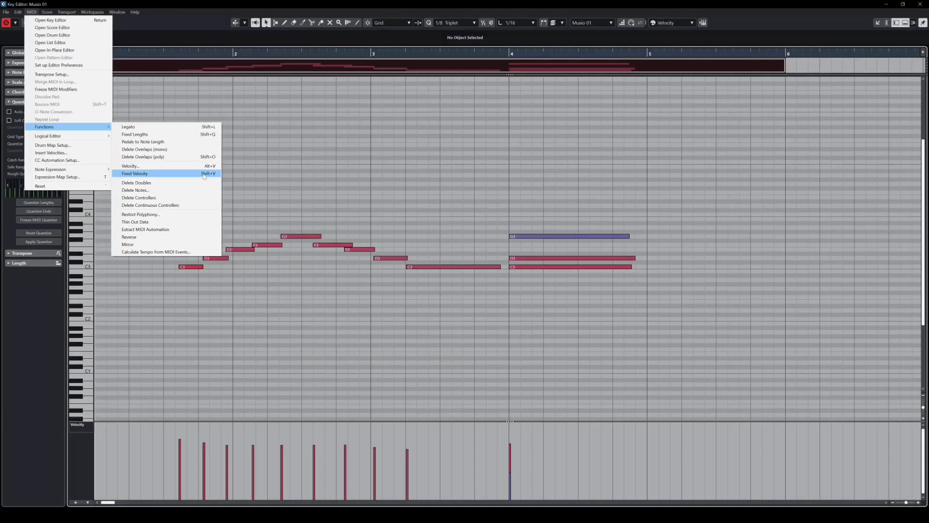
pyautogui.click(304, 262)
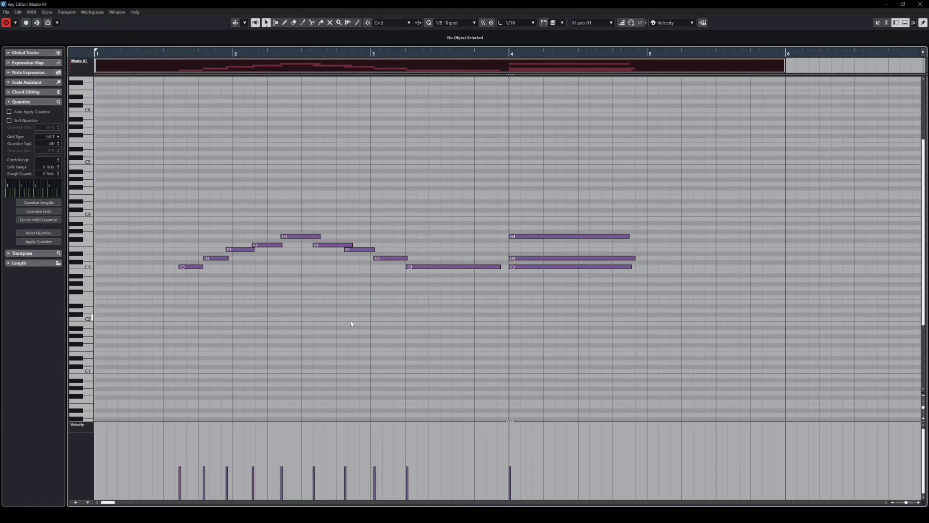
# Process all notes with the Velocity function fixed to 57, and undo the velocity changes.
pyautogui.hotkey('alt', 'v')
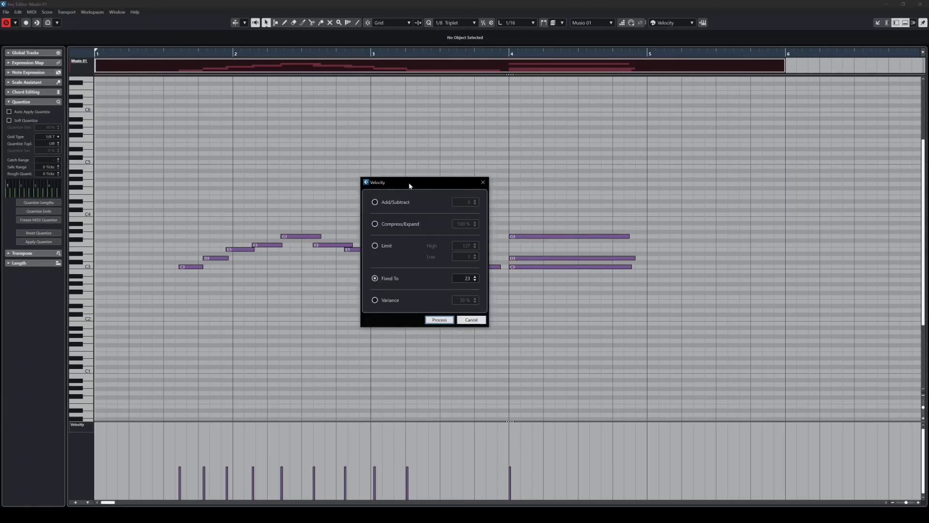
pyautogui.moveTo(408, 182); pyautogui.dragTo(374, 222)
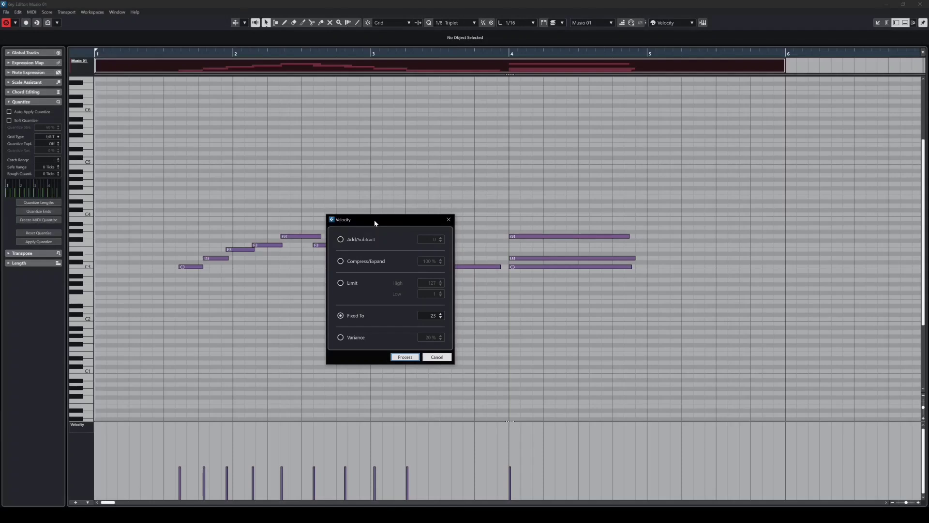
pyautogui.moveTo(434, 318); pyautogui.dragTo(437, 270)
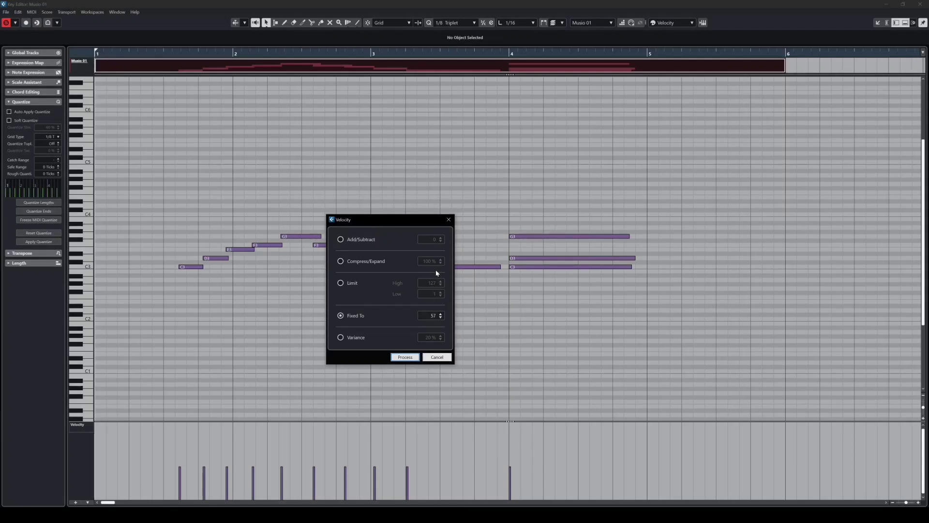
pyautogui.click(406, 357)
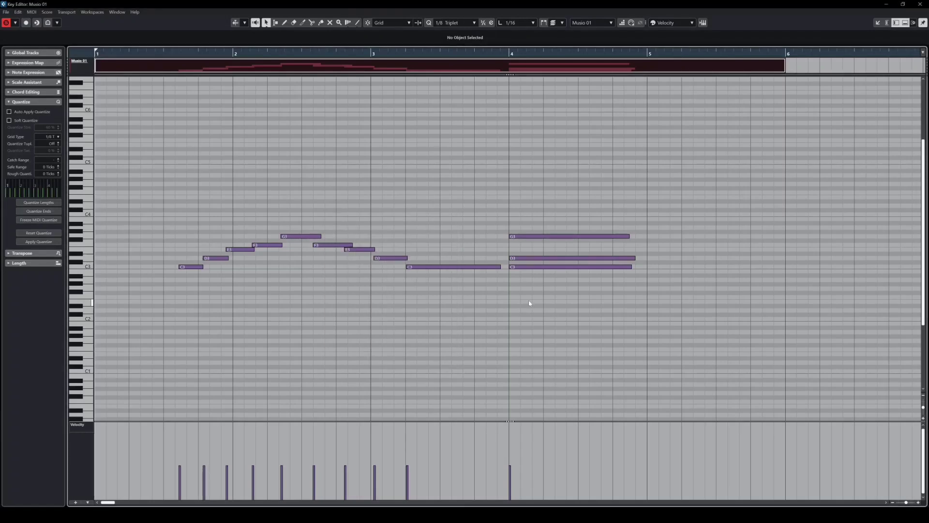
pyautogui.hotkey('ctrl', 'z')
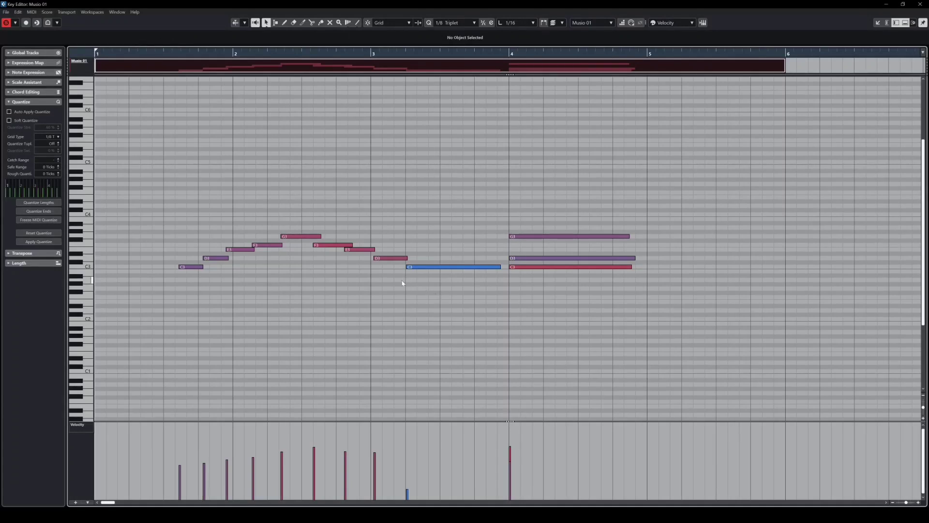
# Lower the velocity of the D3 note at the start of bar 3 and set the bar 2 F3 note's velocity to 20.
pyautogui.moveTo(391, 290); pyautogui.dragTo(386, 221)
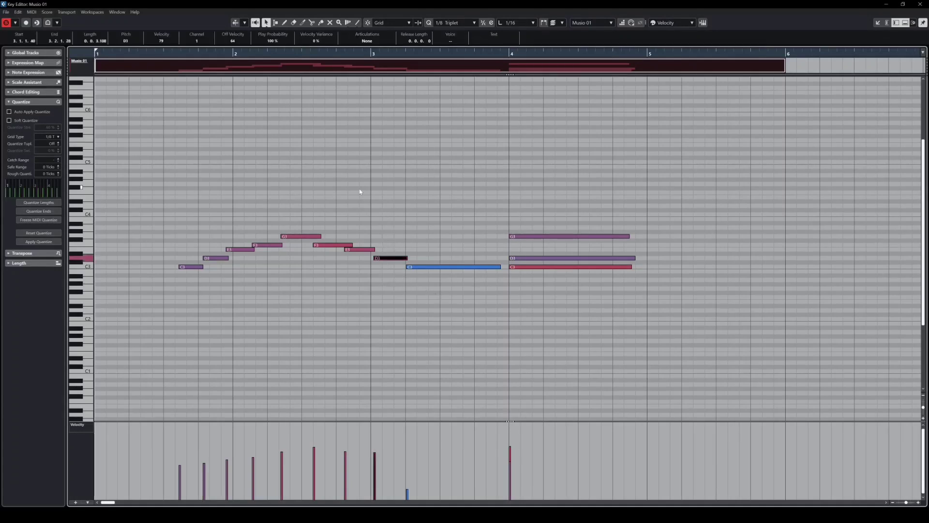
pyautogui.moveTo(165, 42); pyautogui.dragTo(165, 47)
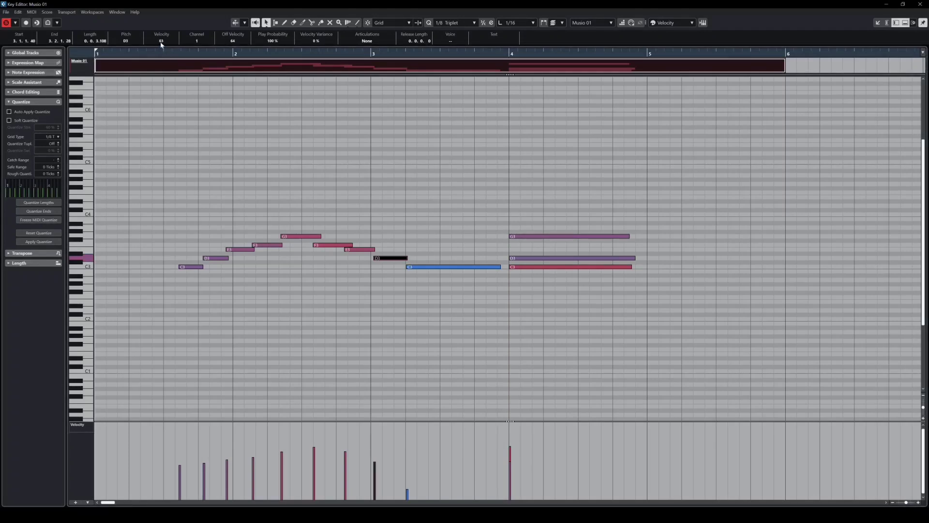
pyautogui.press('Left')
pyautogui.press('Left')
pyautogui.click(164, 42)
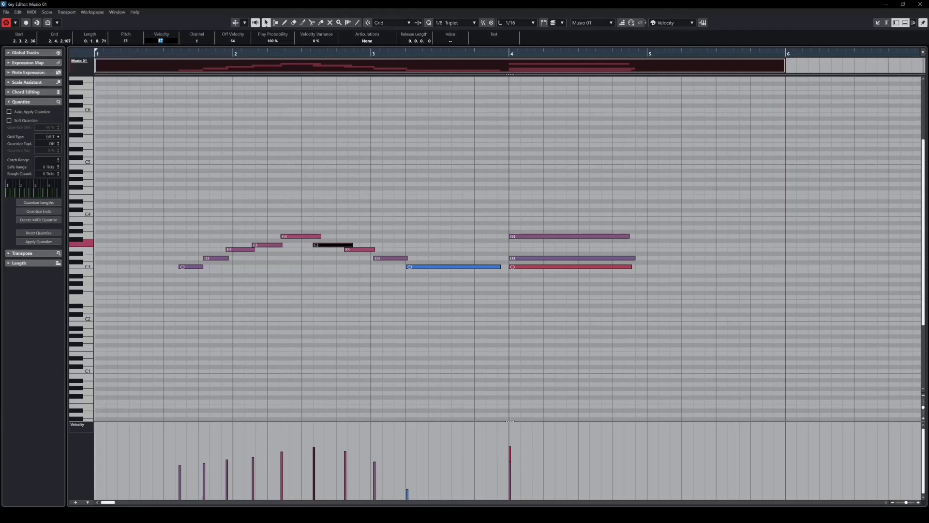
pyautogui.write('20')
pyautogui.press('Return')
# Set the velocity of all notes in the part to 30 and deselect them.
pyautogui.moveTo(607, 317); pyautogui.dragTo(160, 173)
pyautogui.click(160, 41)
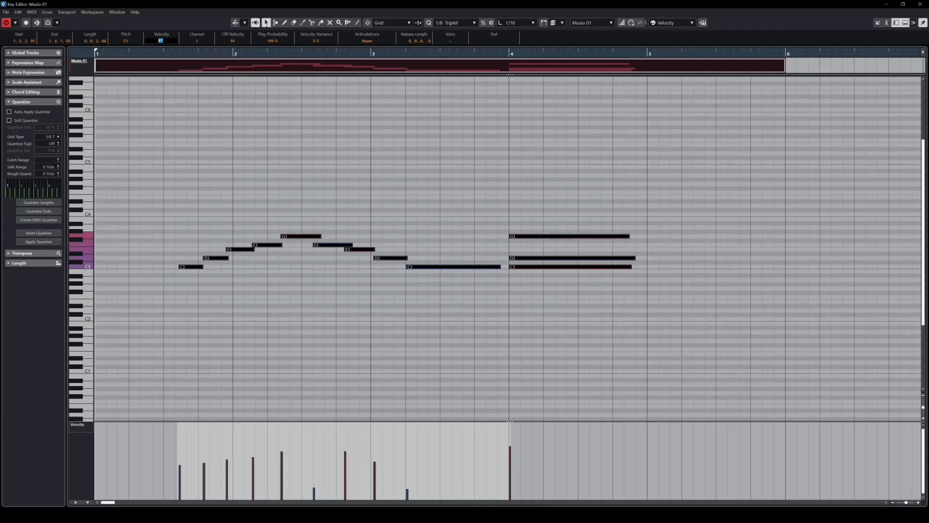
pyautogui.write('30')
pyautogui.press('Return')
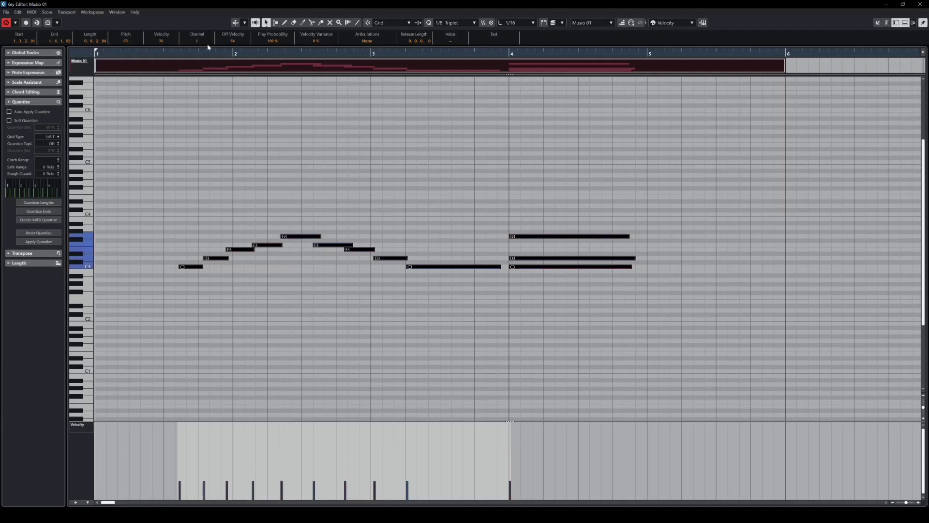
pyautogui.click(409, 376)
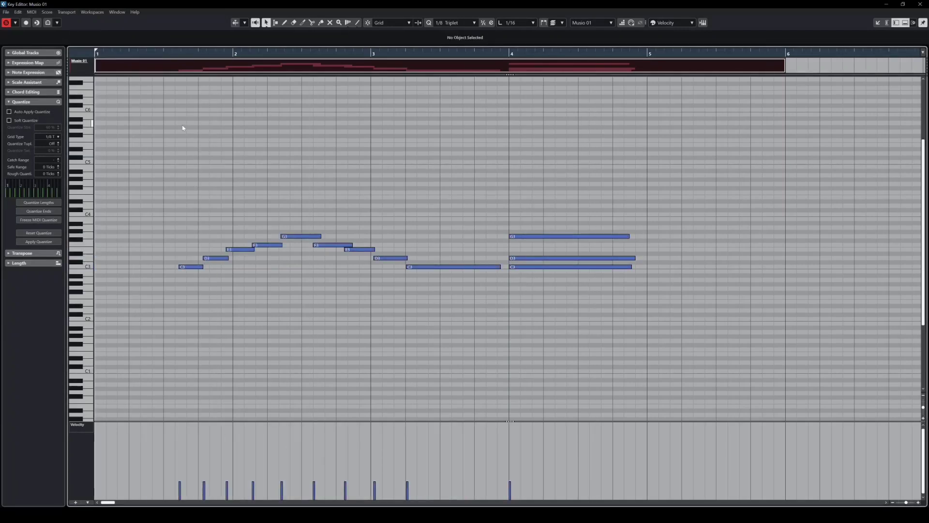
# Apply the Fixed Velocity function to the notes, all of which are at velocity 30.
pyautogui.click(31, 12)
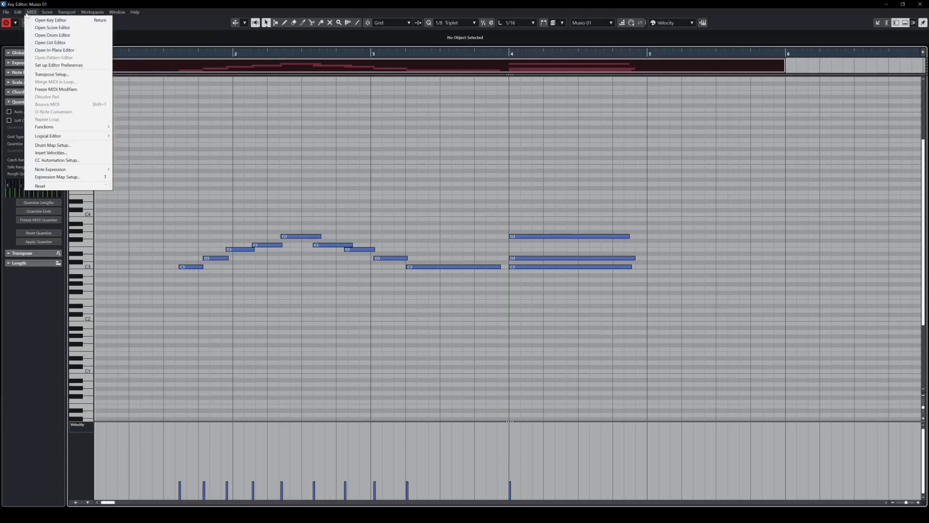
pyautogui.moveTo(72, 127)
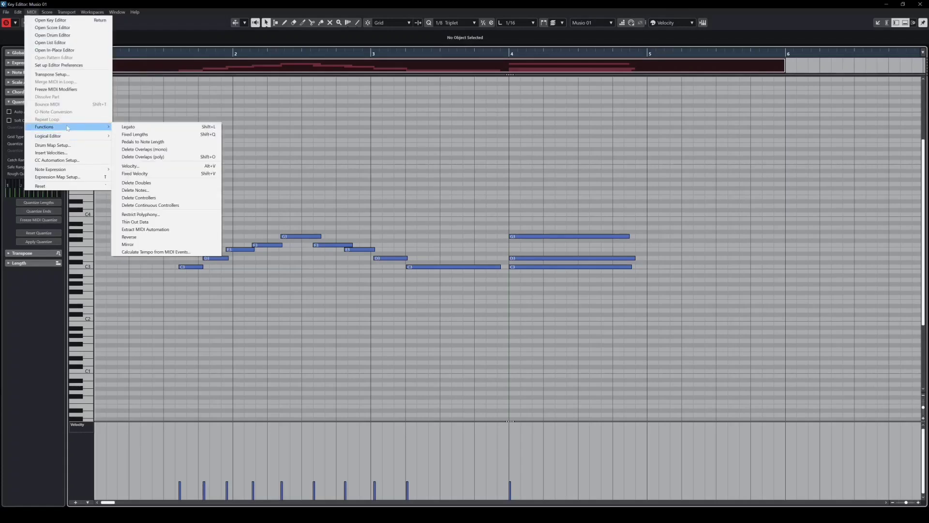
pyautogui.click(157, 173)
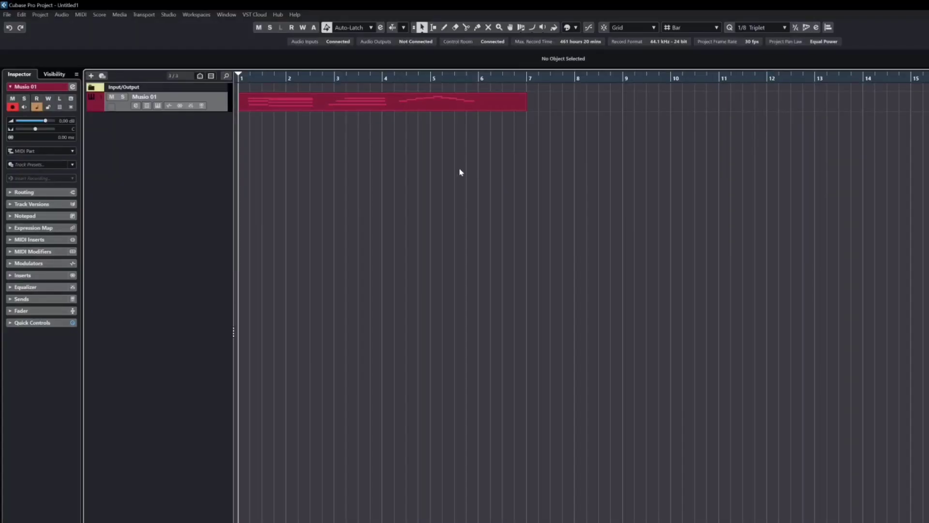
# Open the Musio 01 MIDI part in the Key Editor with the Object Selection tool active.
pyautogui.doubleClick(335, 108)
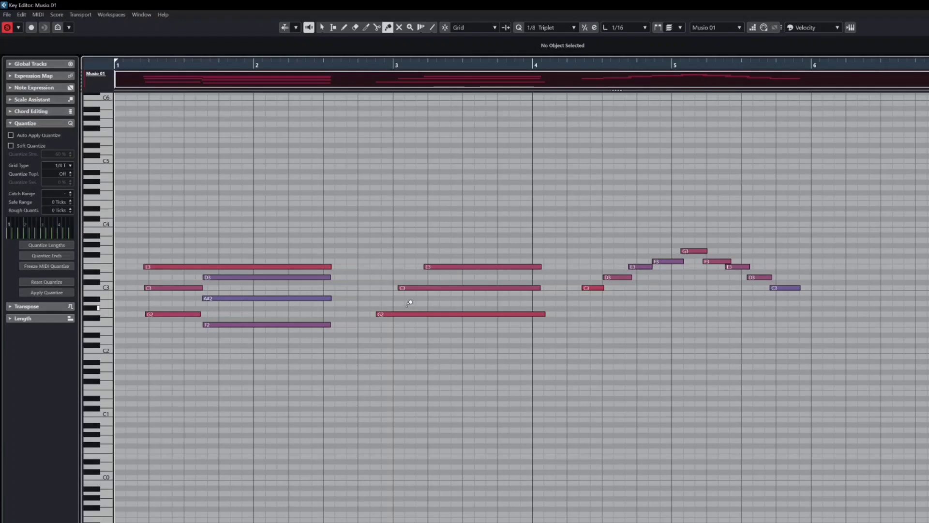
pyautogui.press('1')
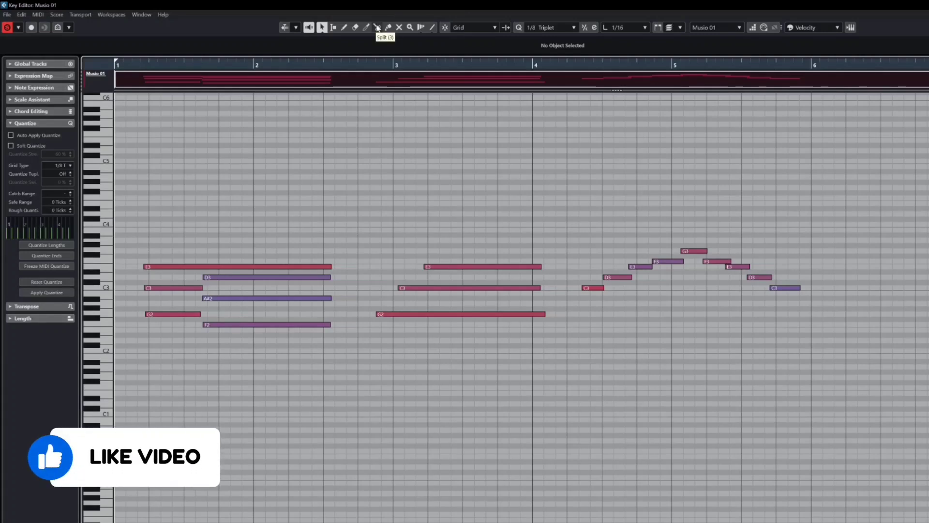
# Split the E3, C3 and G2 notes in bar 3 and the F2 note in bar 2 with the Split tool.
pyautogui.click(378, 28)
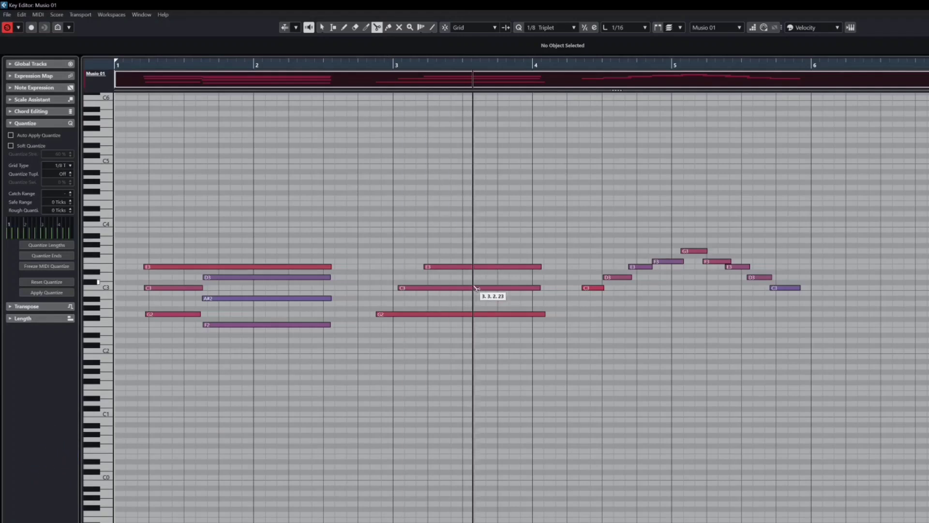
pyautogui.click(467, 267)
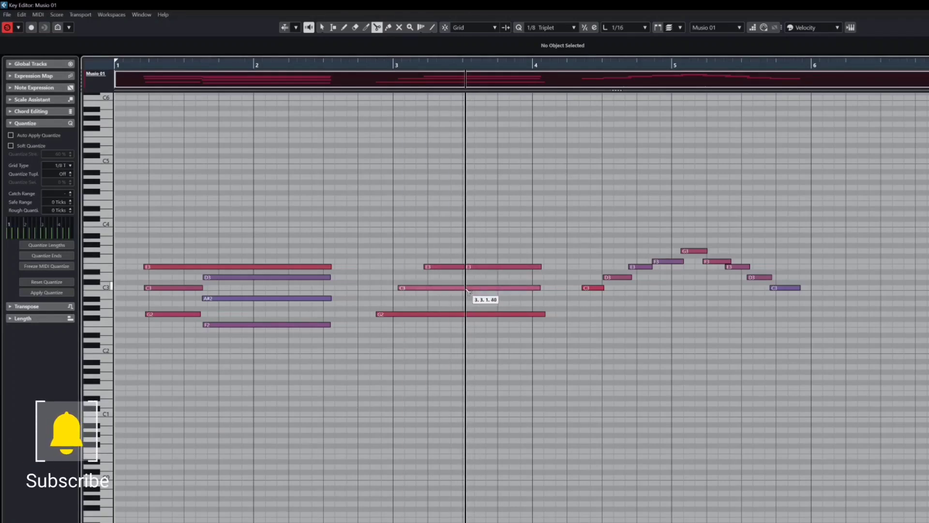
pyautogui.click(484, 288)
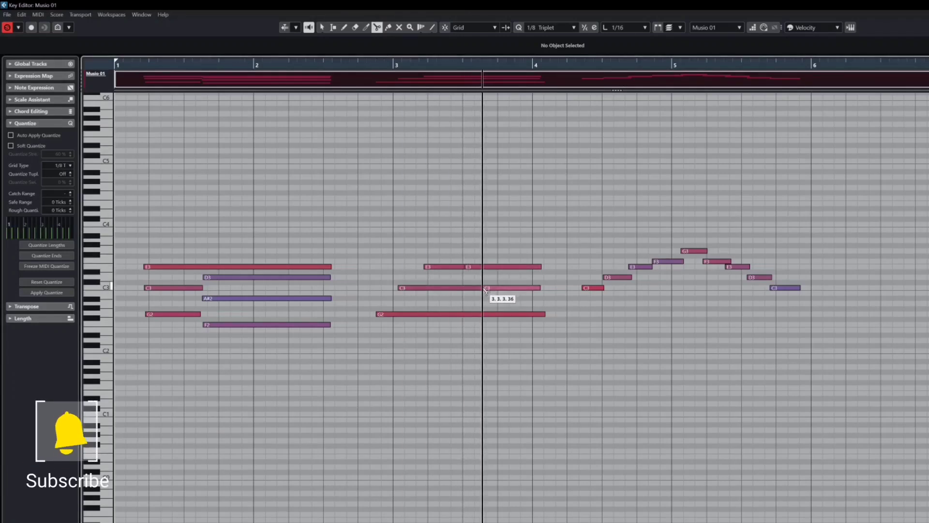
pyautogui.click(468, 315)
pyautogui.click(312, 324)
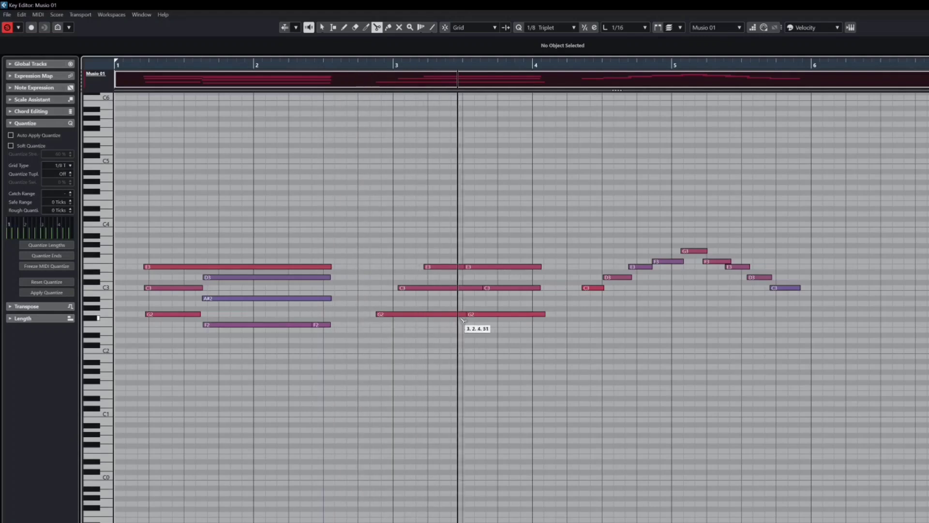
# Undo the four note splits and return to the Object Selection tool.
pyautogui.hotkey('ctrl', 'z')
pyautogui.hotkey('ctrl', 'z')
pyautogui.hotkey('ctrl', 'z')
pyautogui.hotkey('ctrl', 'z')
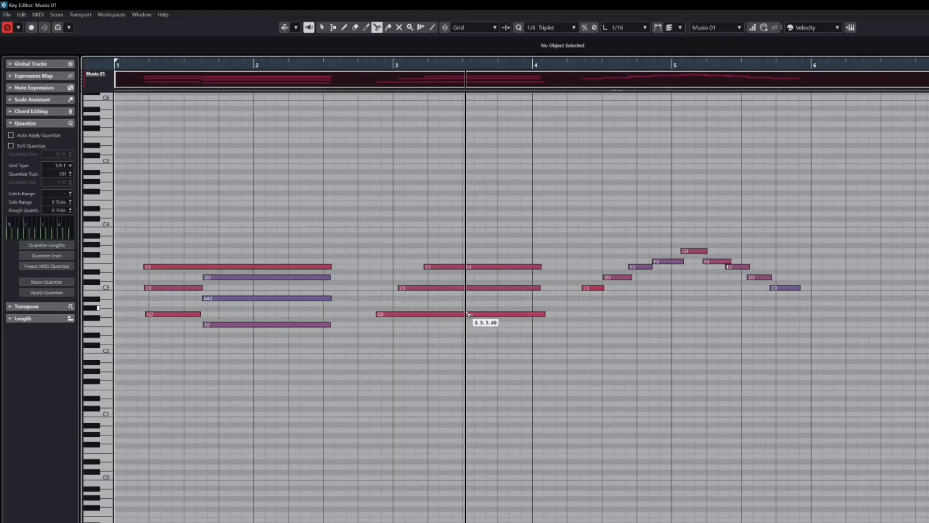
pyautogui.press('1')
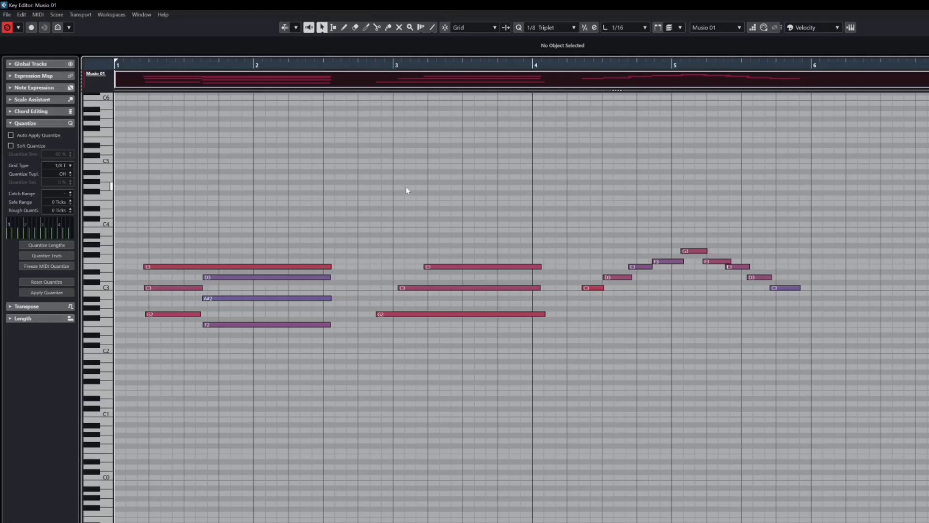
# Split the E3, C3 and G2 notes in bar 3 without leaving the Object Selection tool, and undo the splits.
pyautogui.keyDown('alt'); pyautogui.click(458, 267); pyautogui.keyUp('alt')
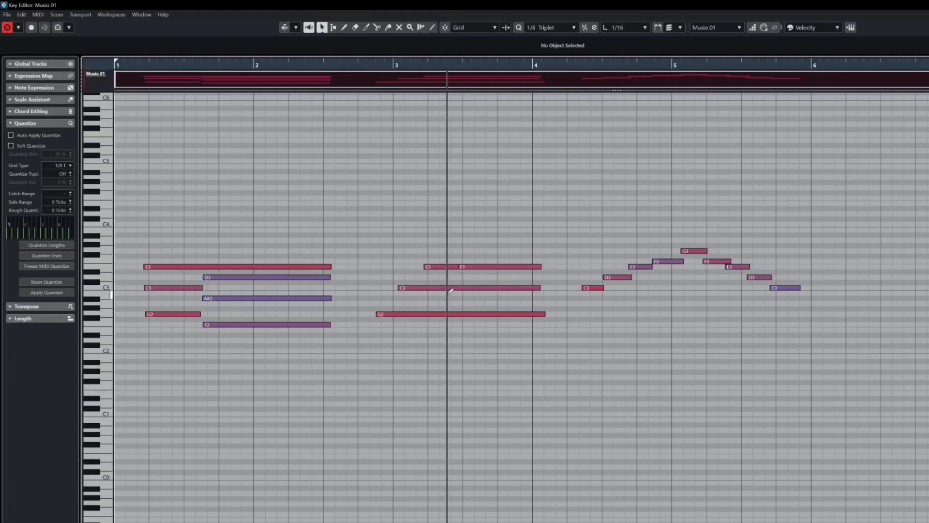
pyautogui.keyDown('alt'); pyautogui.click(446, 288); pyautogui.keyUp('alt')
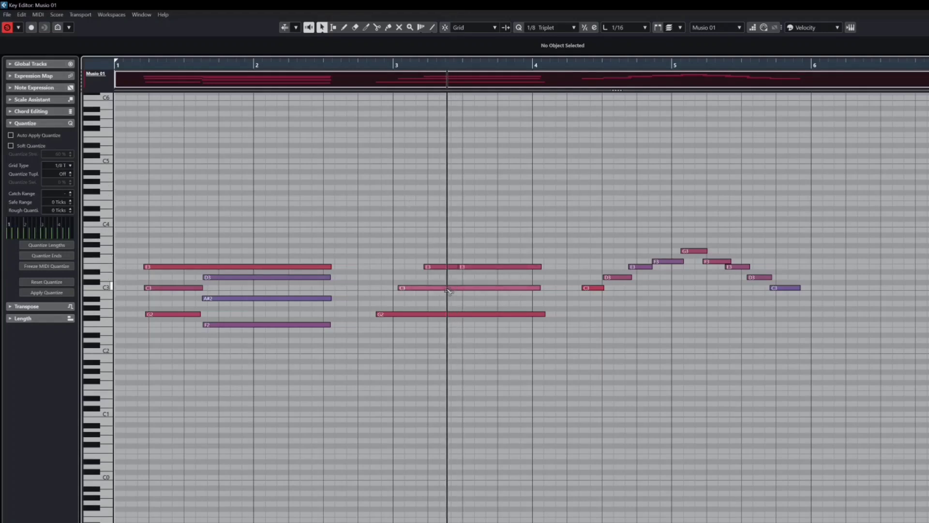
pyautogui.keyDown('alt'); pyautogui.click(460, 314); pyautogui.keyUp('alt')
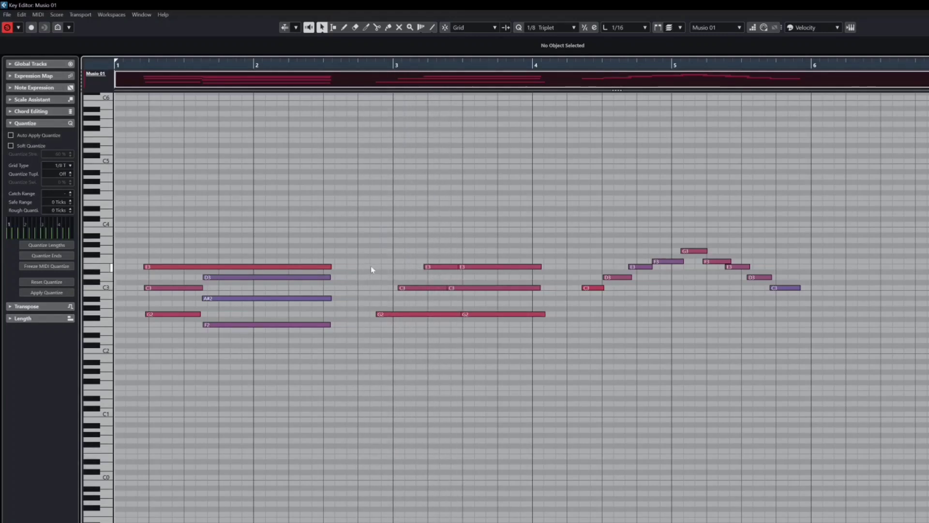
pyautogui.hotkey('ctrl', 'z')
pyautogui.hotkey('ctrl', 'z')
pyautogui.hotkey('ctrl', 'z')
pyautogui.hotkey('ctrl', 'z')
# Split the E3, C3 and G2 notes at the project cursor in the middle of bar 3 and delete the pieces after it.
pyautogui.click(466, 356)
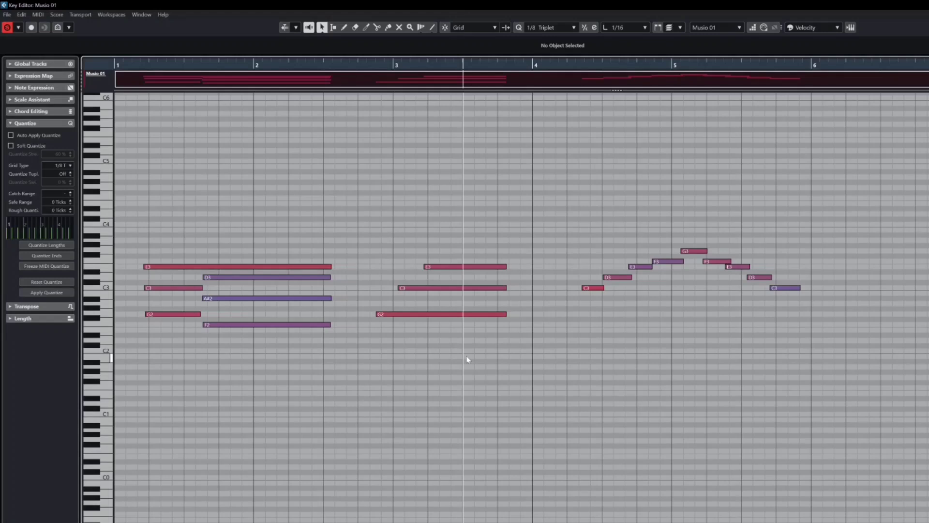
pyautogui.hotkey('alt', 'x')
pyautogui.moveTo(498, 321); pyautogui.dragTo(473, 187)
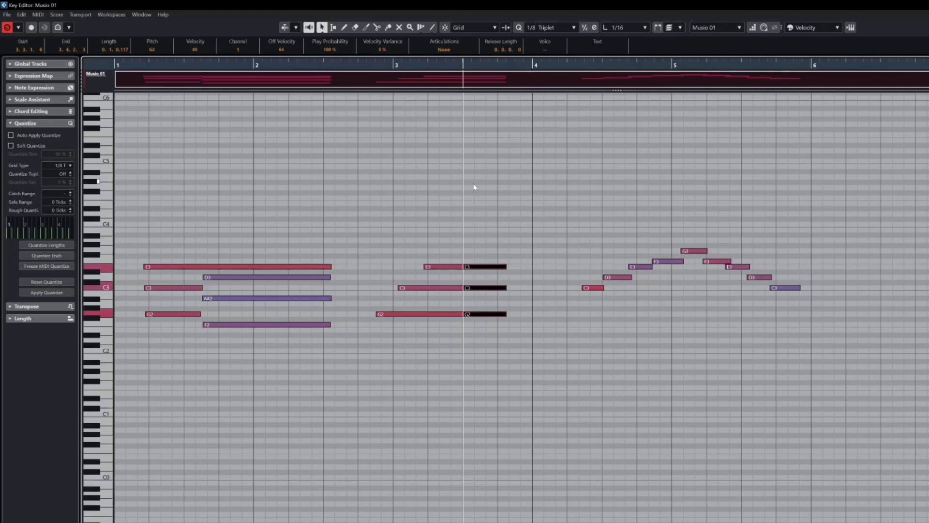
pyautogui.press('Delete')
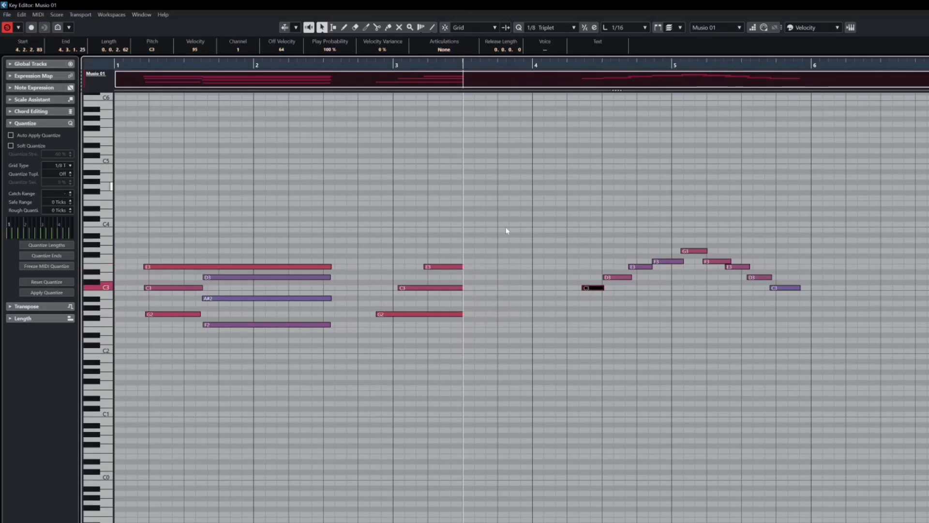
pyautogui.click(512, 256)
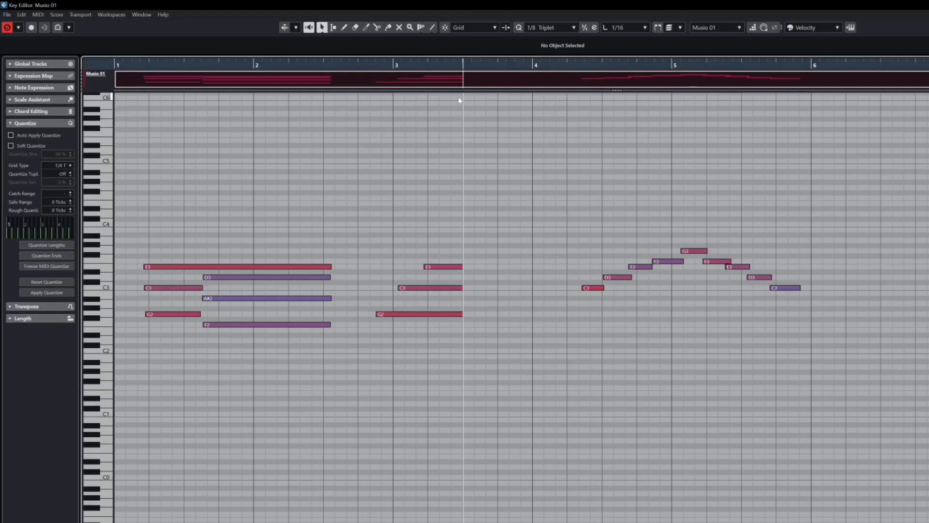
pyautogui.moveTo(439, 65); pyautogui.dragTo(464, 67)
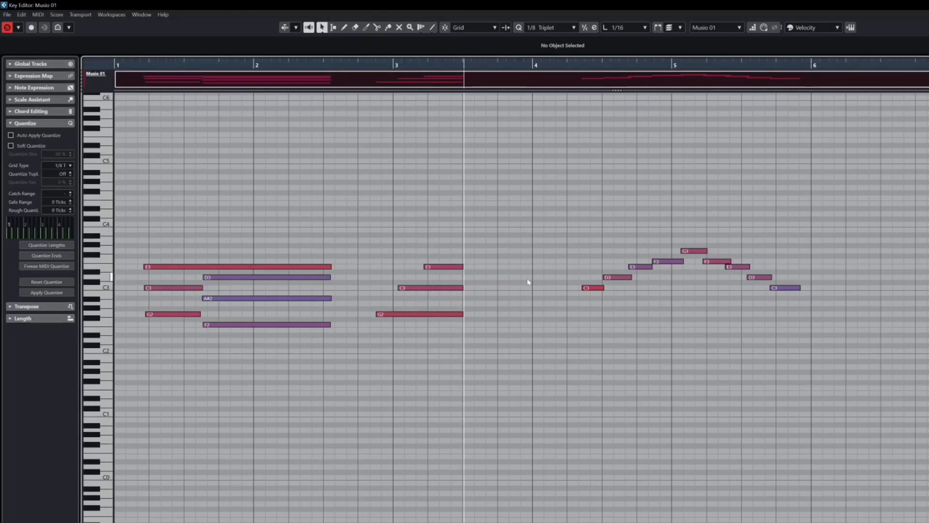
# Check the key assigned to the Split at Cursor command in the Key Commands and close the dialog.
pyautogui.hotkey('ctrl', 'alt', 'k')
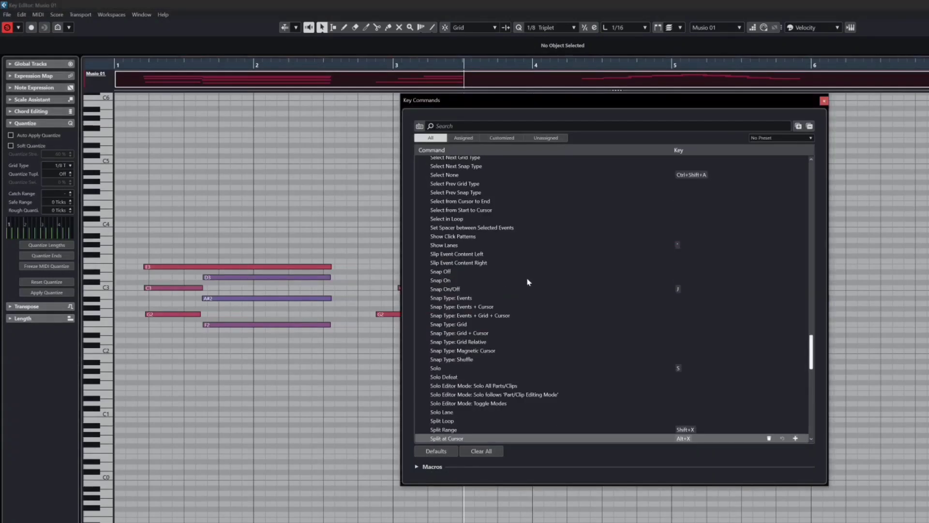
pyautogui.scroll(-4, 527, 291)
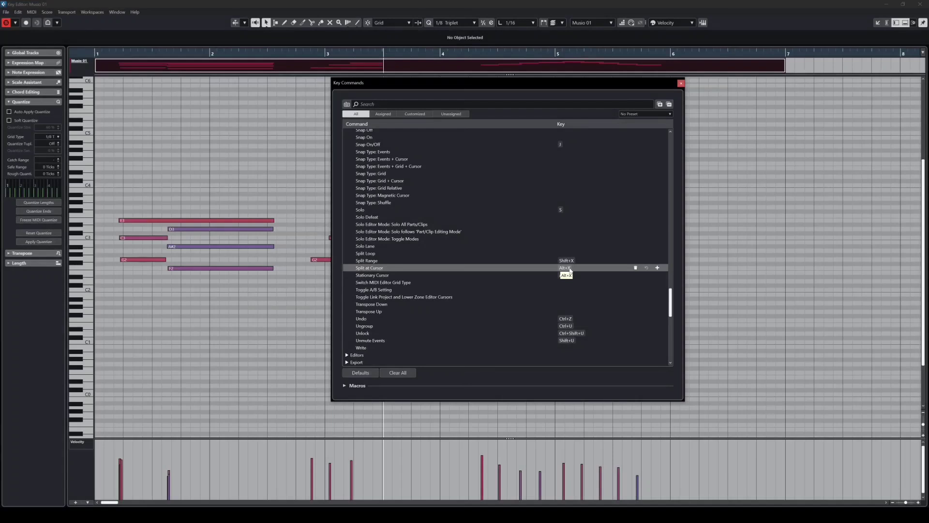
pyautogui.click(680, 83)
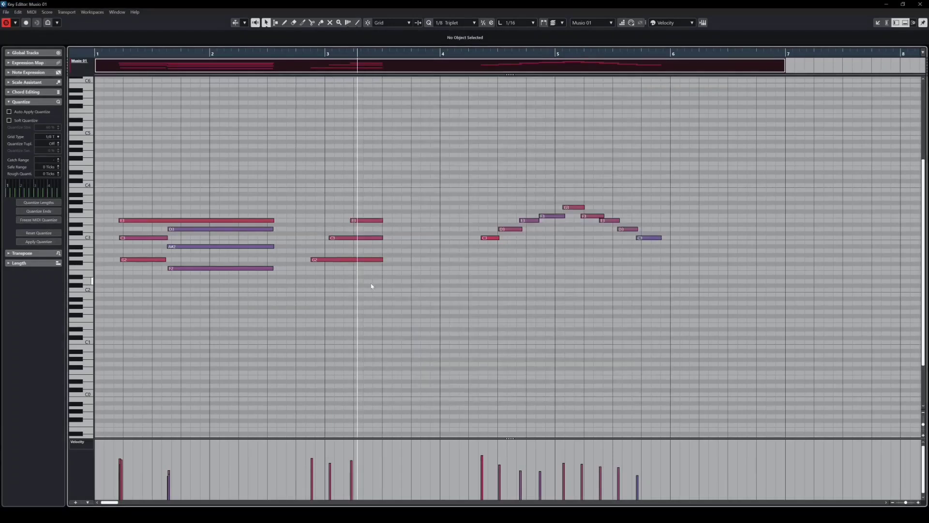